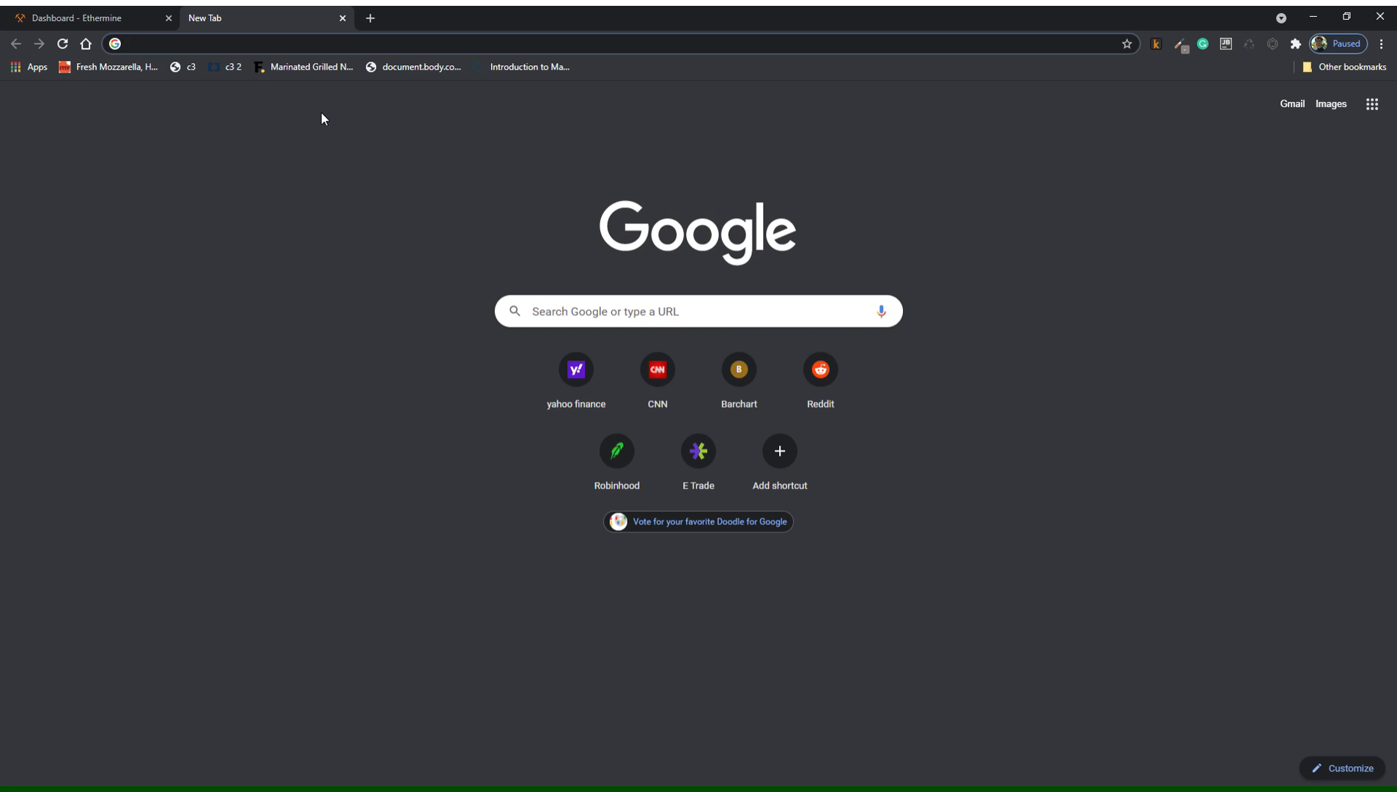
Type 'min' in a new tab's address bar to get the minerstat.com suggestion.
text(minerstat.com)
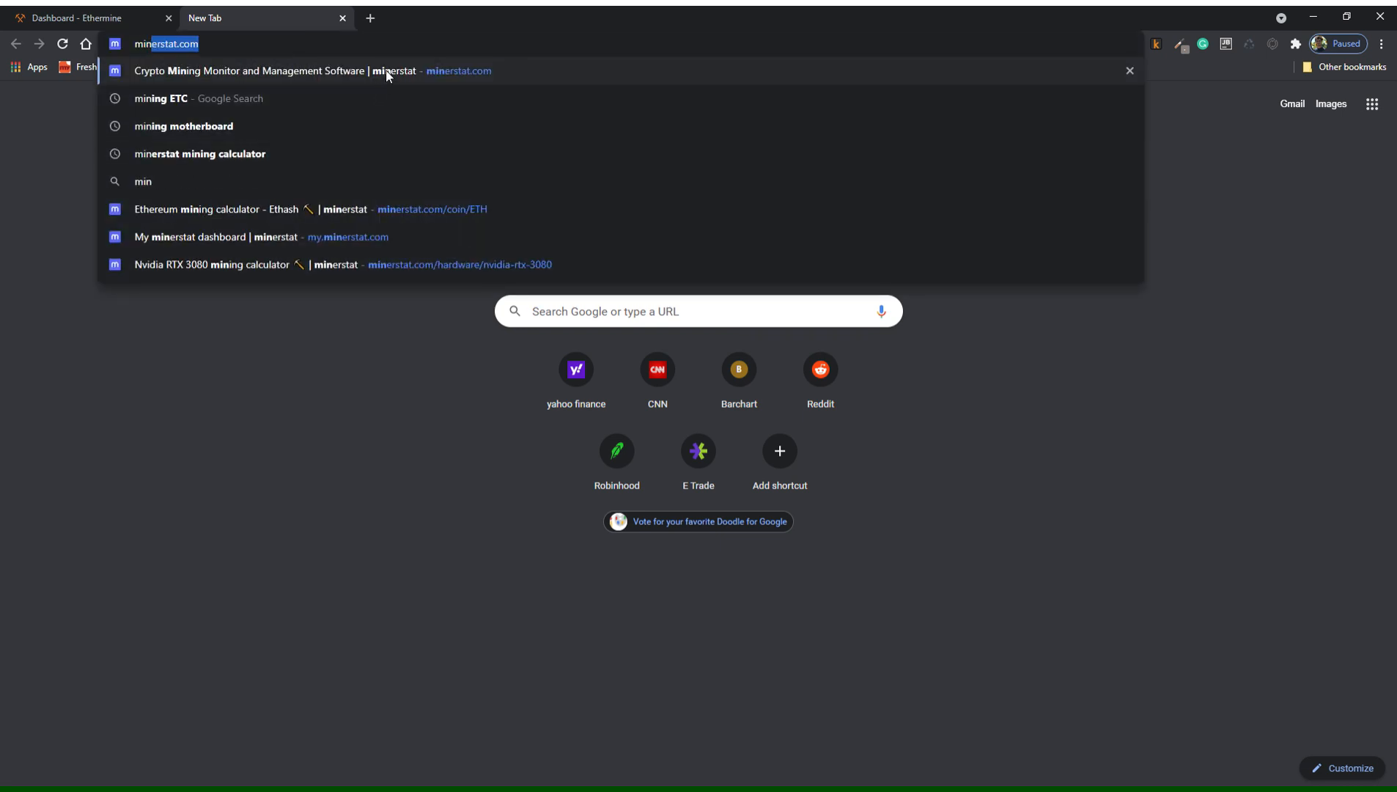
Open minerstat.com and go to the Windows mining page under Software.
click(385, 70)
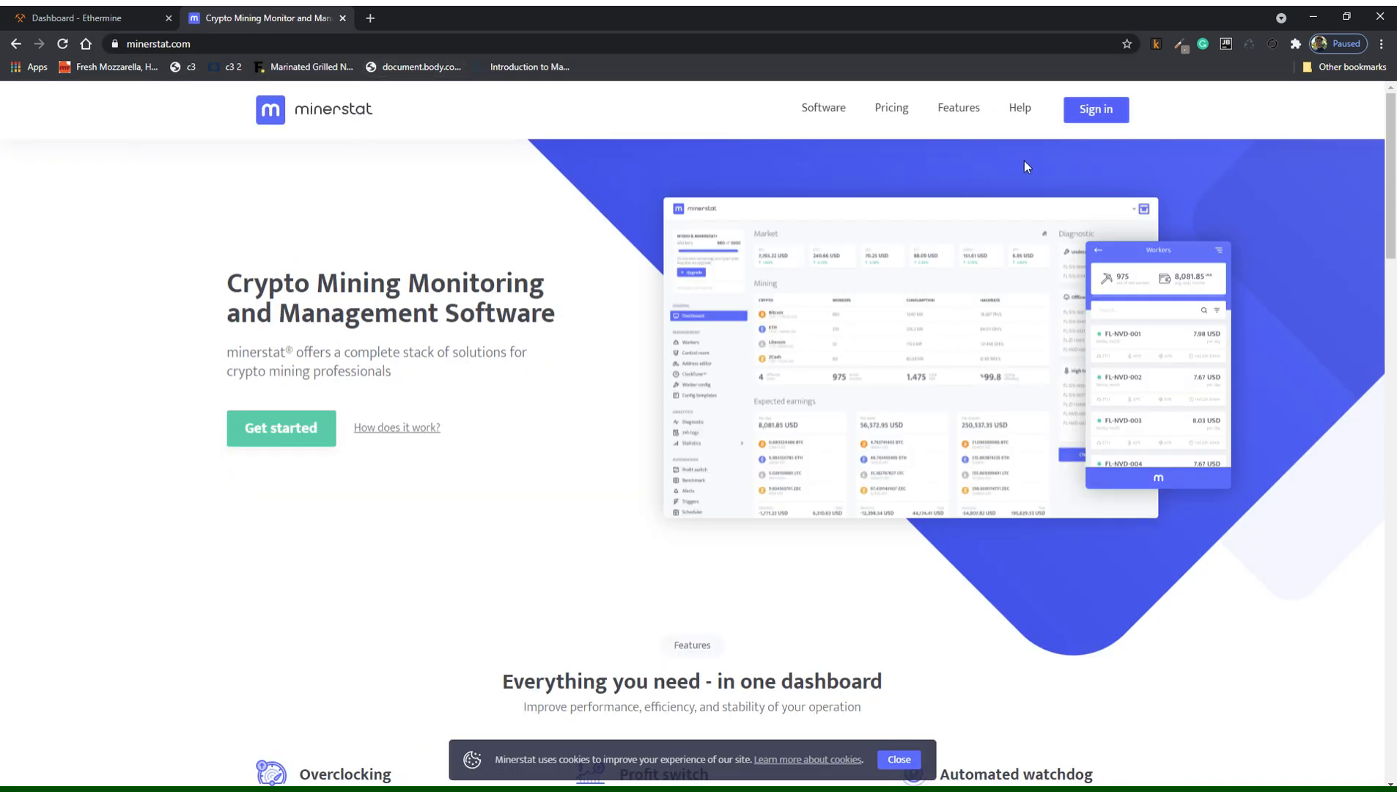
click(833, 115)
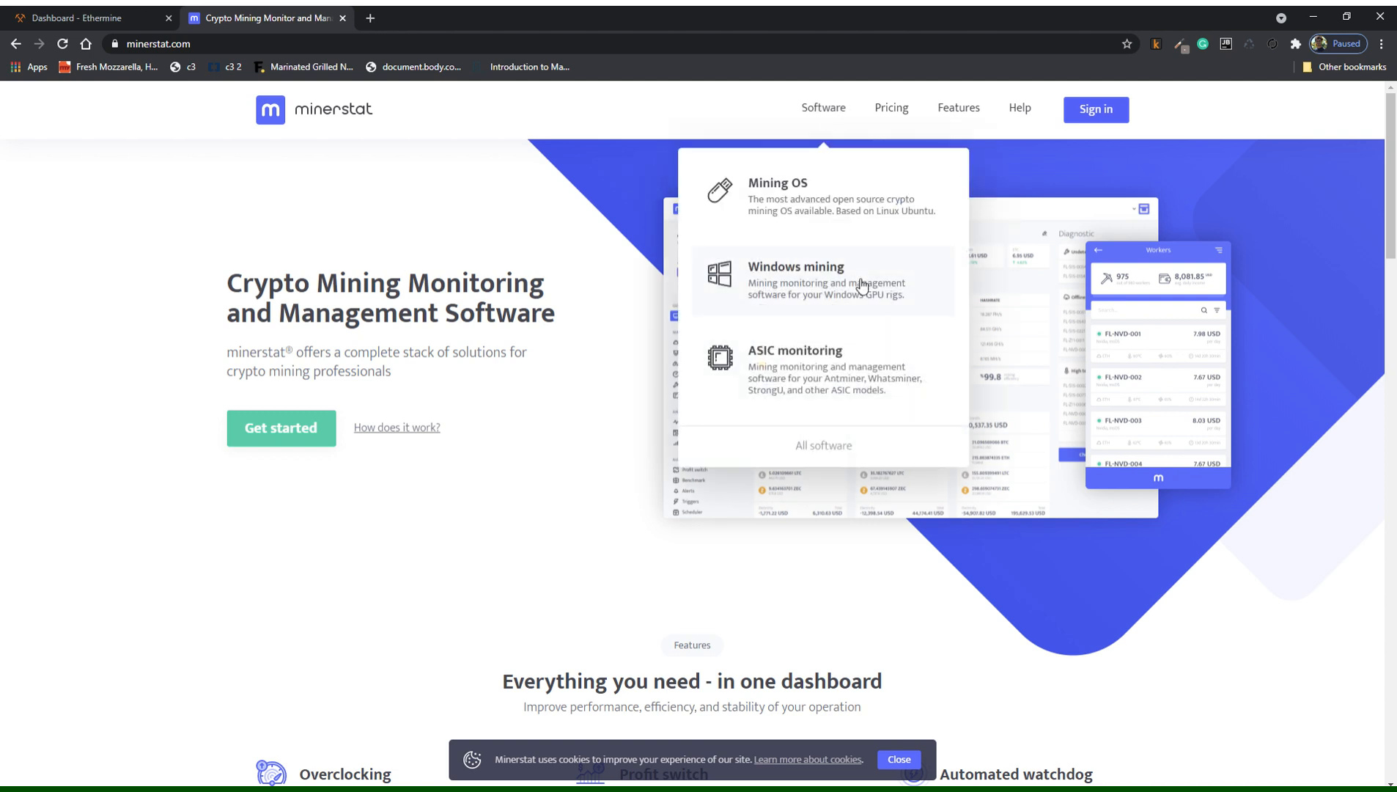
click(861, 285)
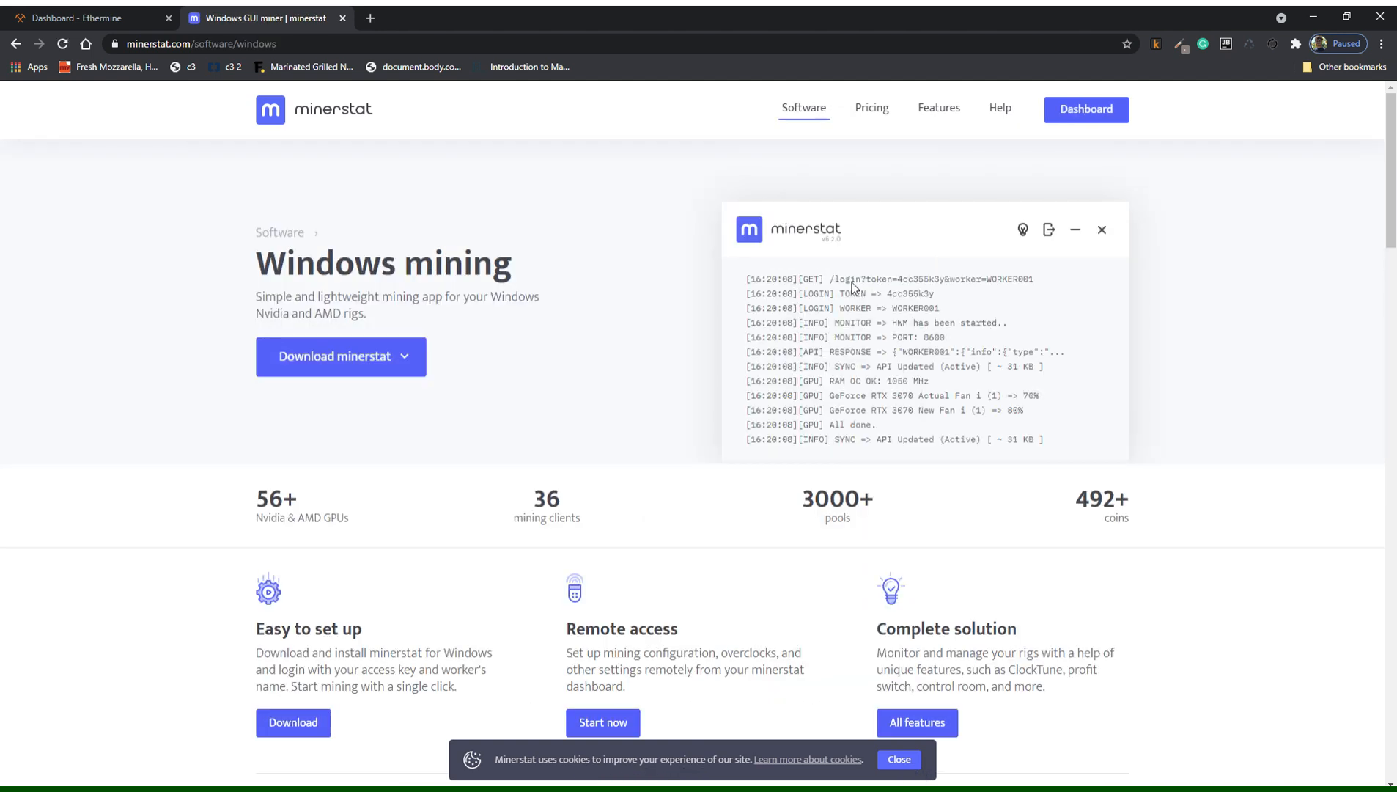
click(809, 109)
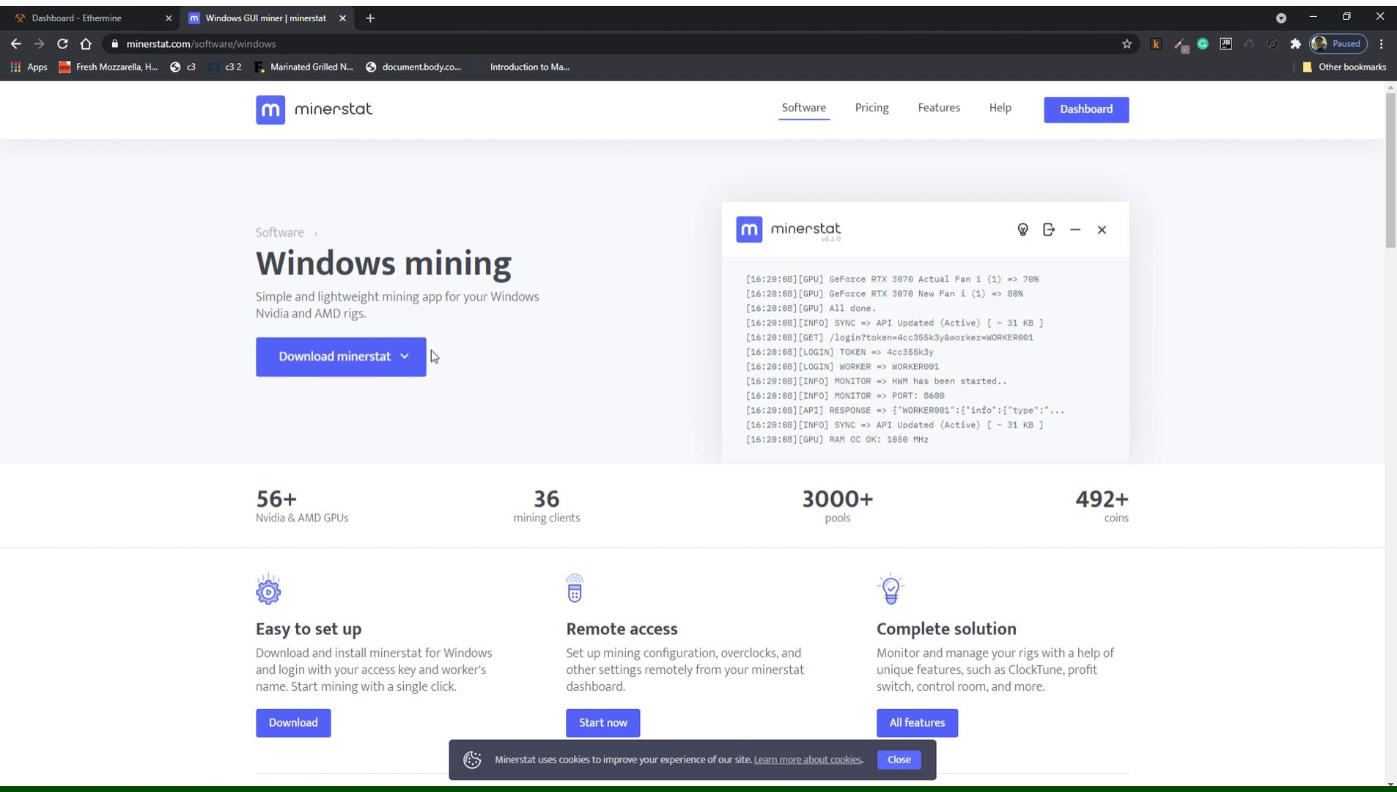
click(408, 355)
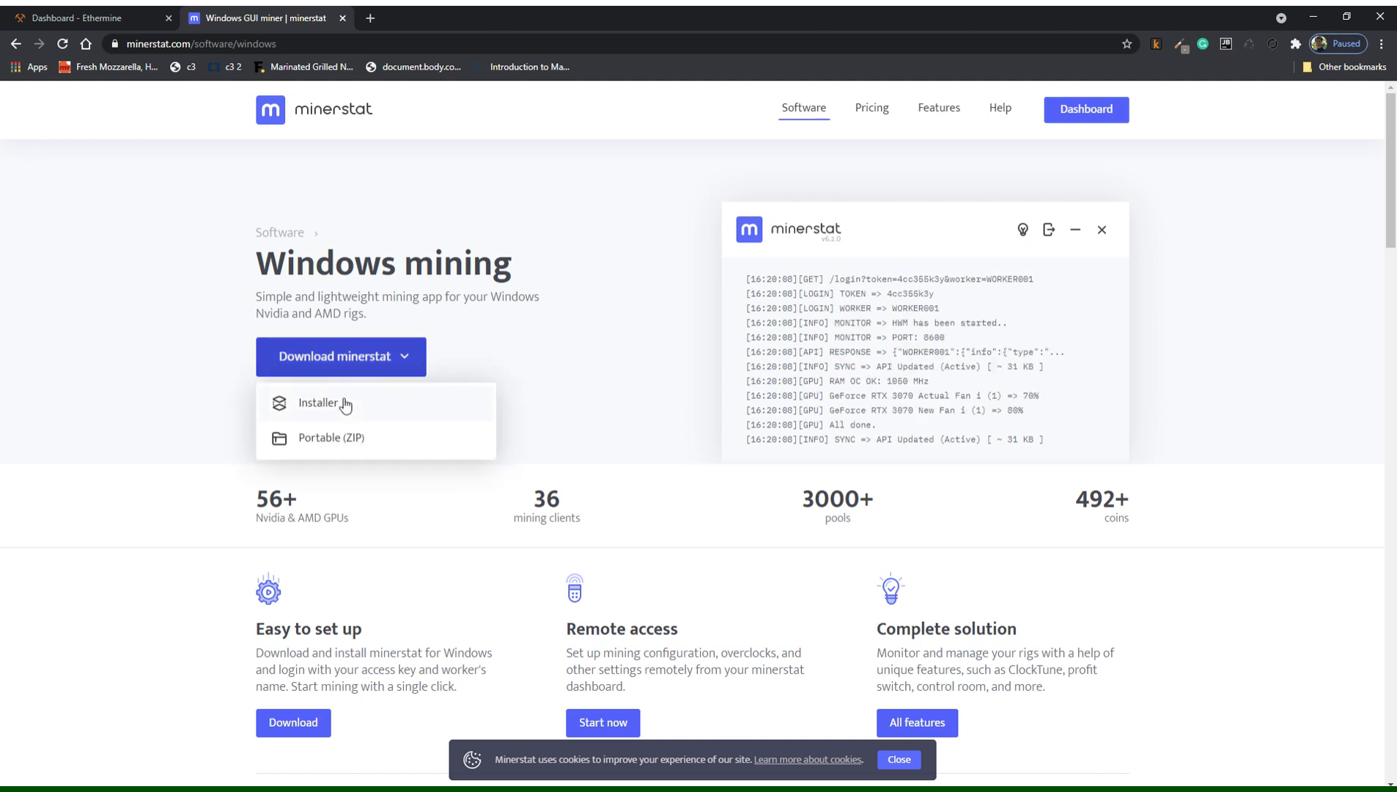
click(409, 374)
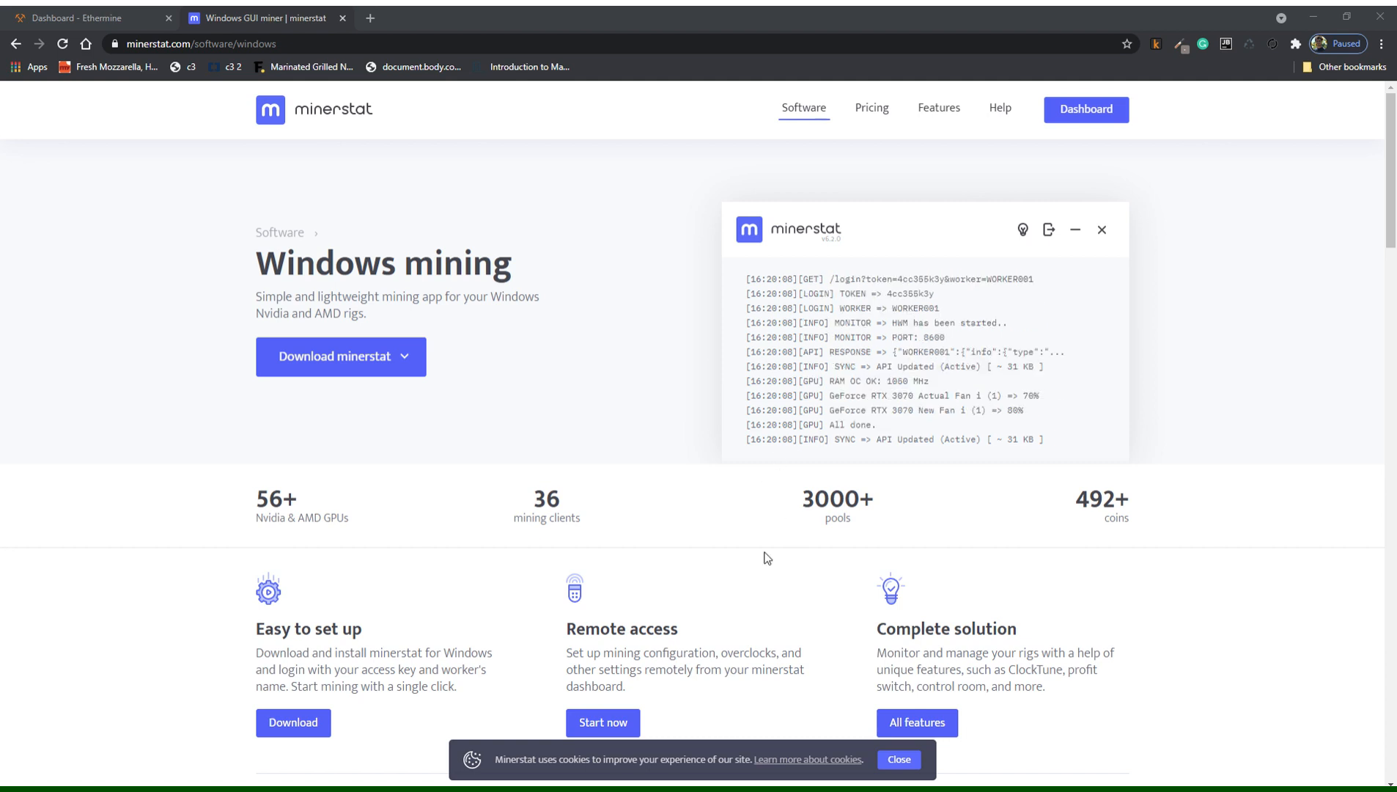
click(896, 253)
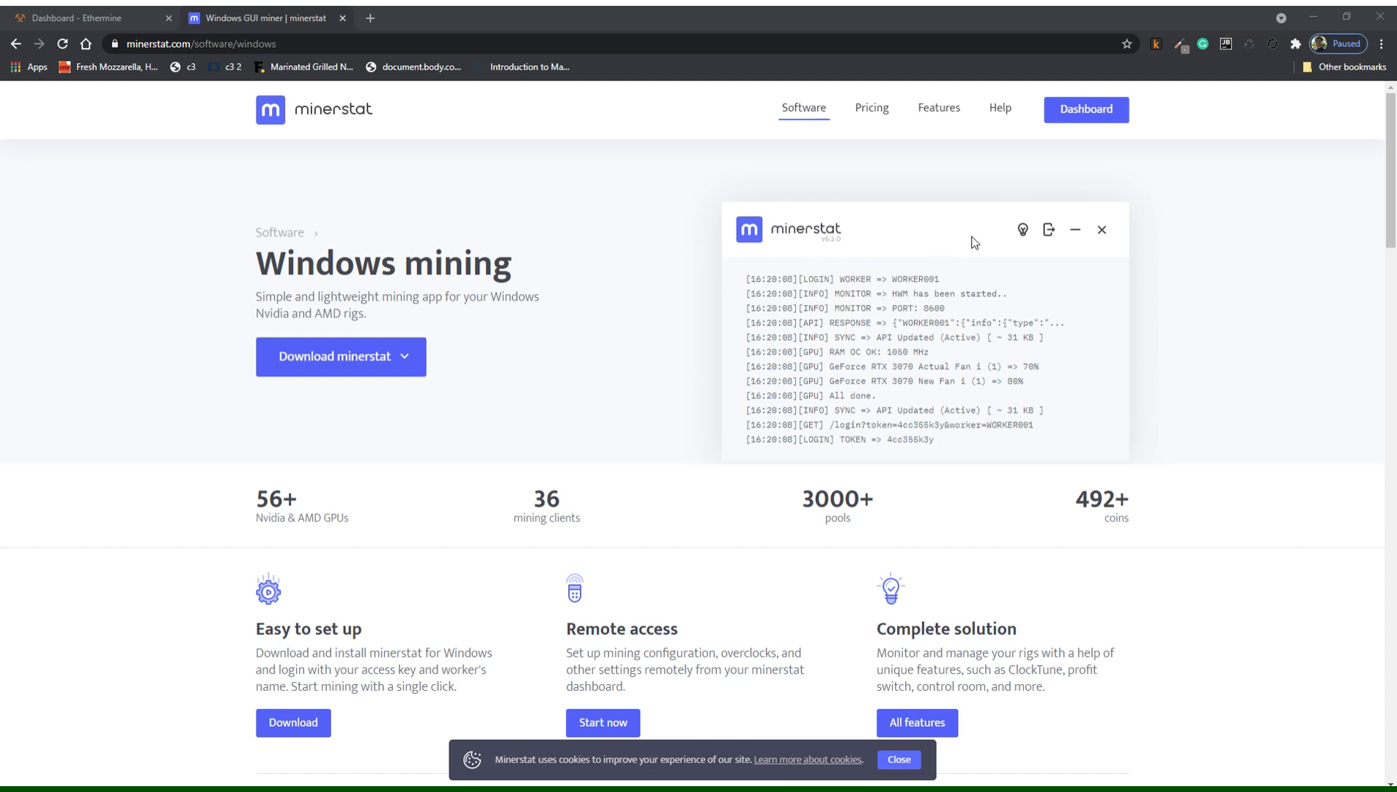
click(898, 225)
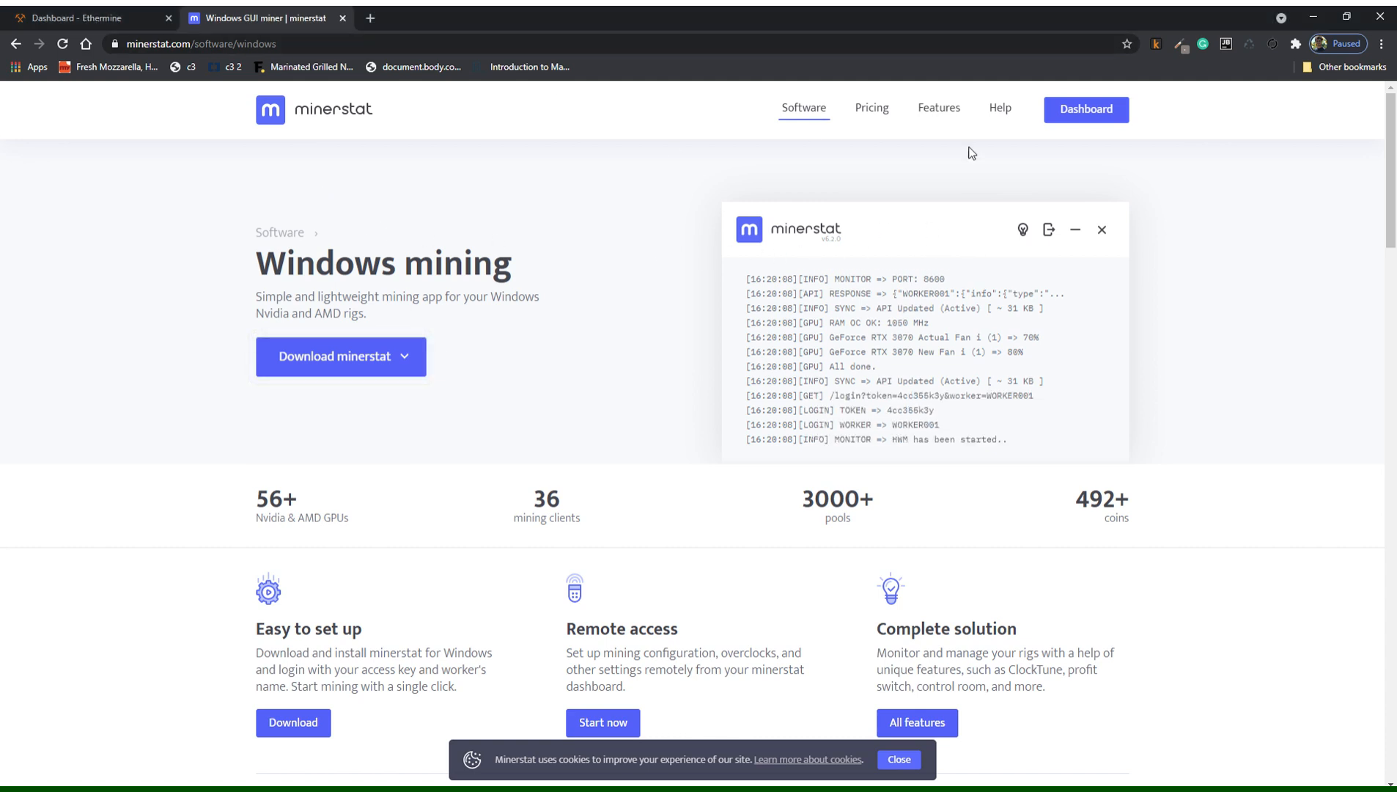
Reload the minerstat dashboard's earnings, then view ETC, ETH and RVN pools in Address editor.
click(1085, 109)
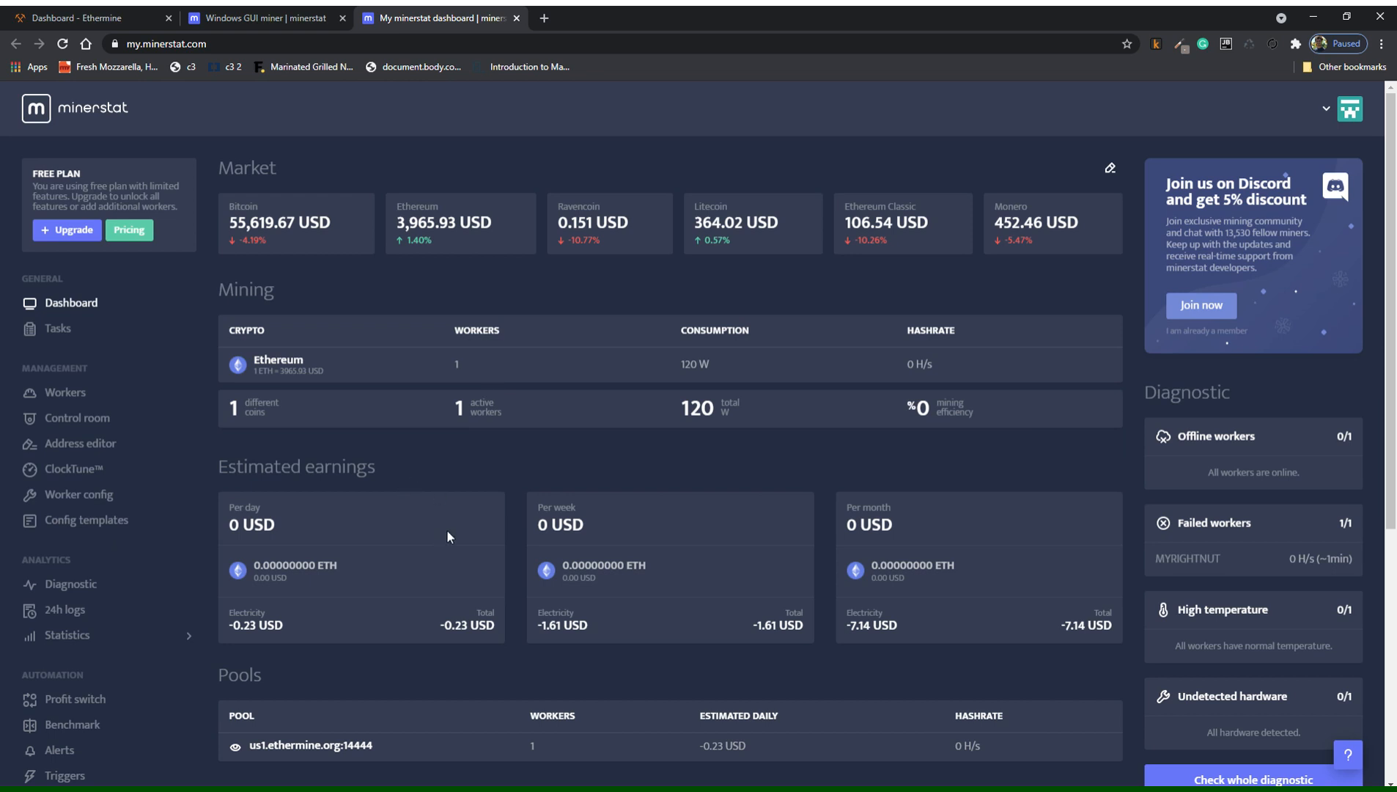
scroll(470, 505, down, 1)
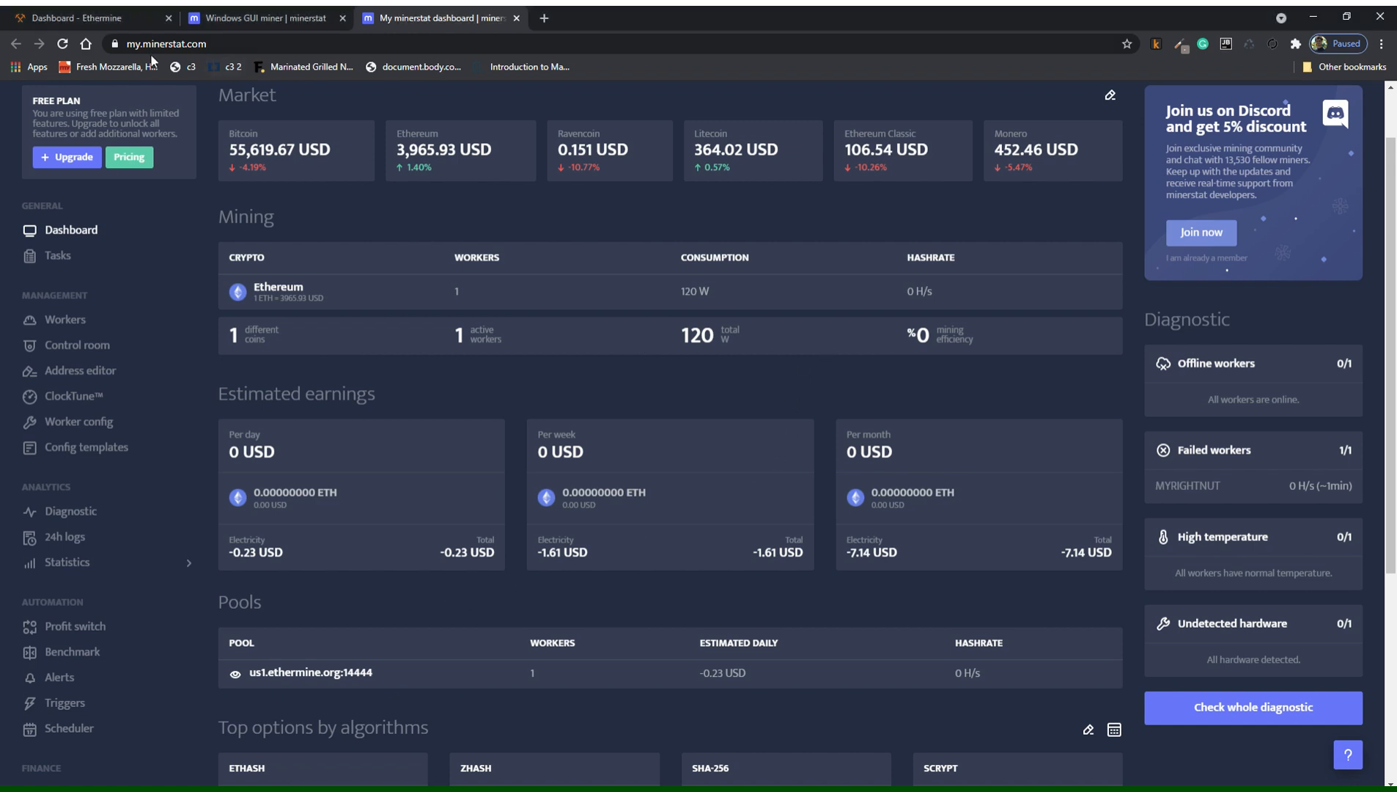
click(63, 43)
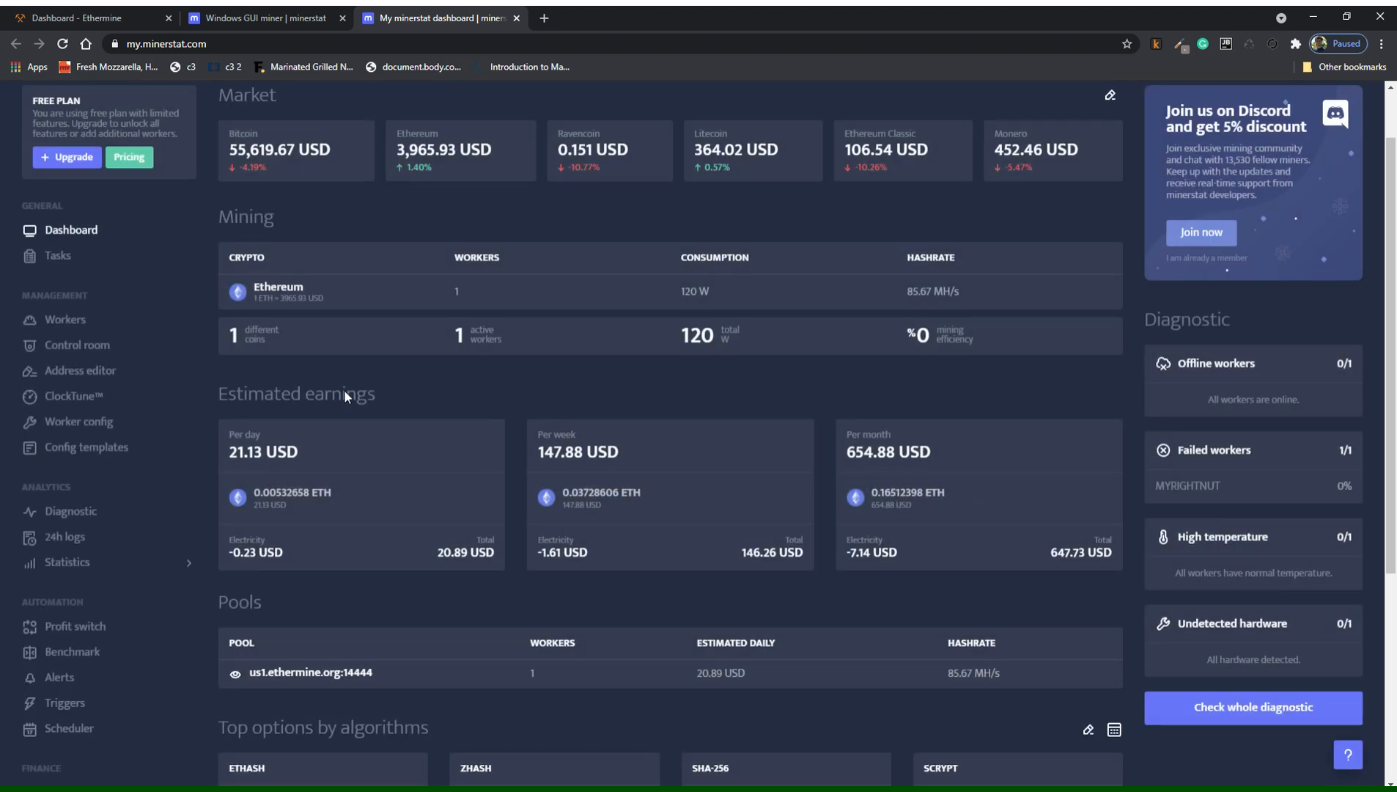
click(111, 371)
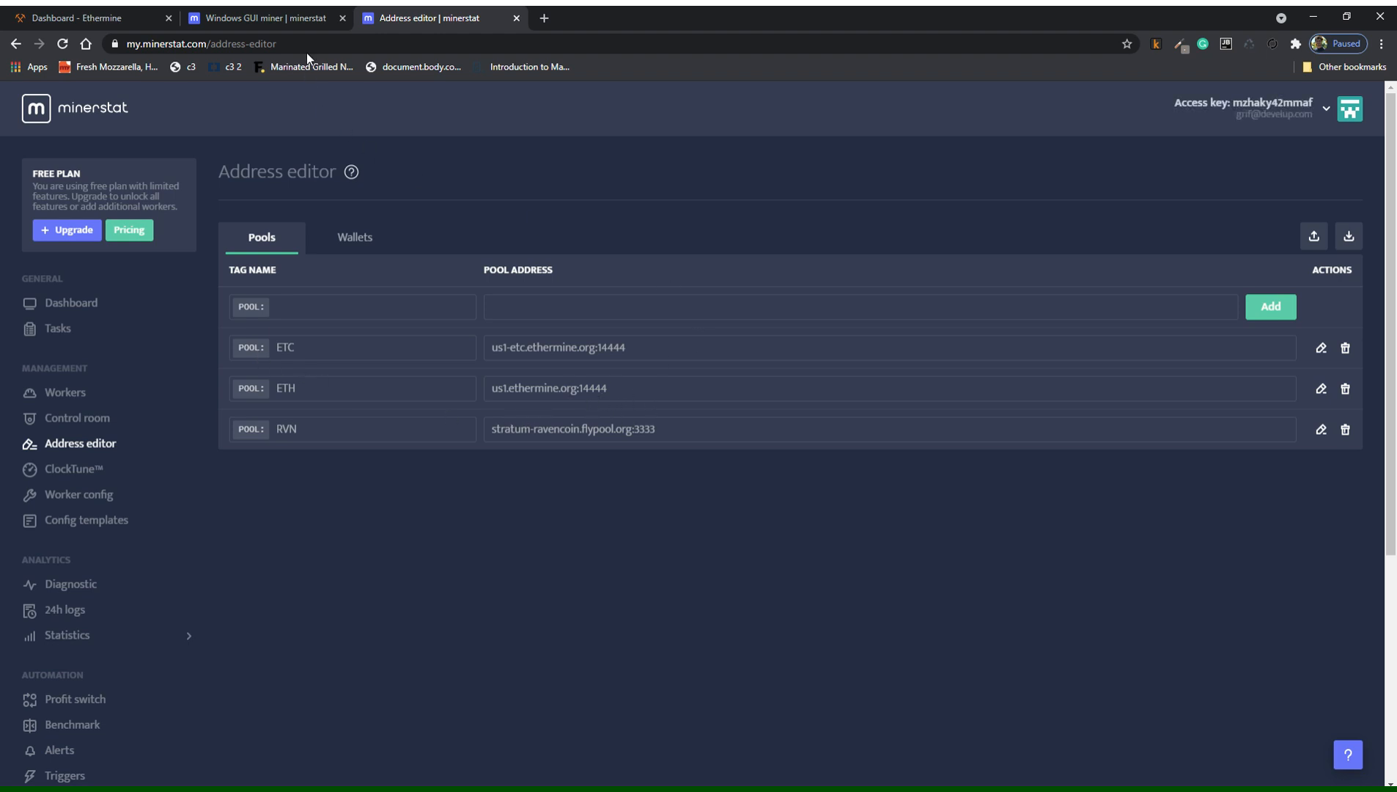
Search Google for 'ethereum pools minerstat' and open minerstat's Ethereum mining calculator result.
click(289, 17)
click(455, 44)
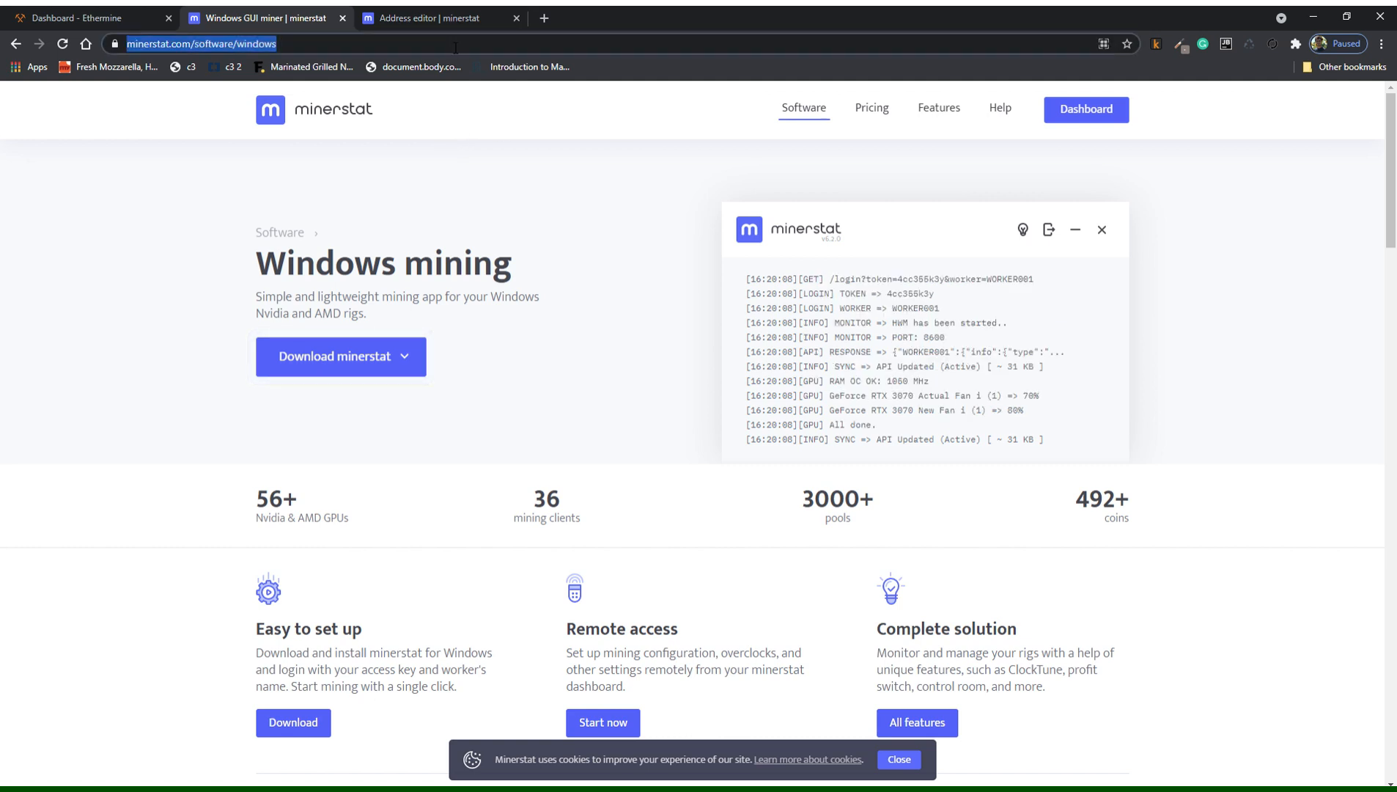
text(ethereum)
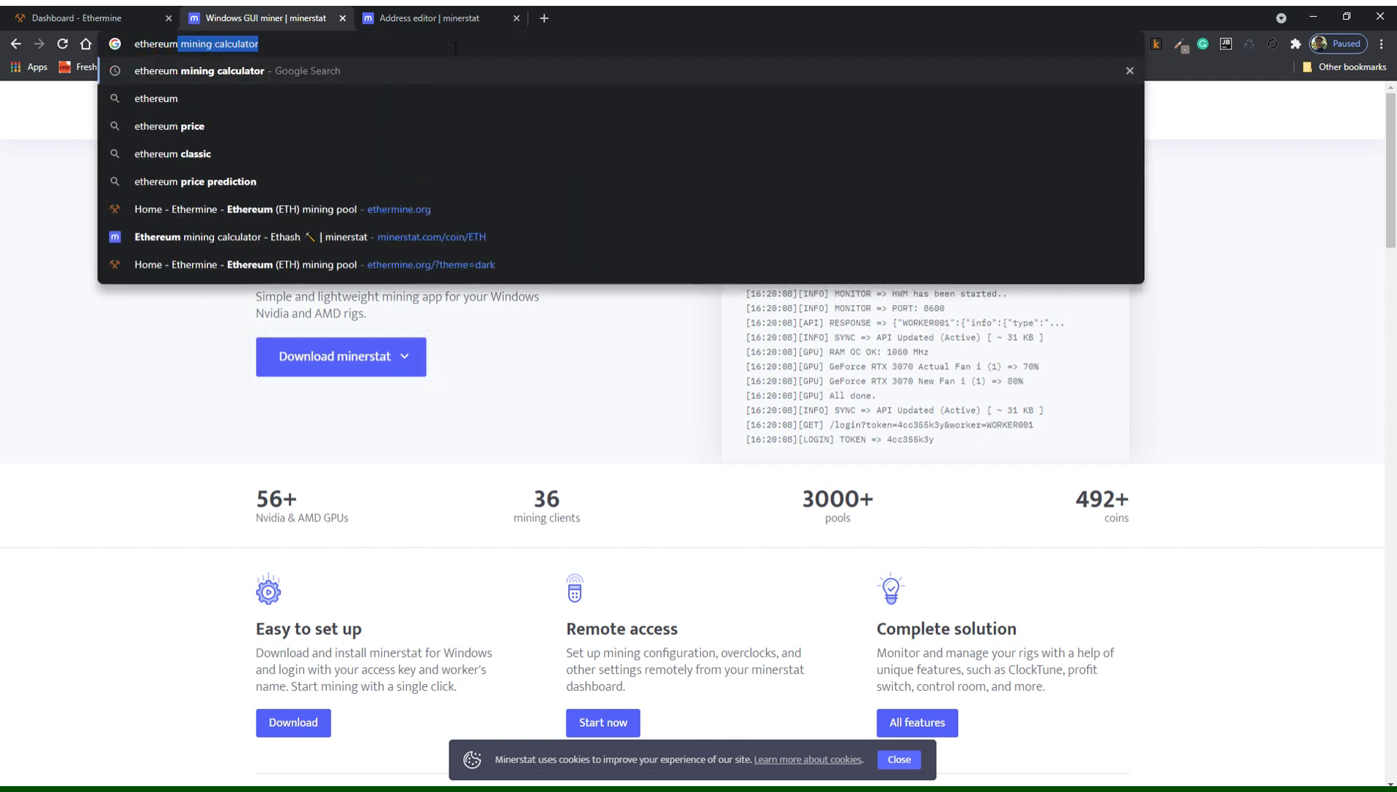
text( pools min)
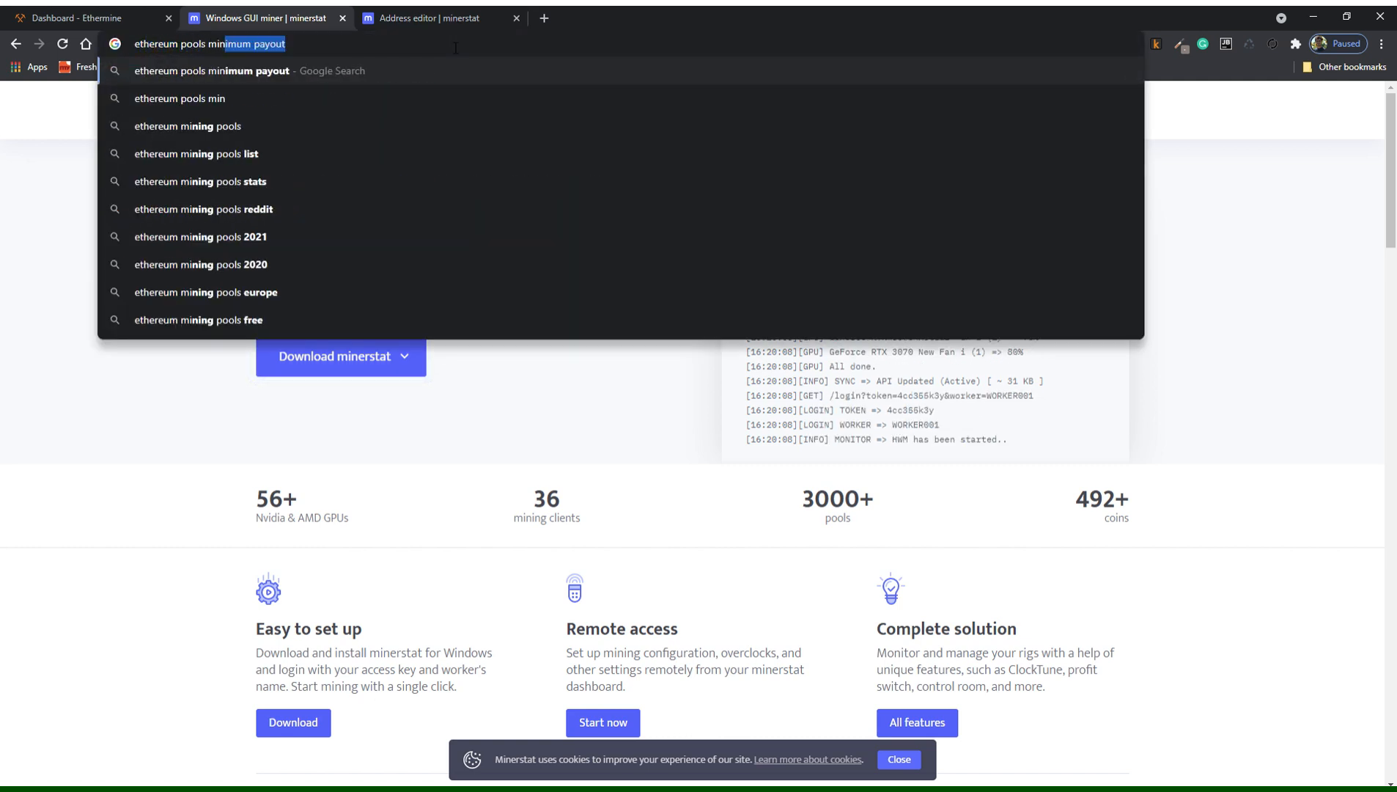
text(erstat)
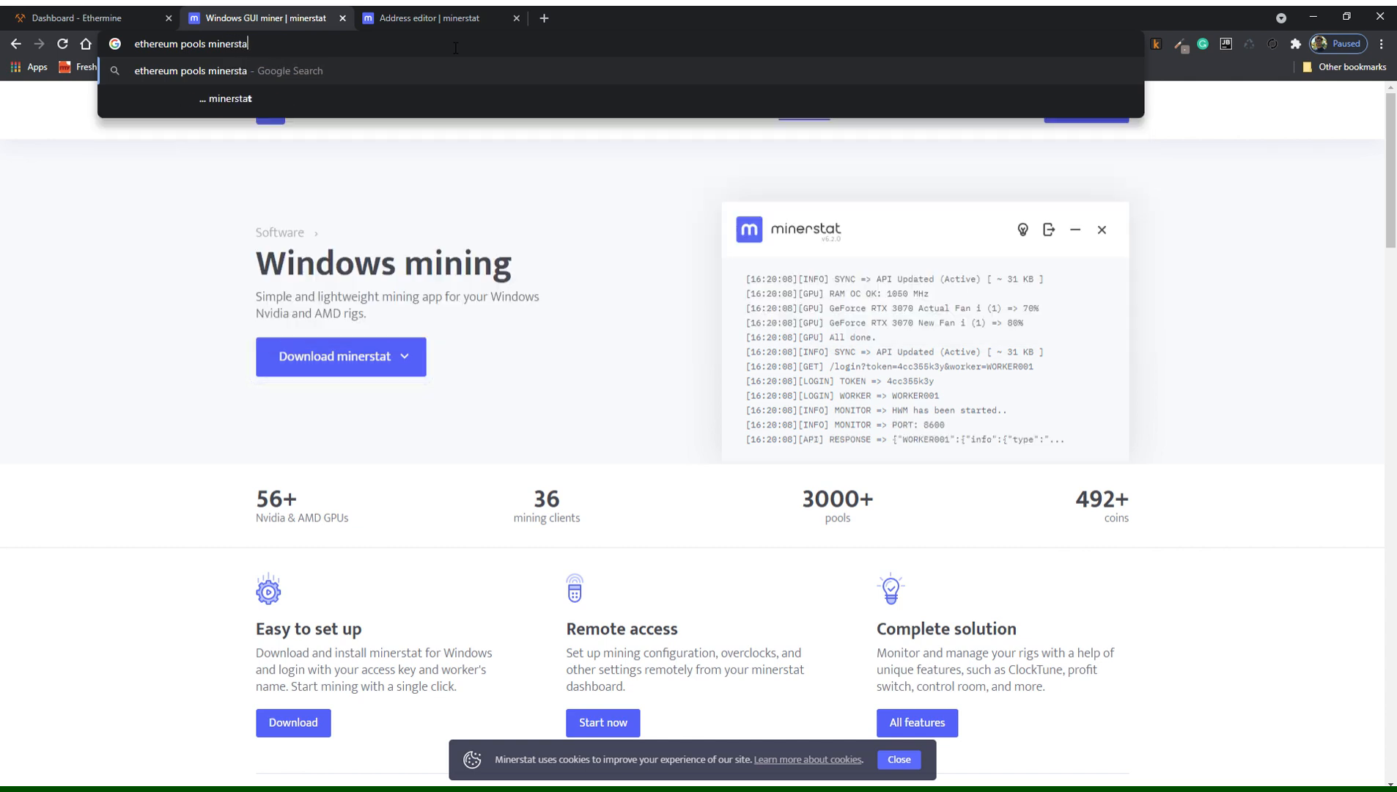
key(Return)
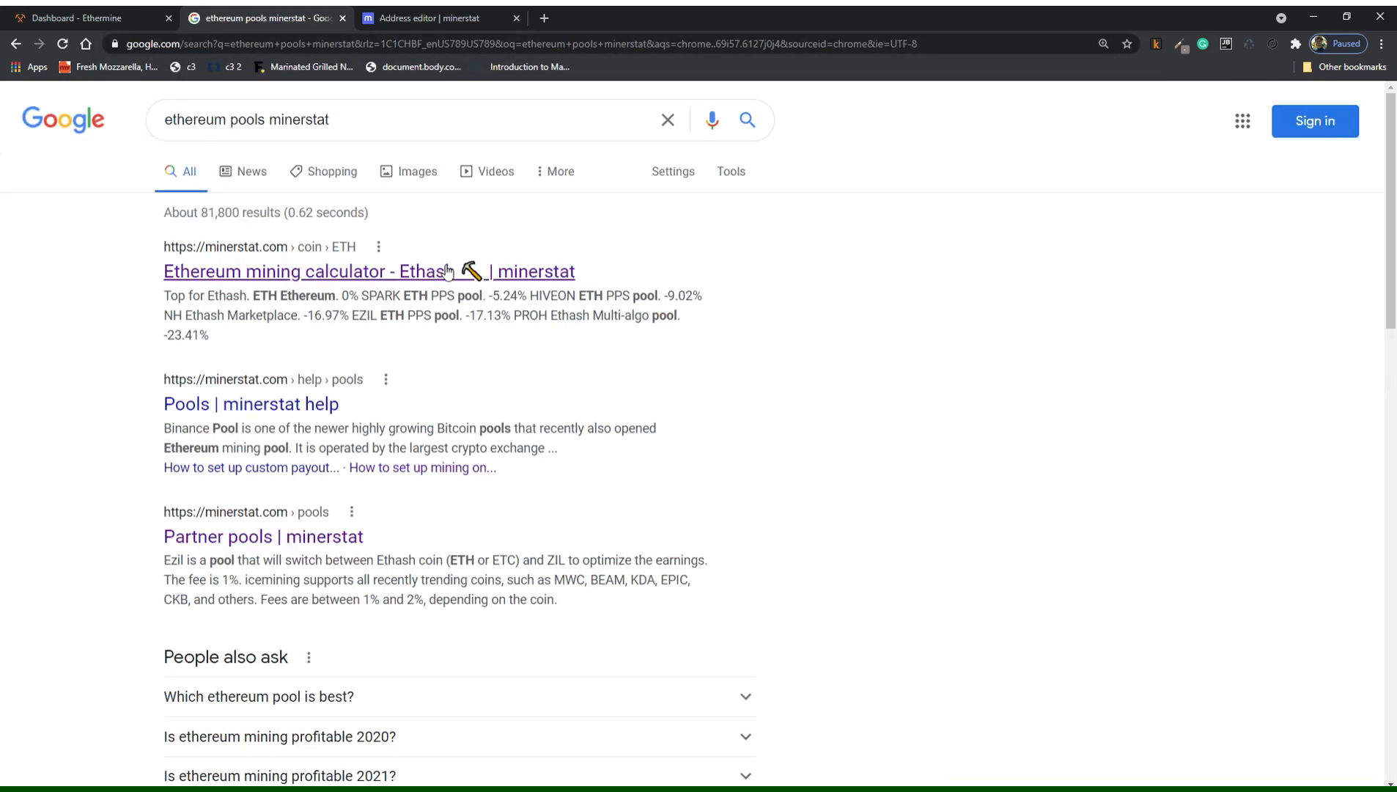
click(434, 273)
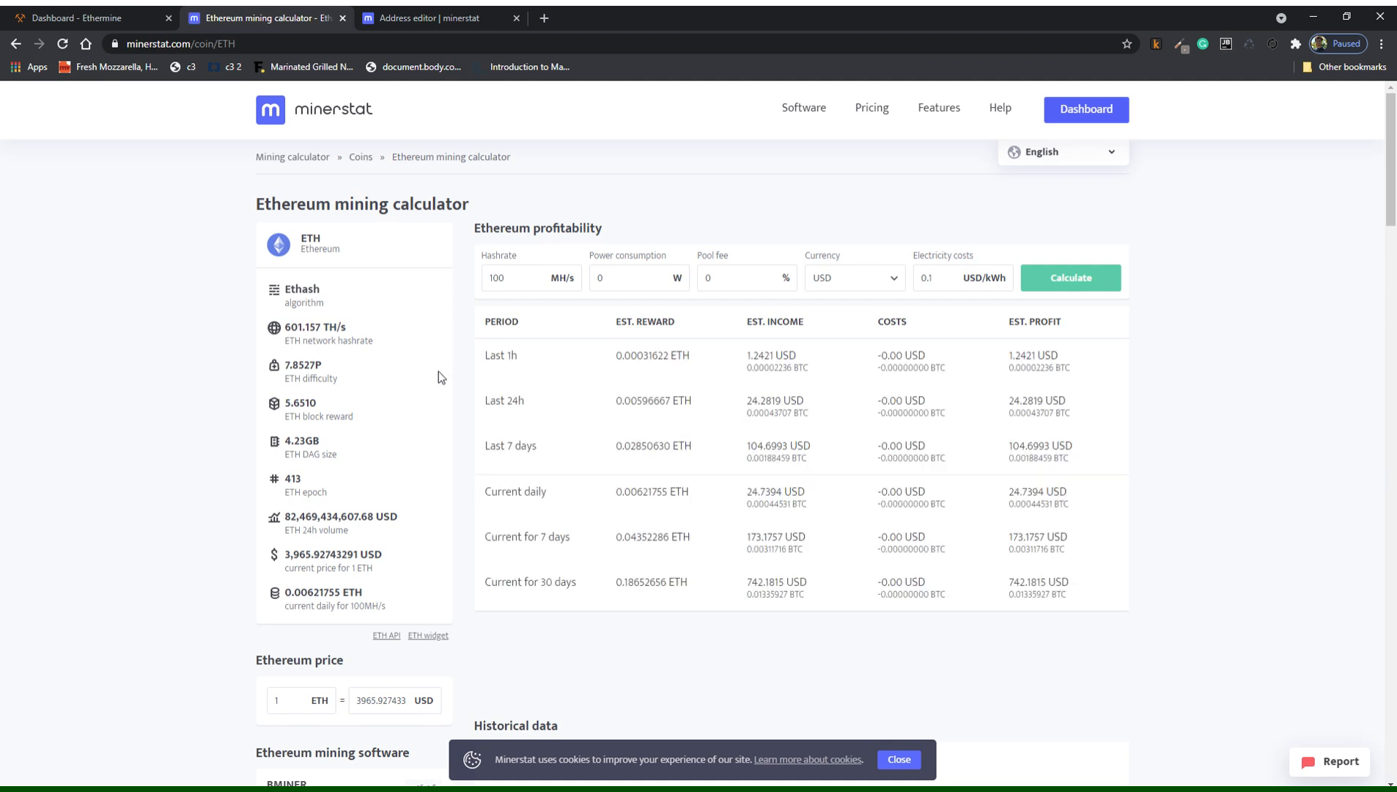
Scroll through minerstat's Ethereum mining pools table, then return to the Ethermine dashboard tab.
scroll(439, 377, down, 10)
scroll(452, 388, down, 1)
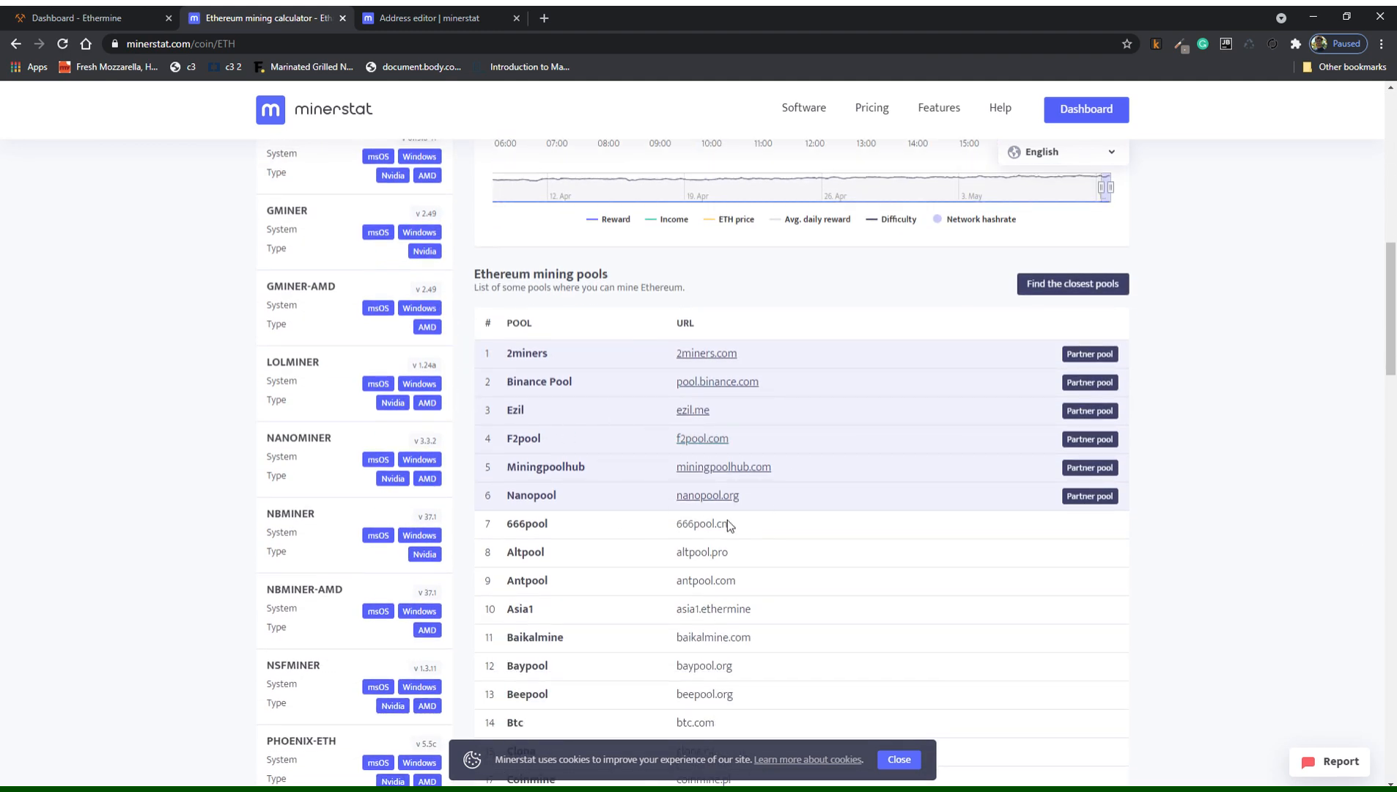
scroll(733, 526, down, 1)
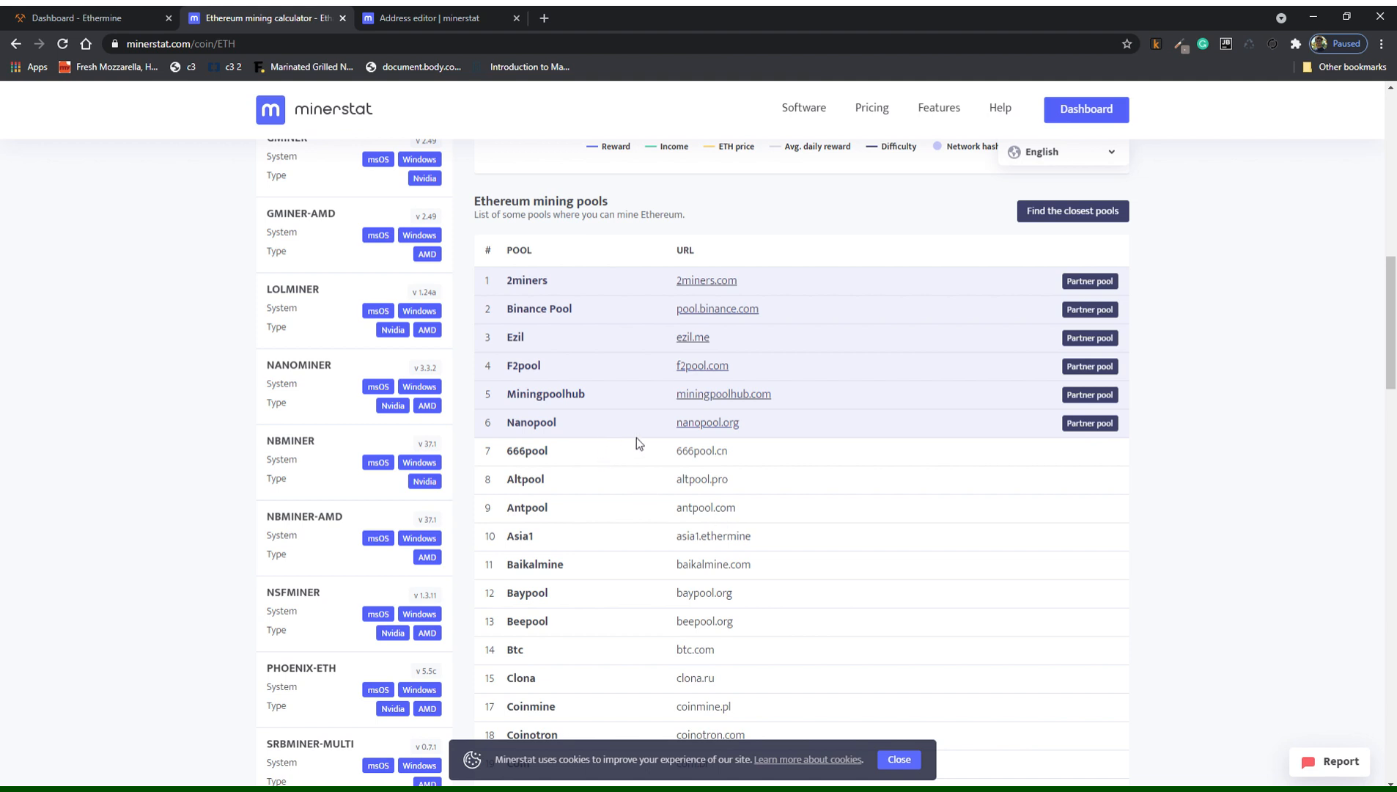
scroll(711, 475, down, 1)
scroll(714, 491, down, 2)
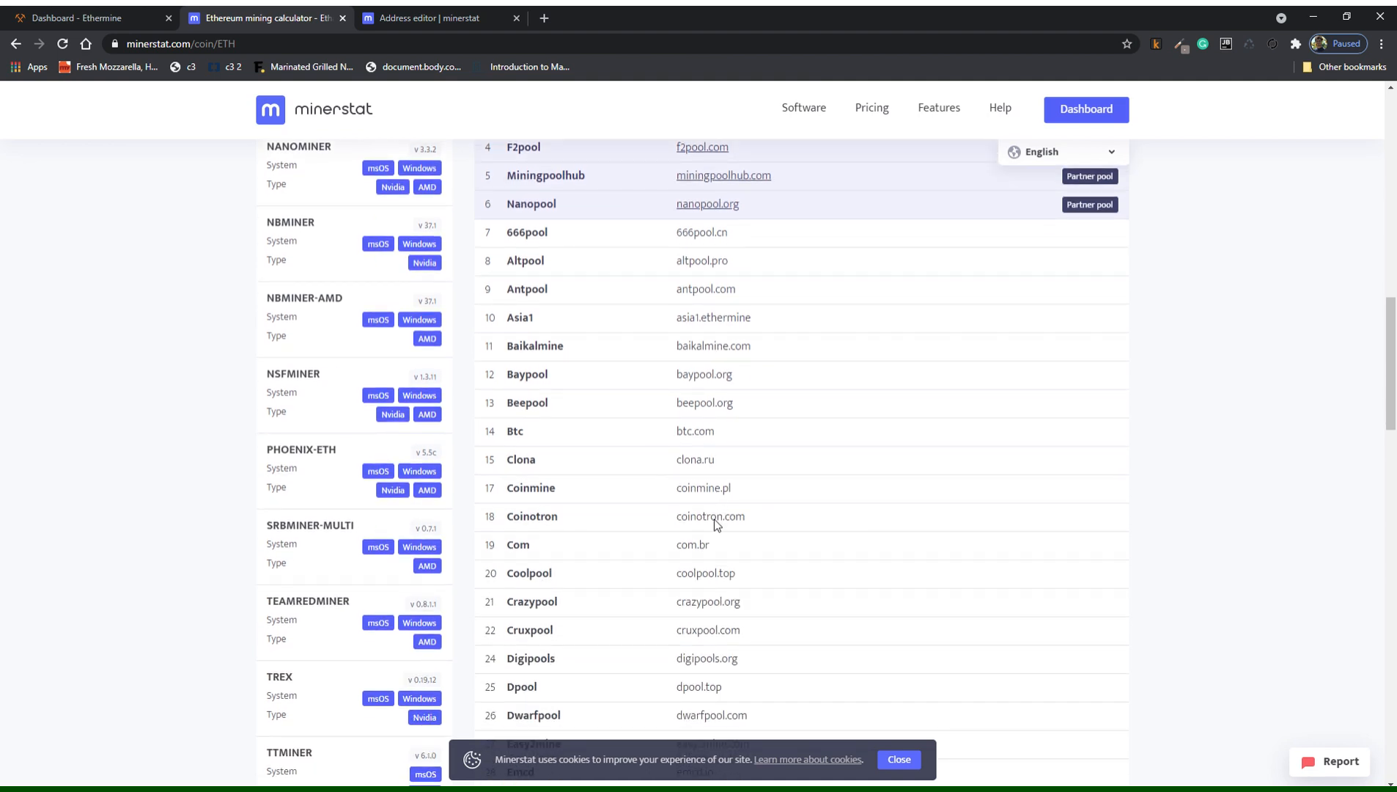
scroll(708, 524, down, 3)
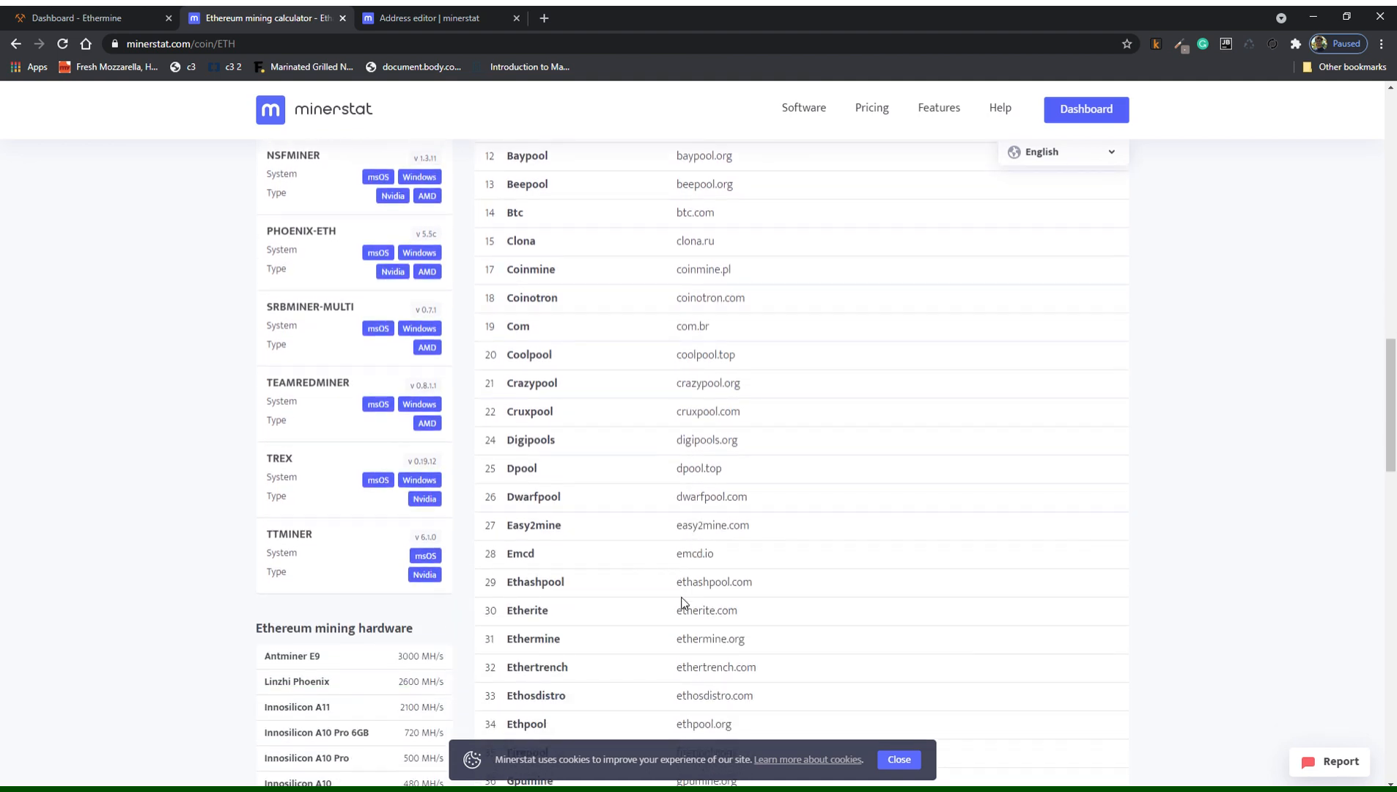
scroll(637, 580, up, 6)
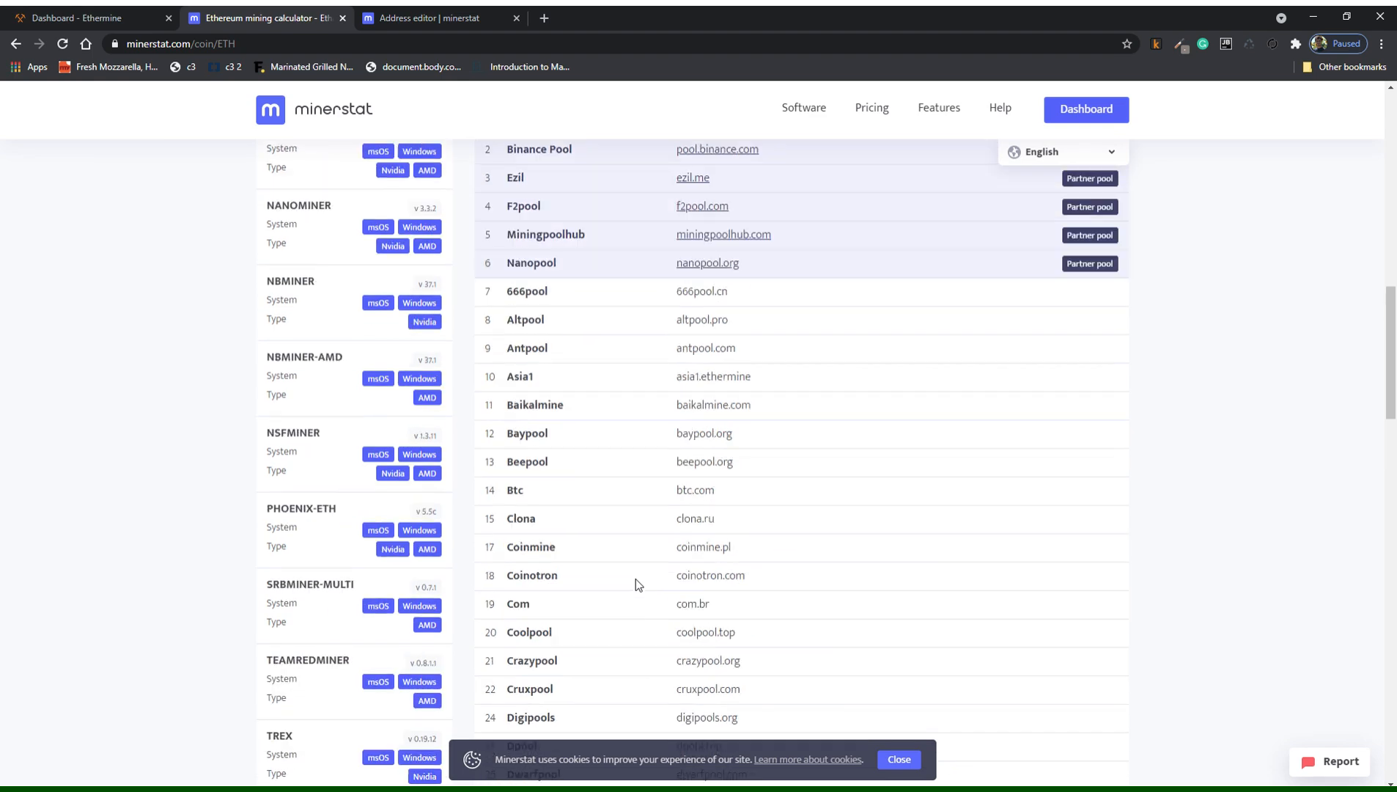
scroll(631, 578, up, 4)
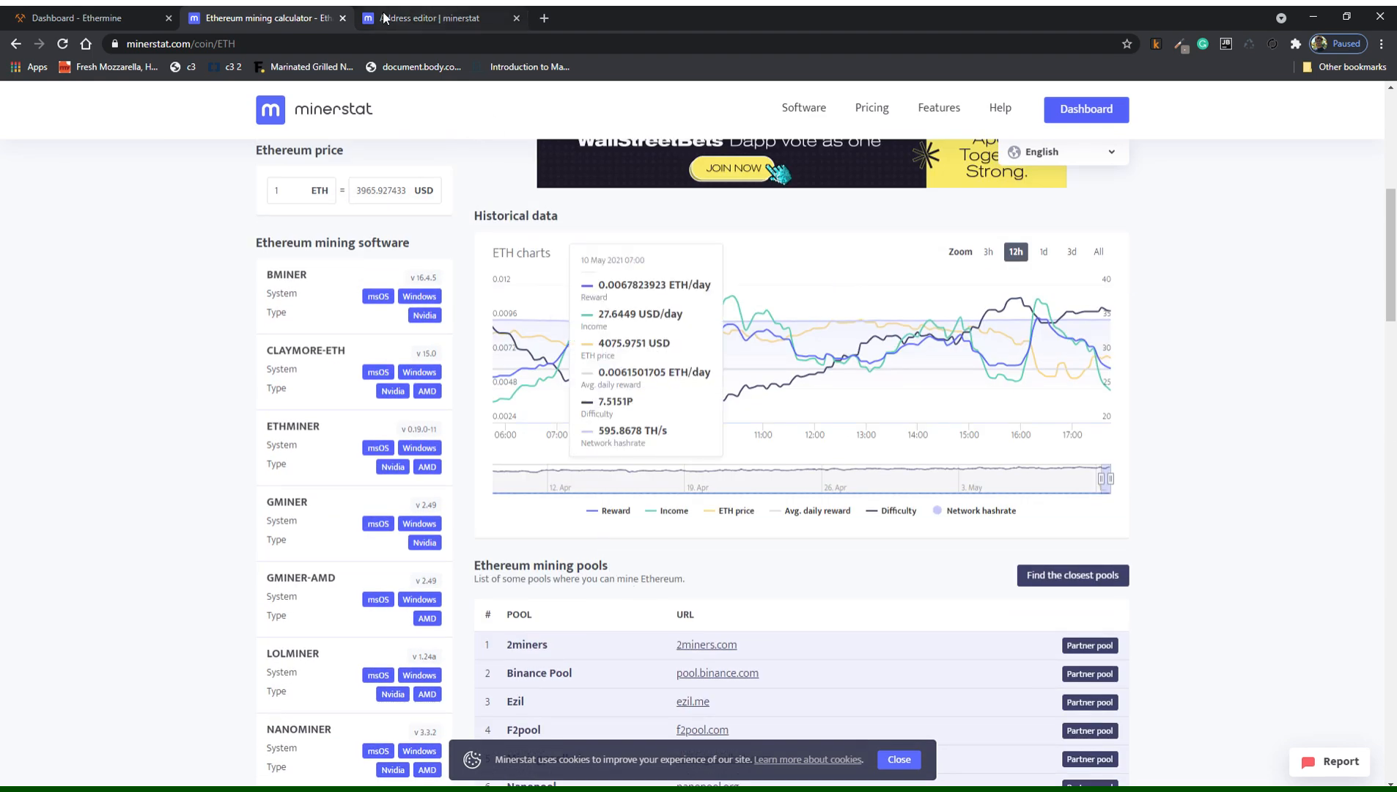
click(102, 15)
scroll(544, 296, up, 10)
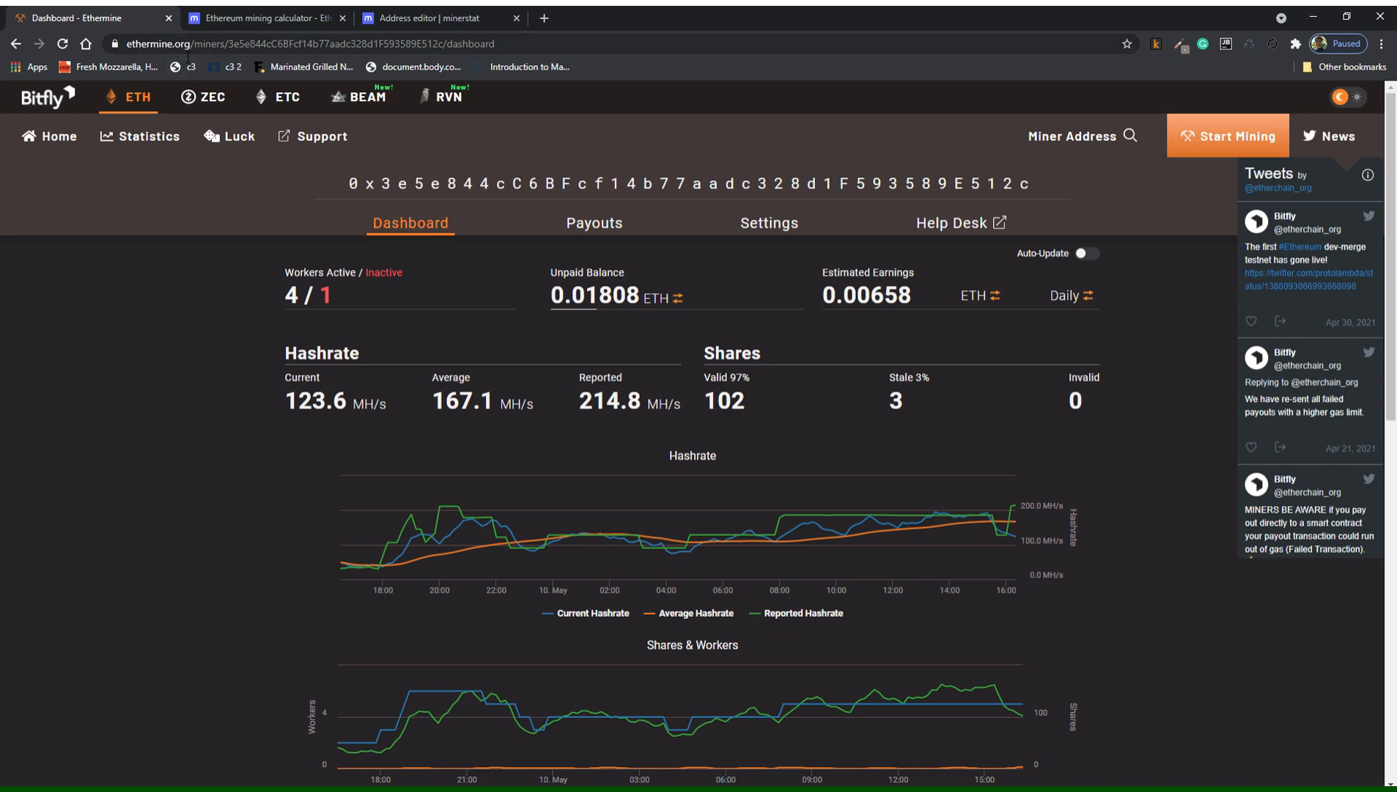
View Ethermine's connection instructions, select the us1.ethermine.org server, and close the calculator tab.
click(1196, 150)
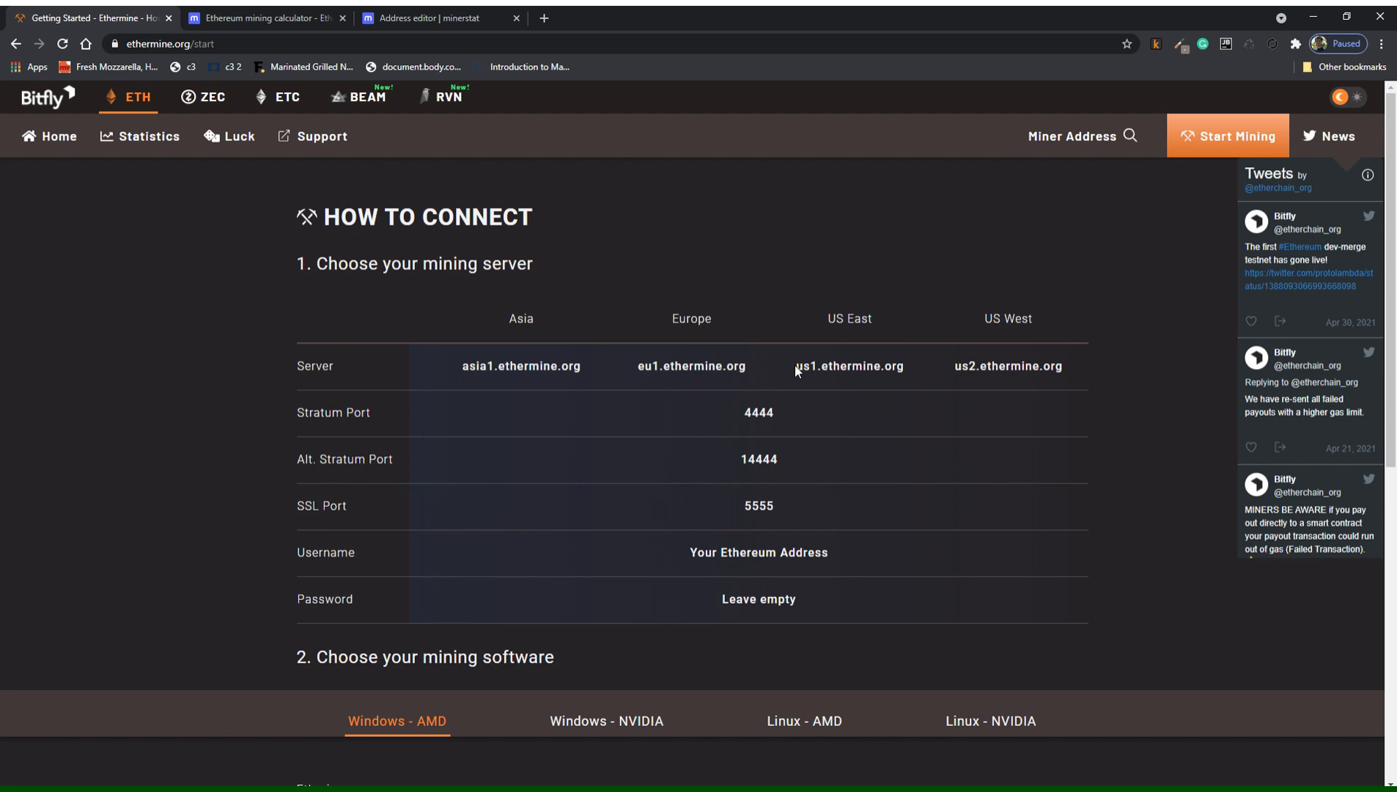
drag(796, 371, 910, 369)
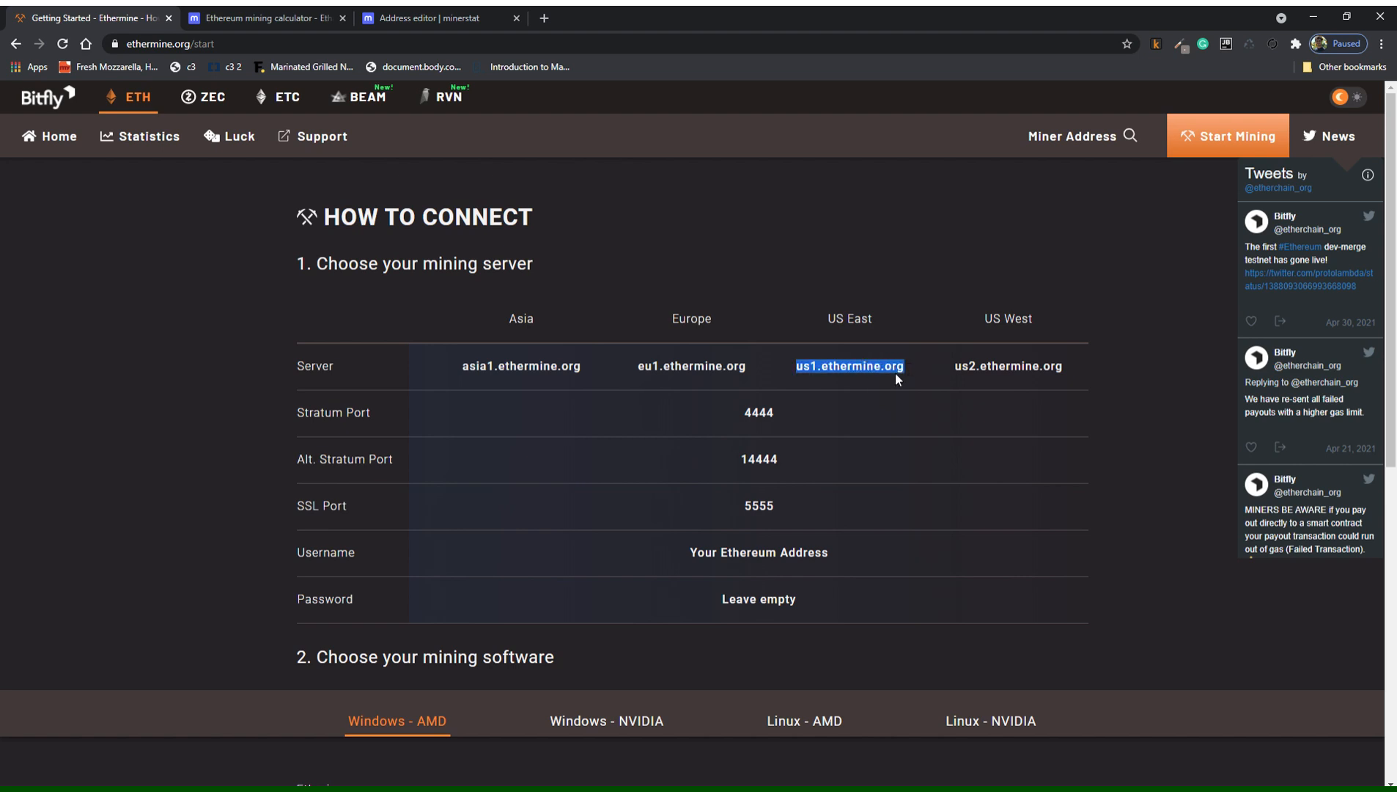
click(850, 372)
click(278, 18)
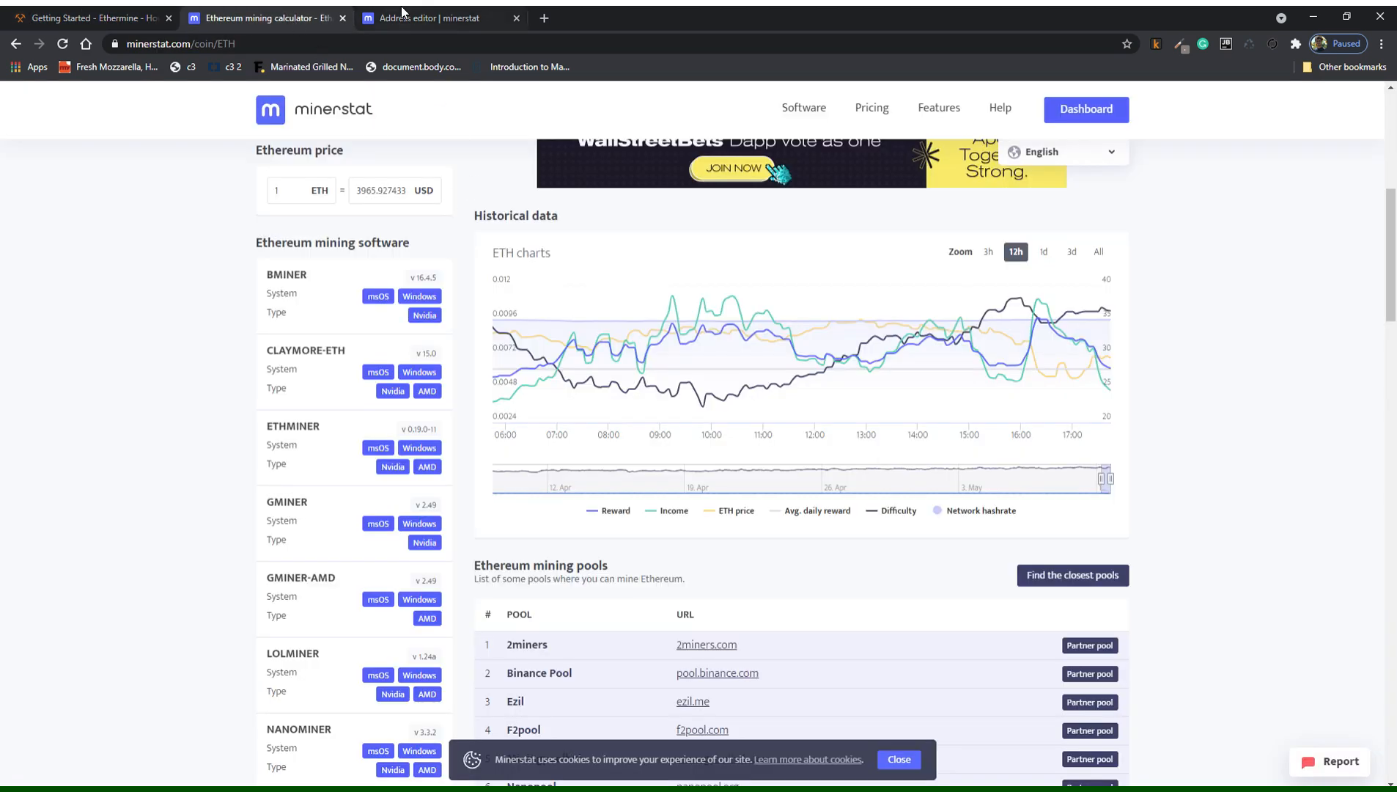
click(370, 18)
click(342, 19)
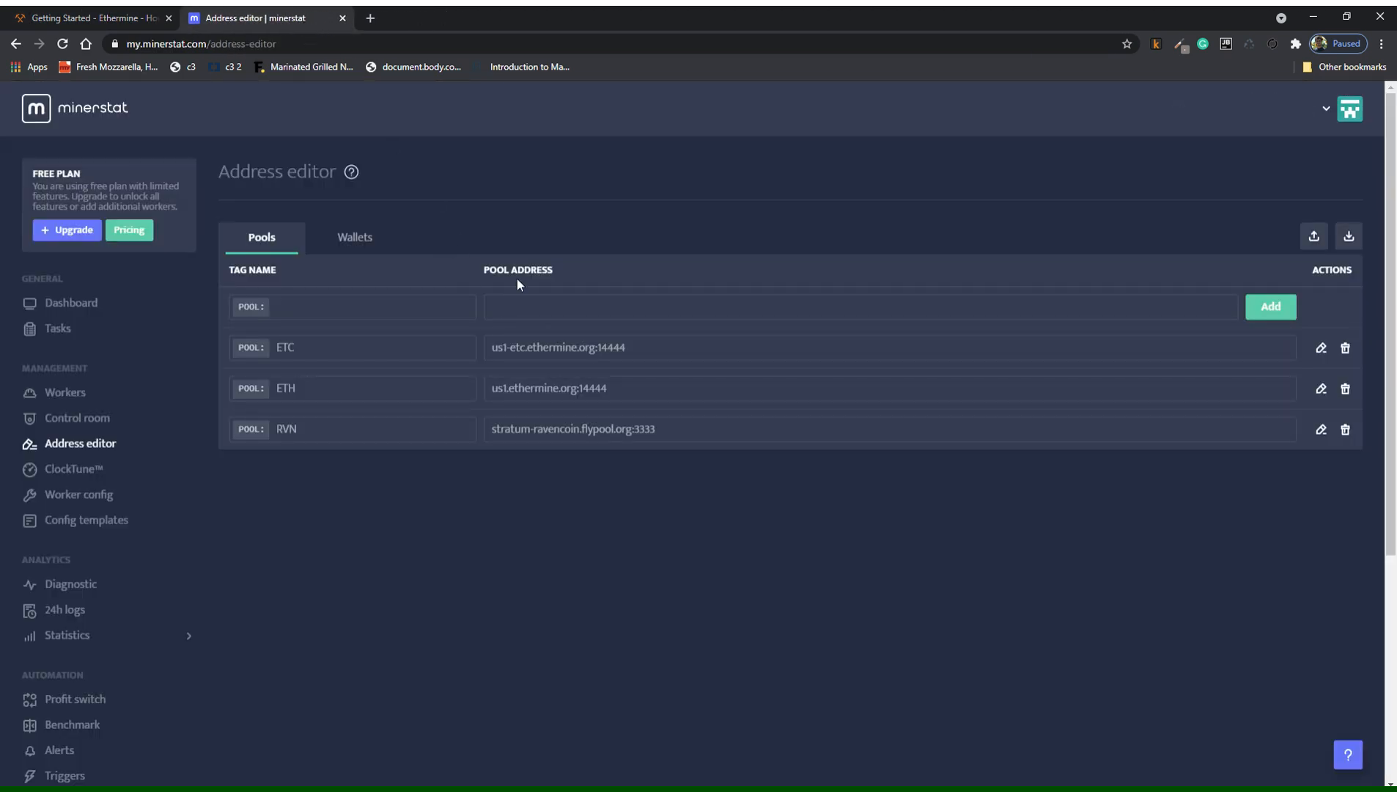
Compare with minerstat's address editor, then load the ETH dashboard for the saved address.
click(99, 19)
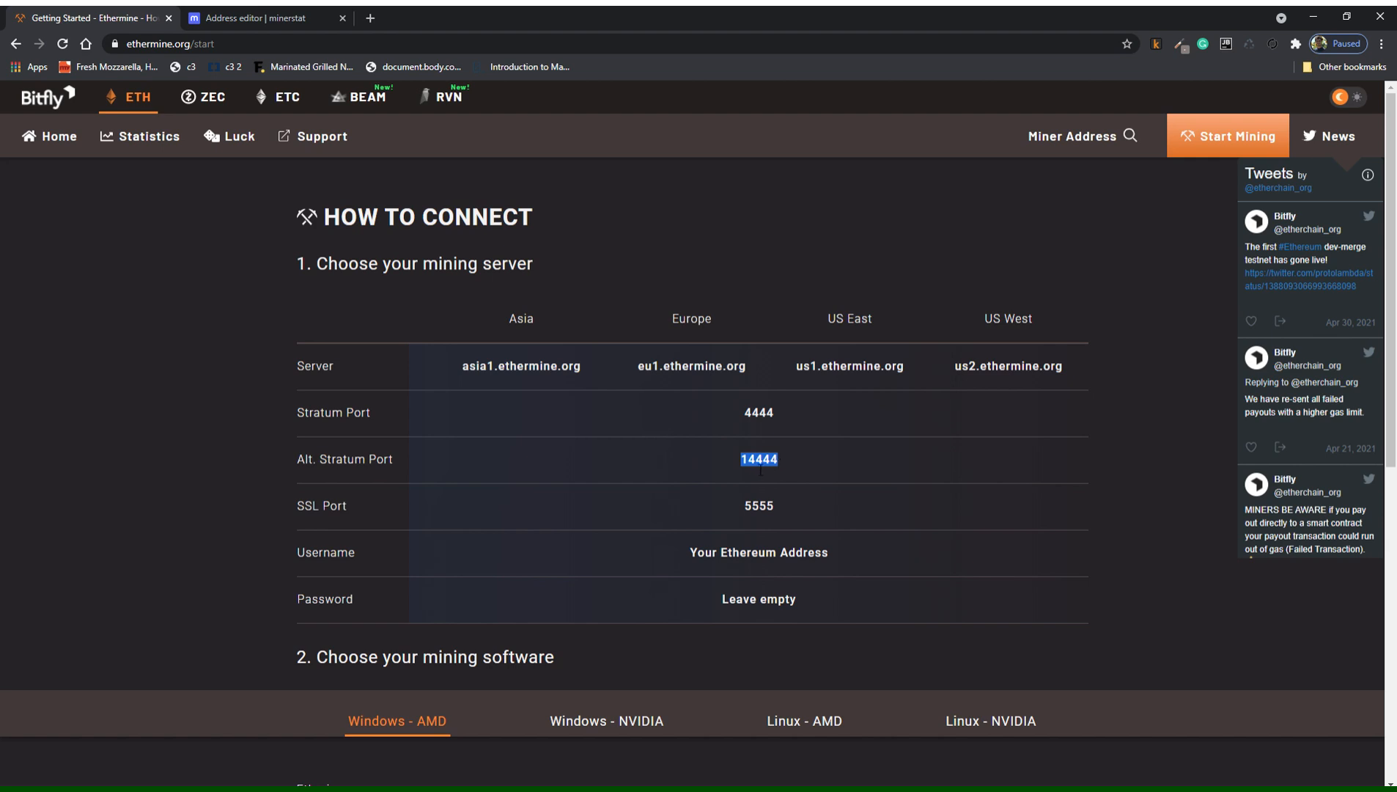
click(279, 18)
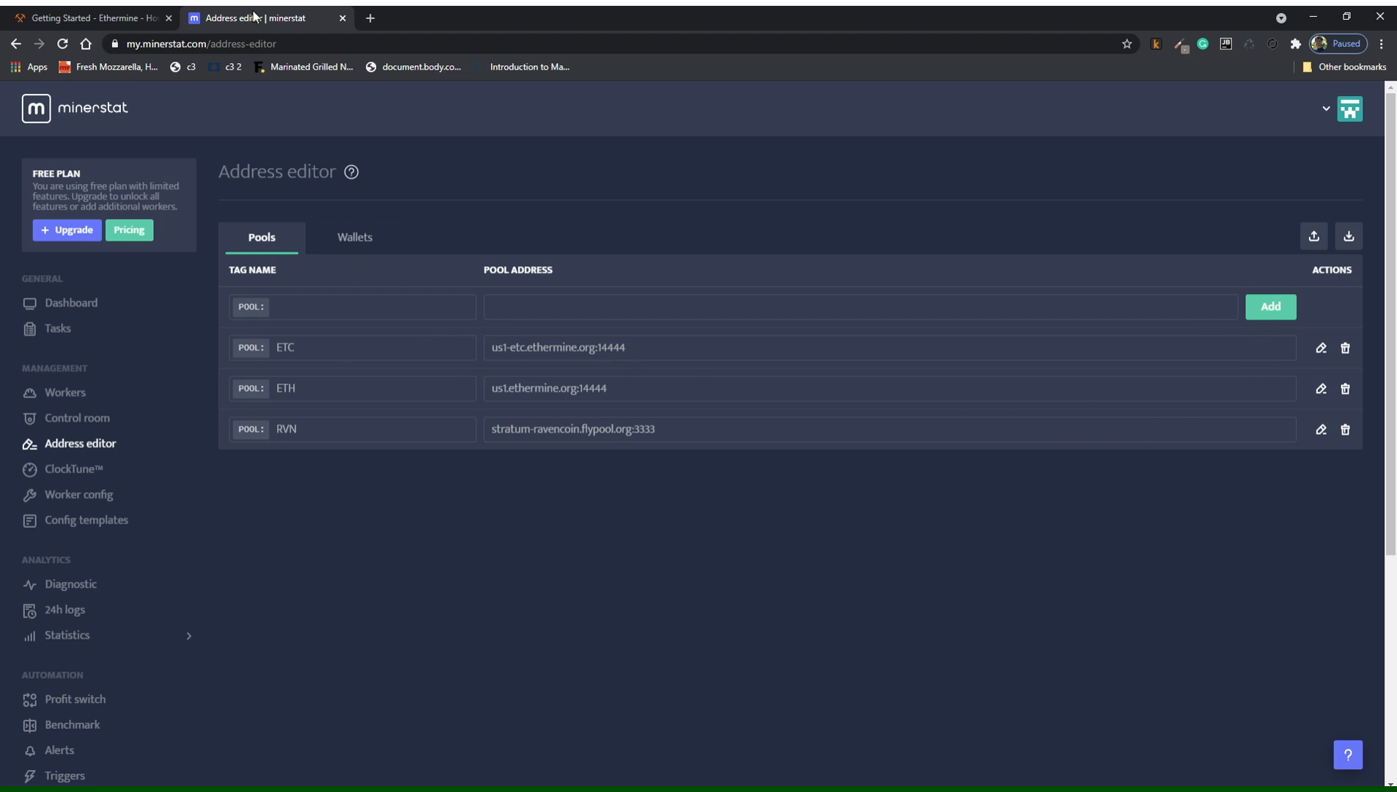
click(117, 17)
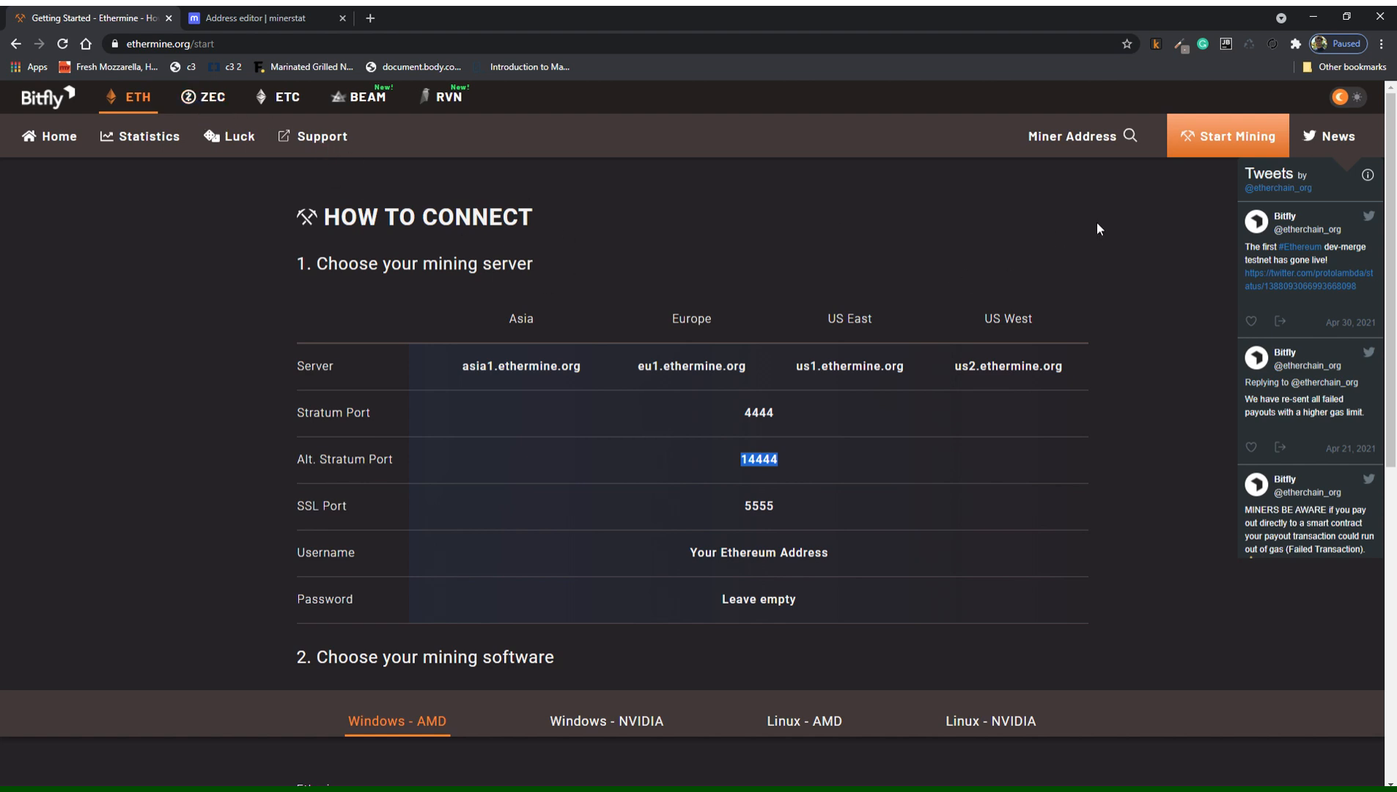
click(1080, 147)
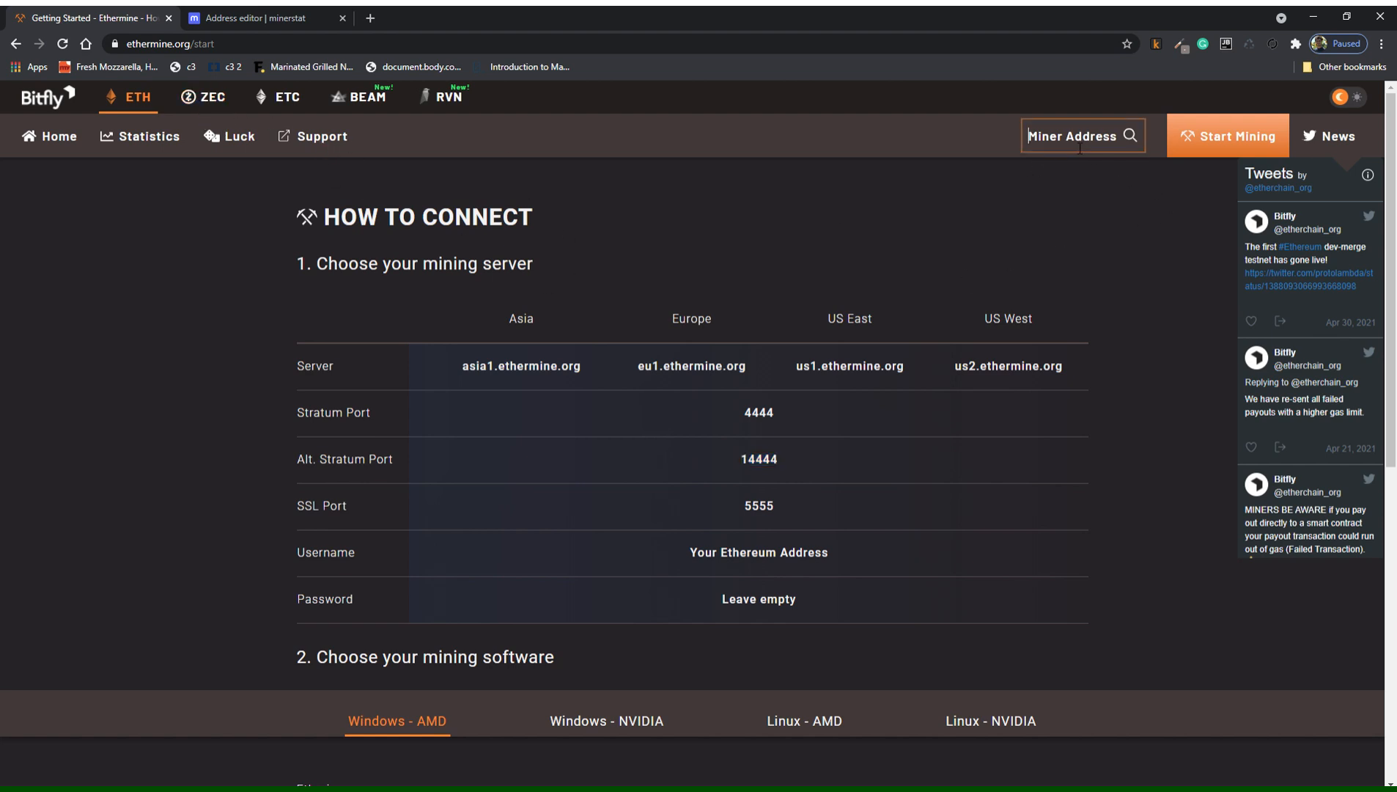
click(1004, 177)
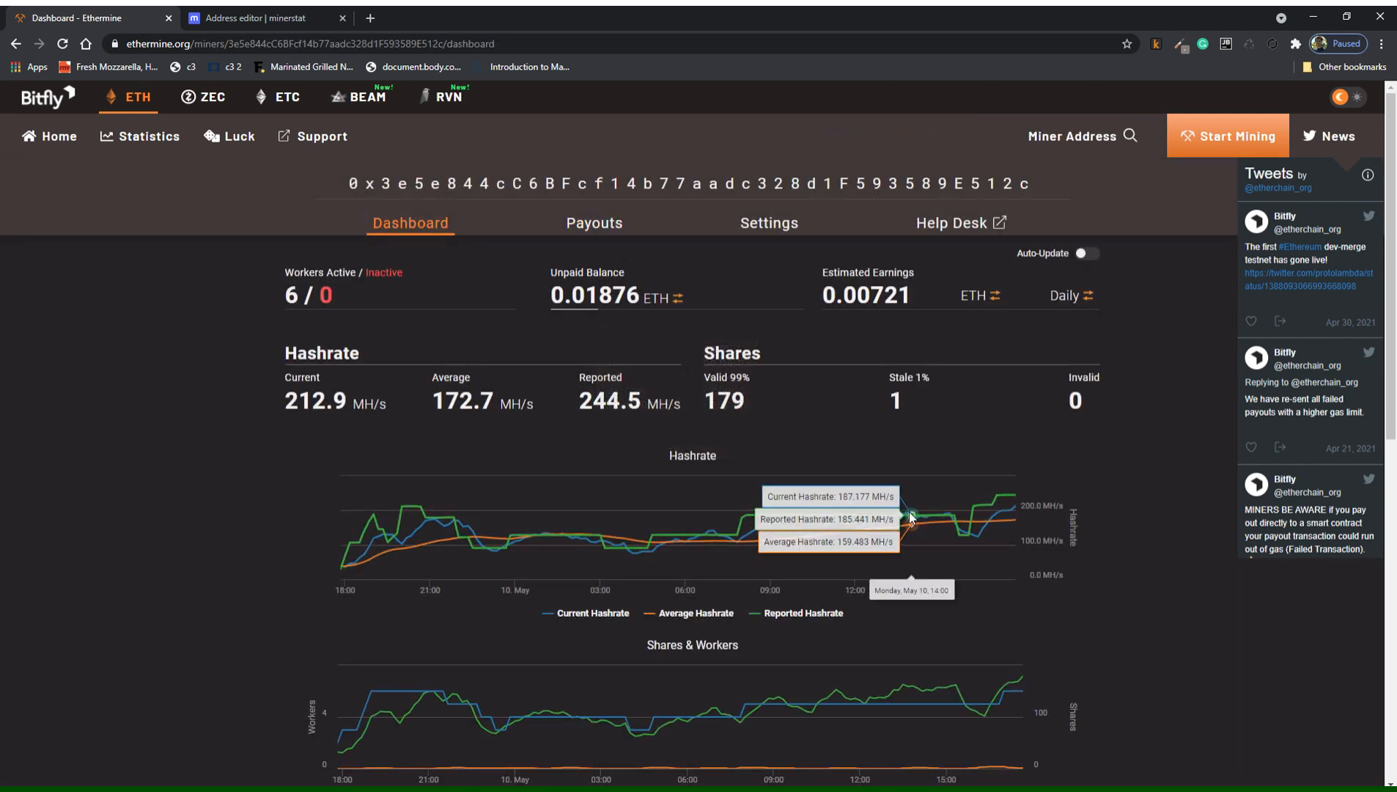
scroll(912, 517, down, 1)
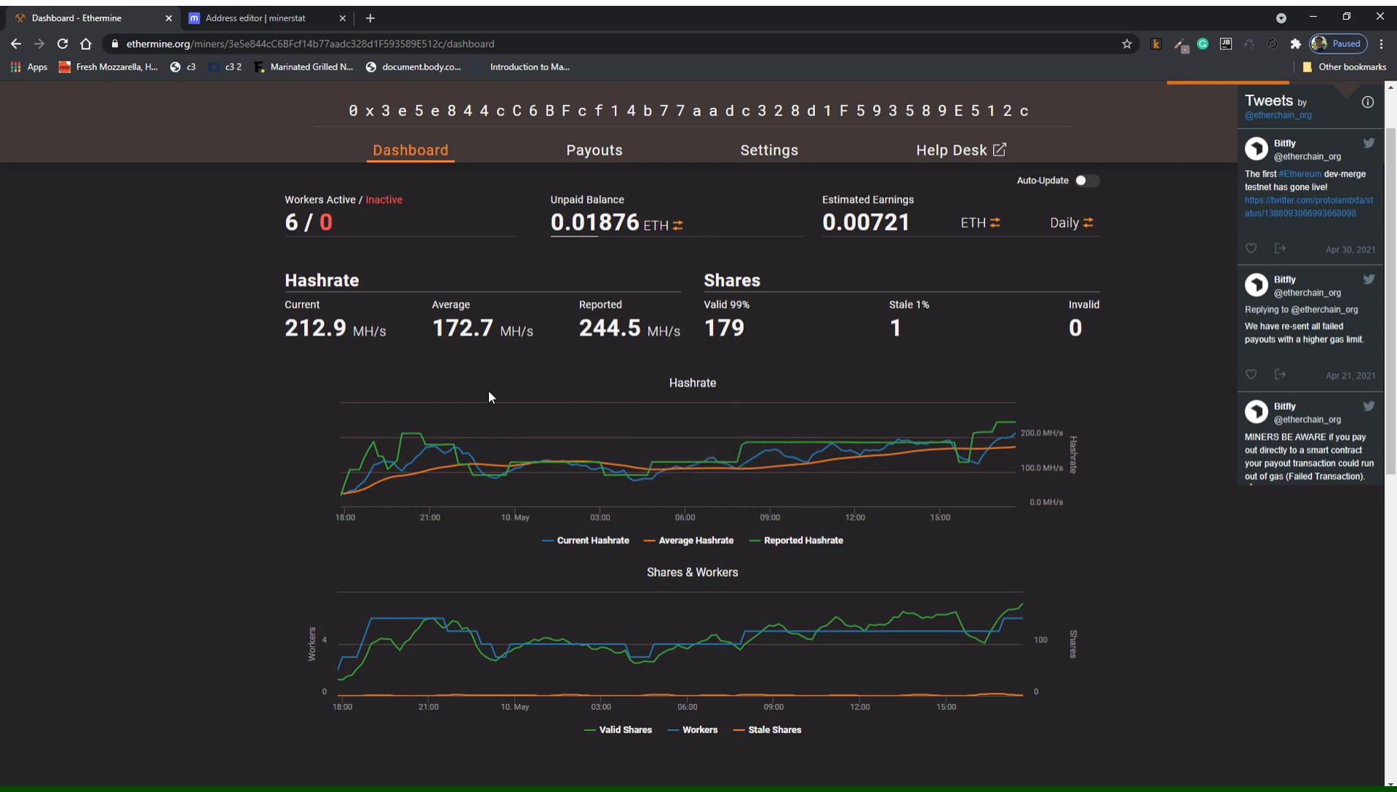
mouse_move(580, 330)
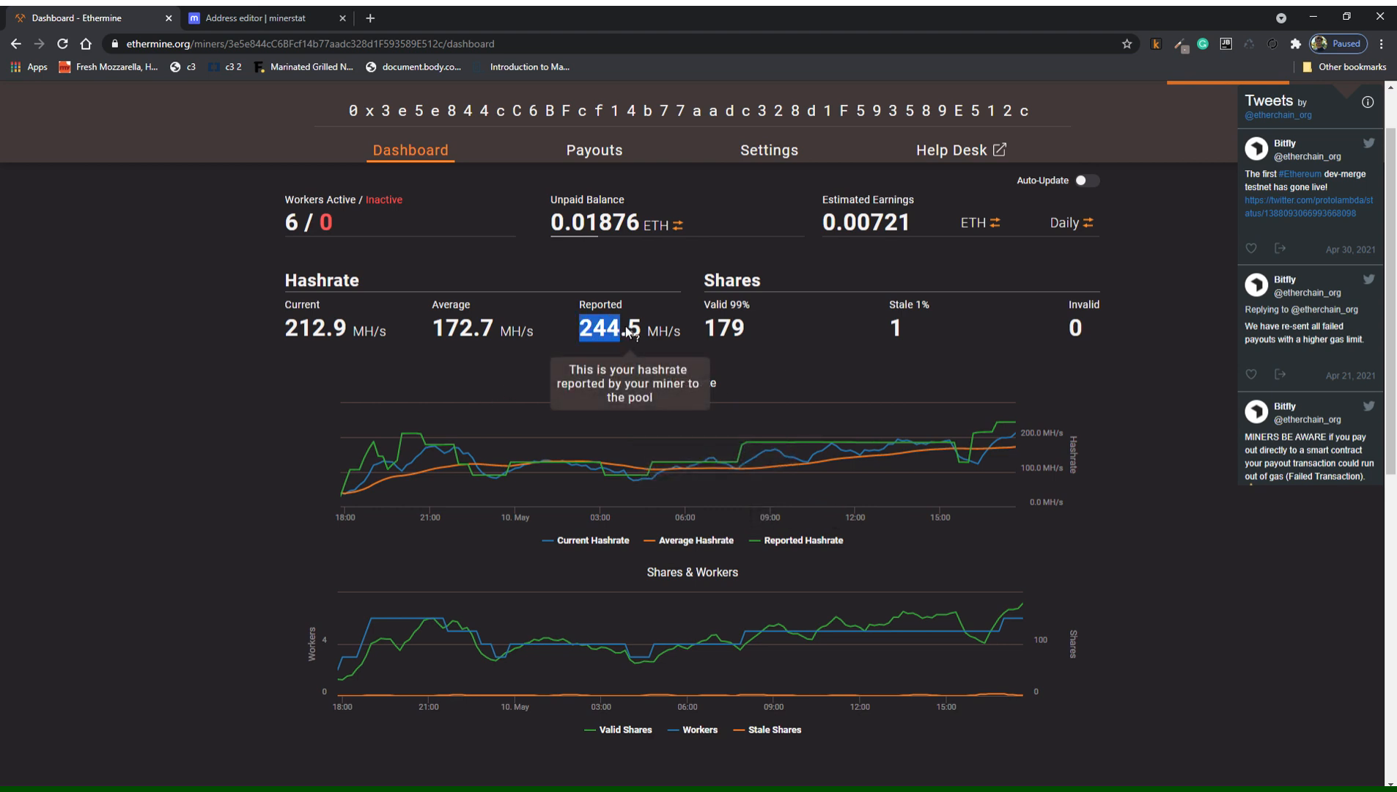
drag(628, 331, 649, 332)
click(472, 348)
mouse_move(315, 341)
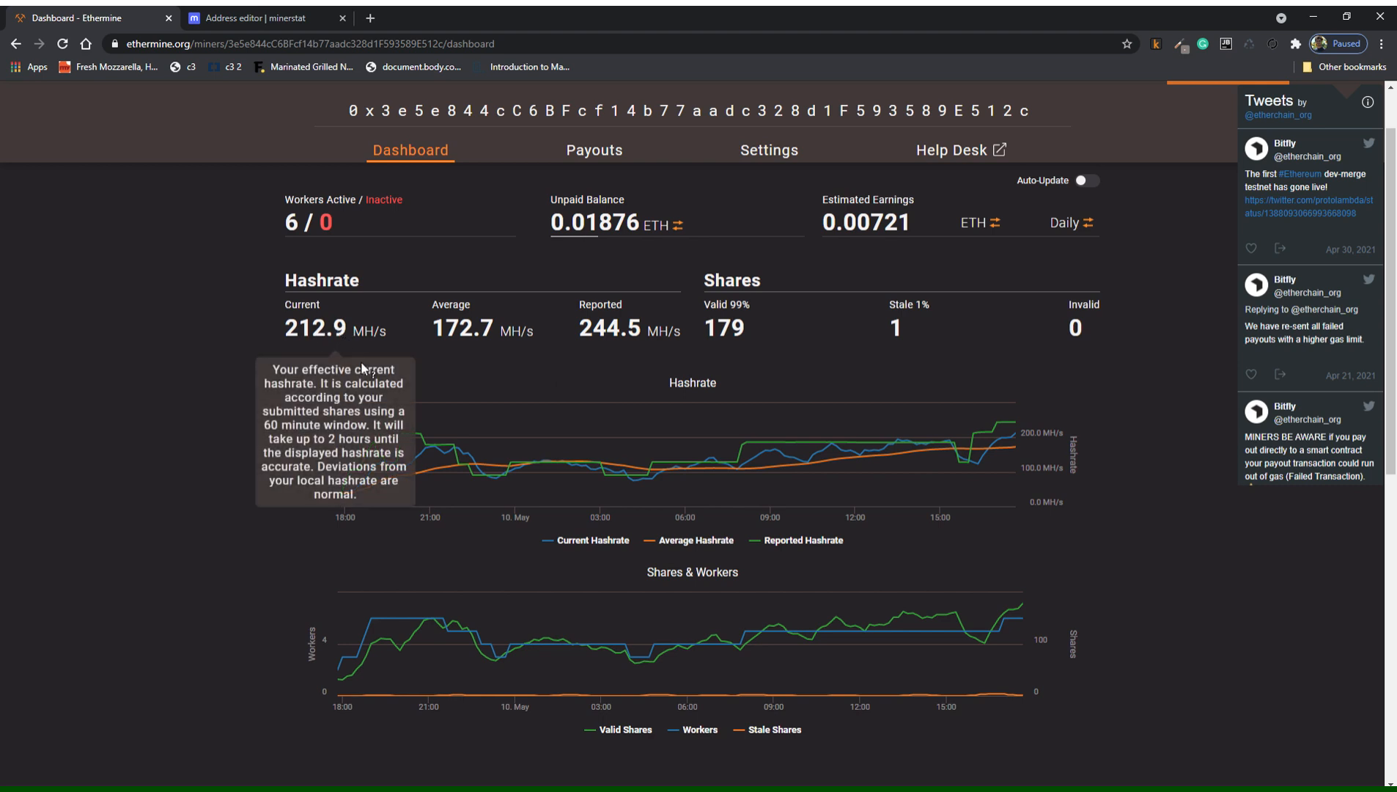
mouse_move(601, 332)
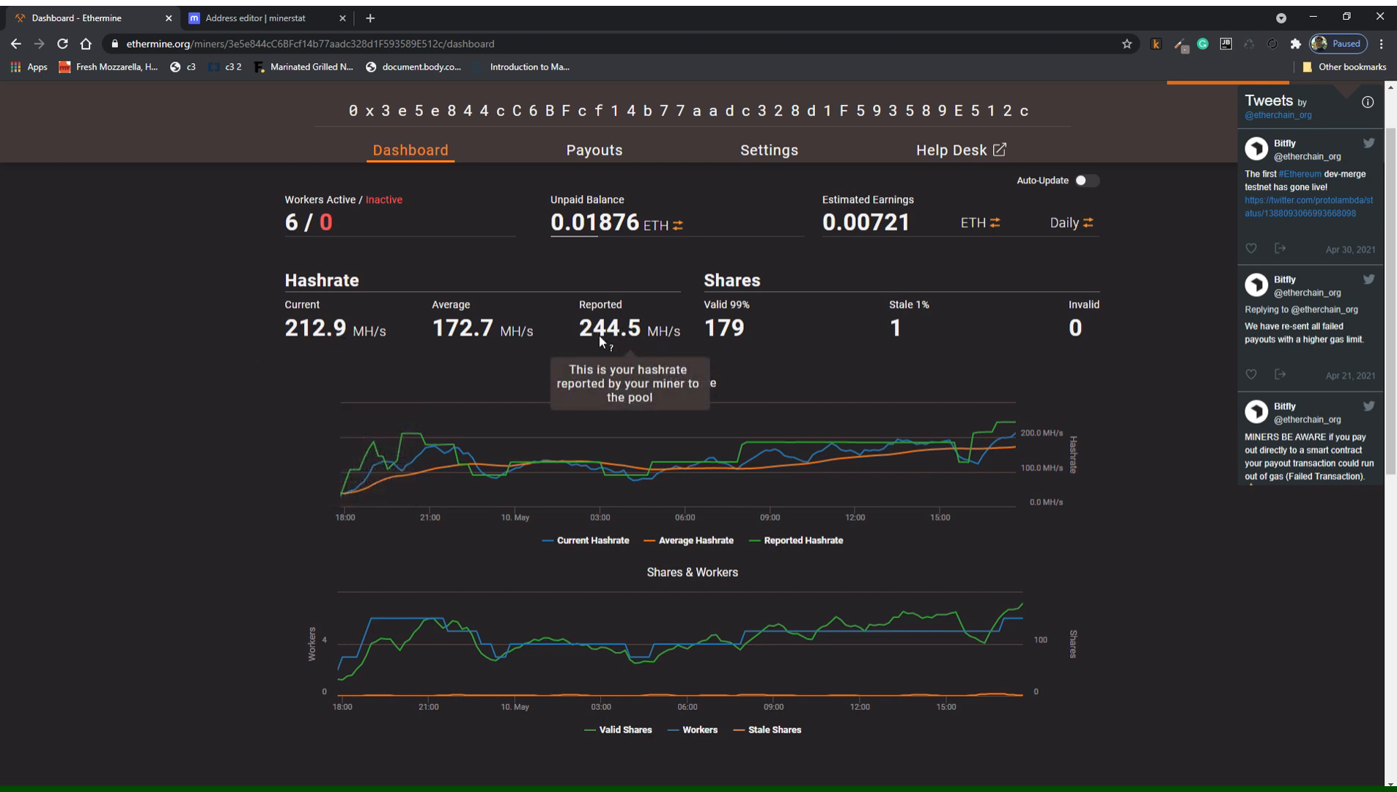
scroll(599, 335, down, 8)
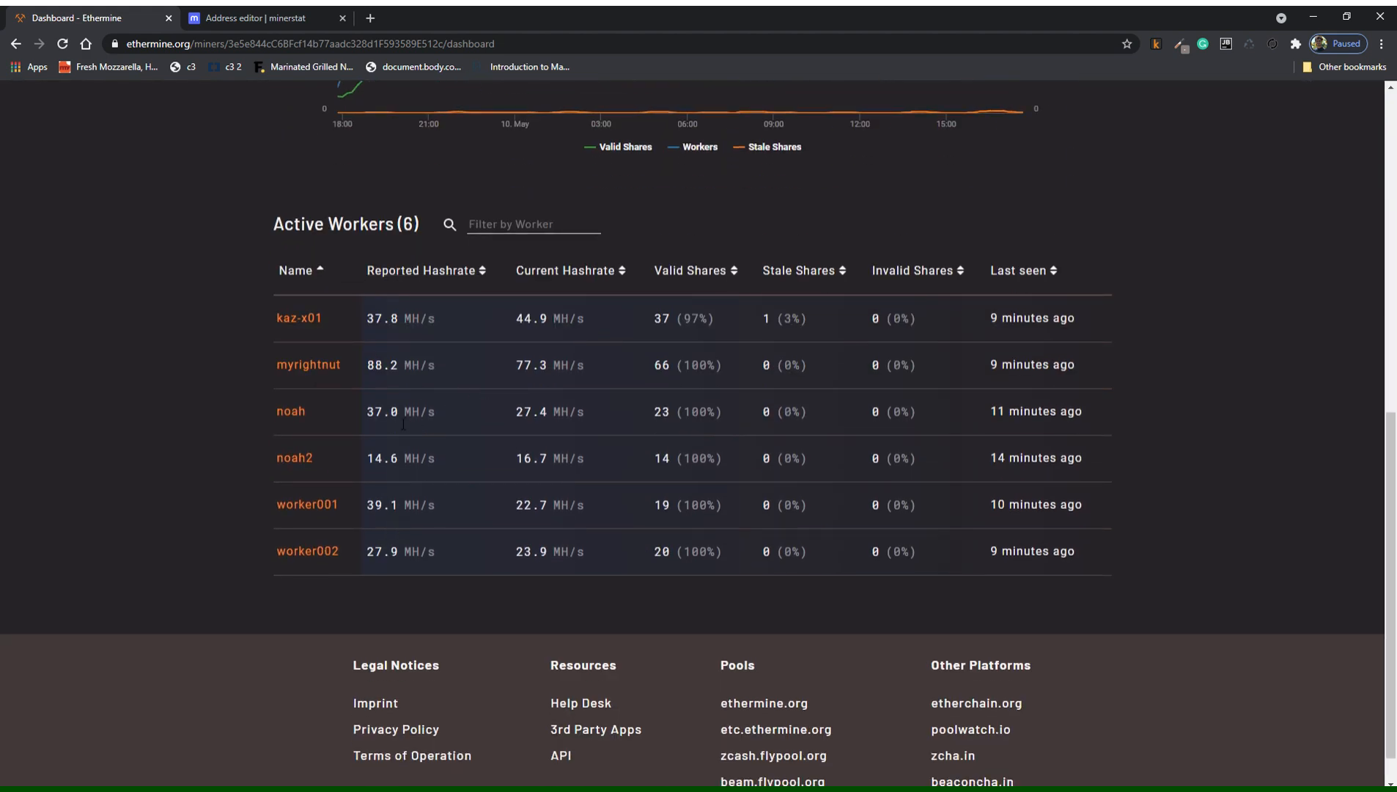
scroll(739, 519, up, 10)
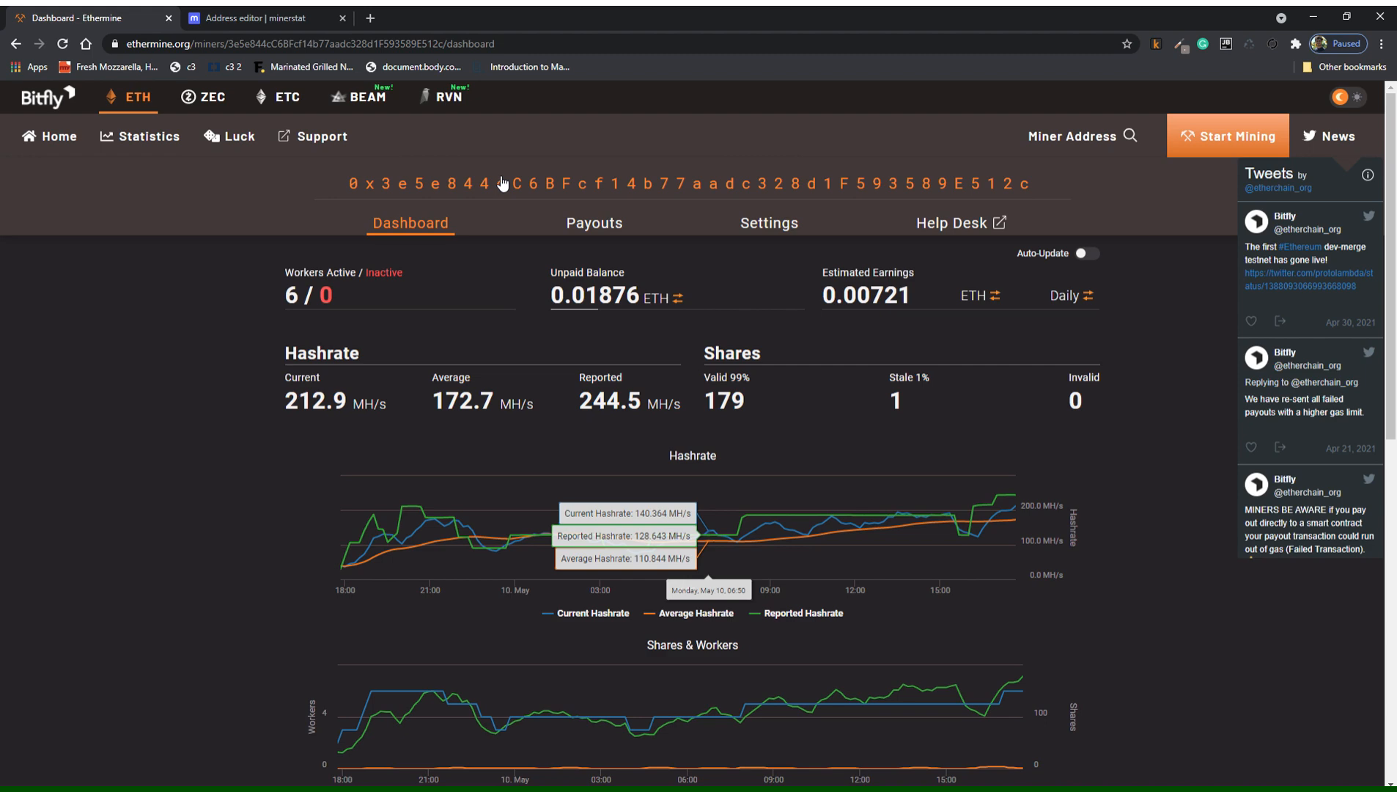
Open Flypool's Ravencoin miner dashboard via a pasted link, then return to minerstat's Address editor.
click(465, 99)
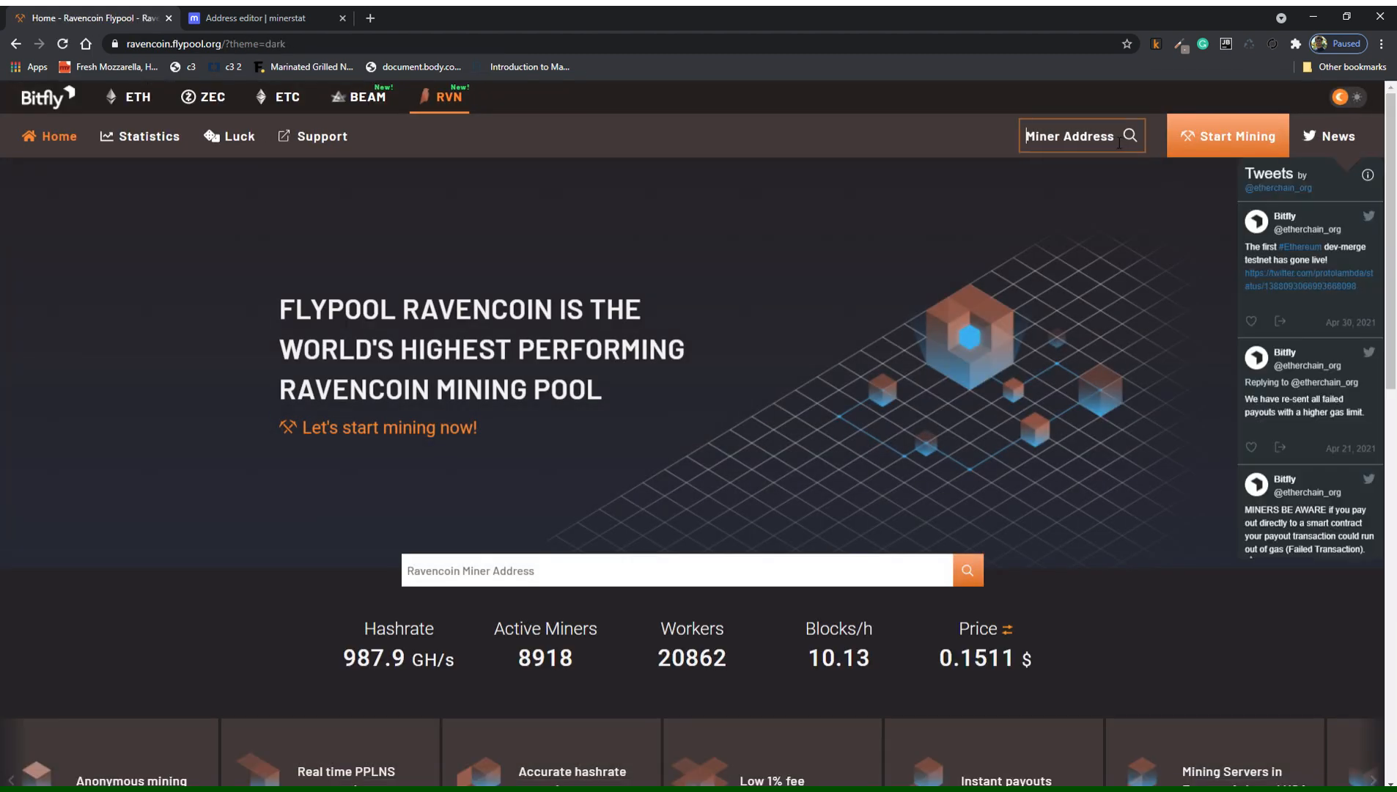
click(1078, 136)
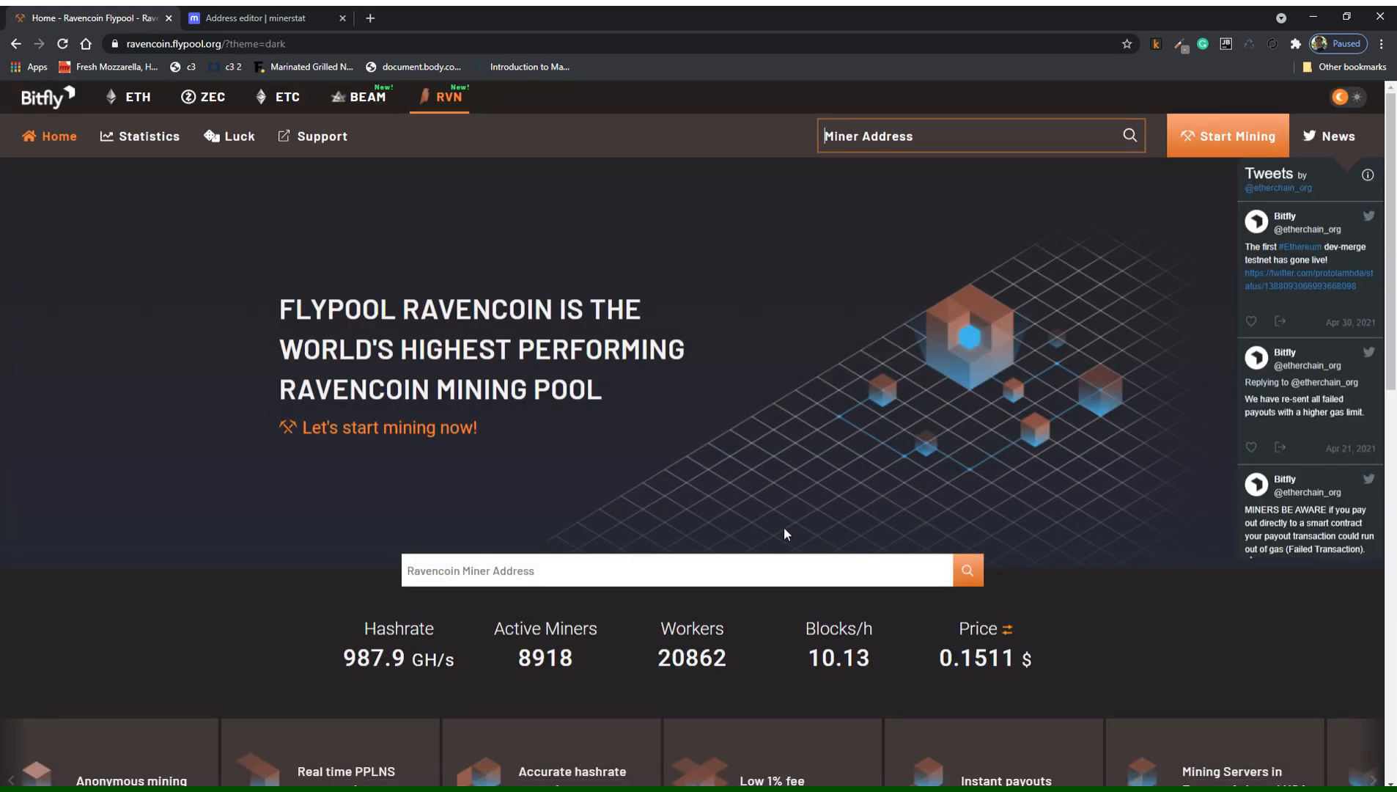
click(791, 566)
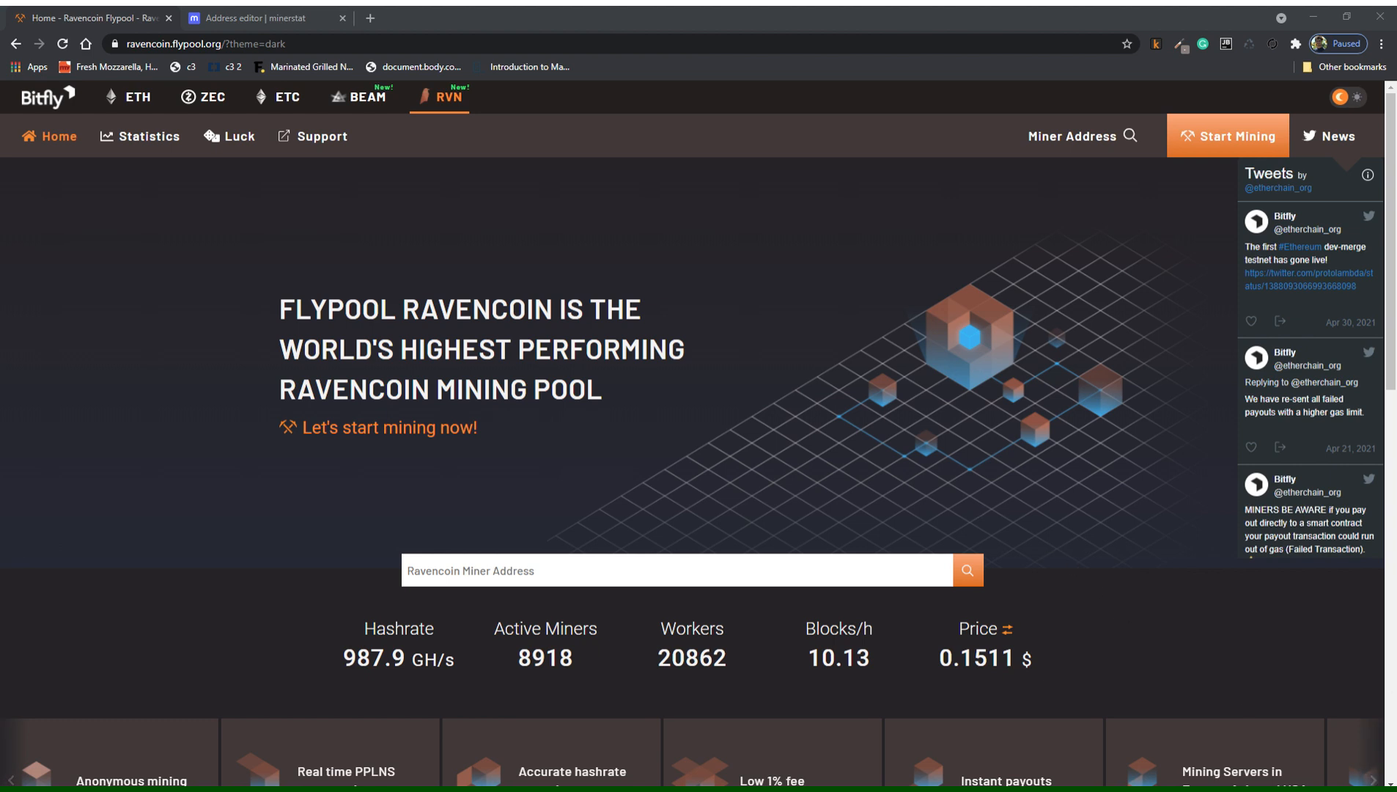
click(343, 44)
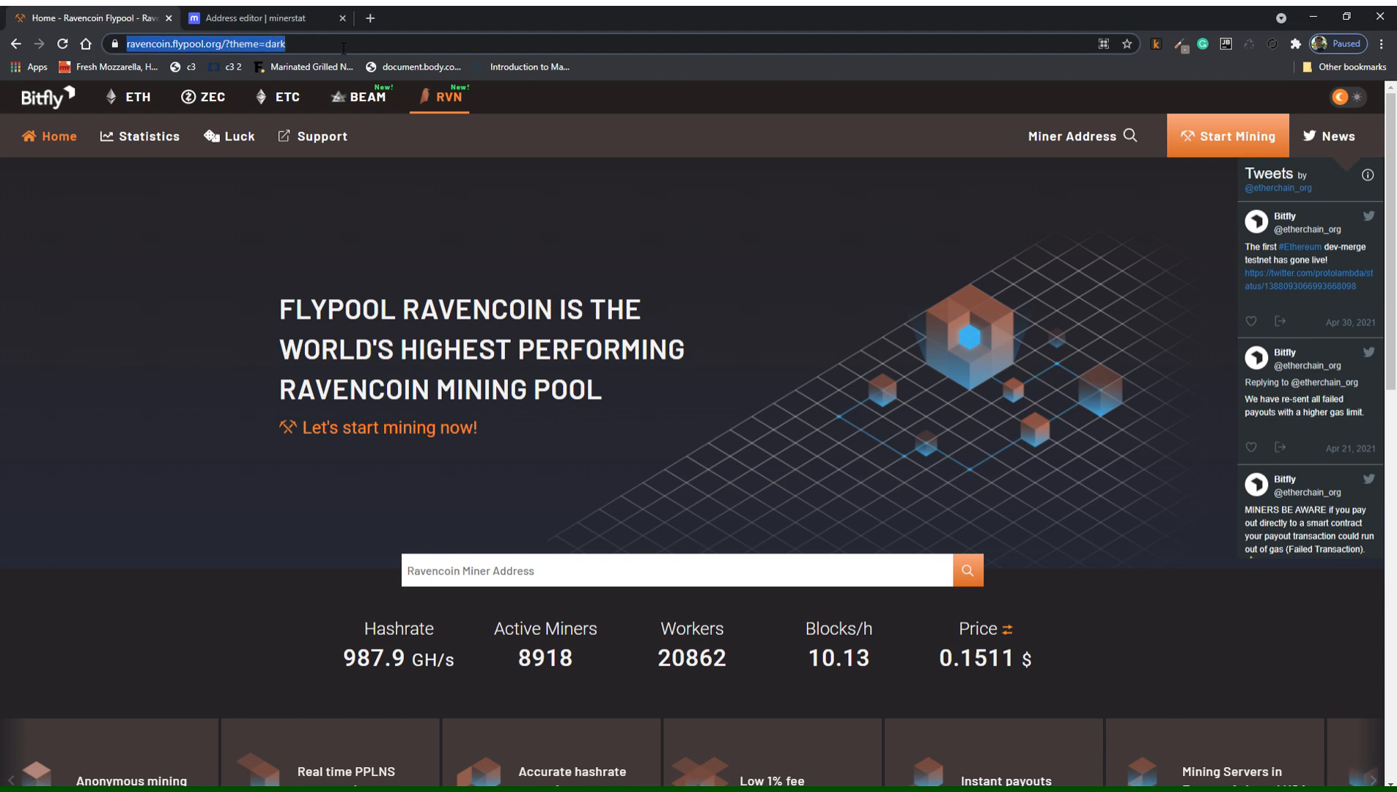
text(https://ravencoin.flypool.org/miners/RR9bdfkgWMLnhRz4Gm4zvbfy3iUXbEUP5m/dashboard)
key(Return)
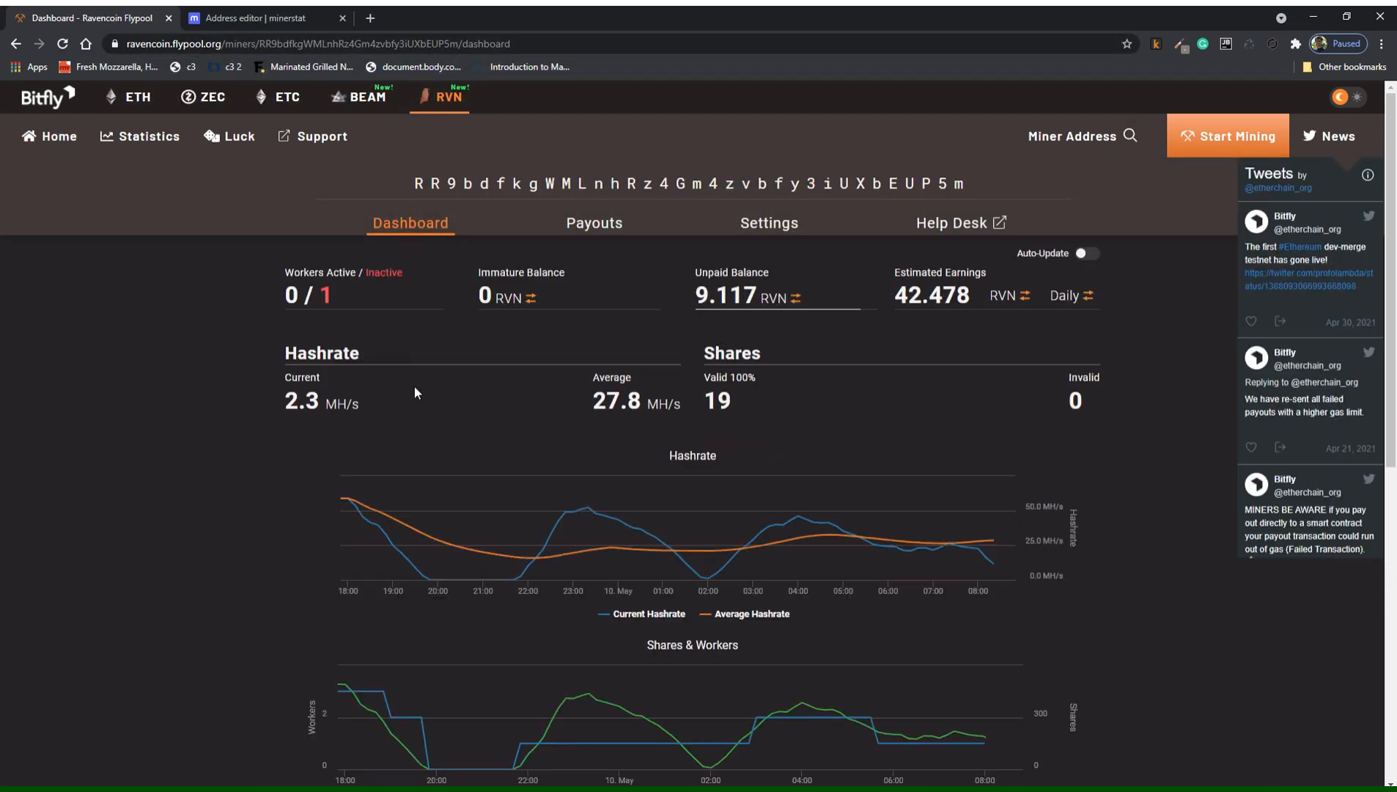
scroll(419, 421, down, 7)
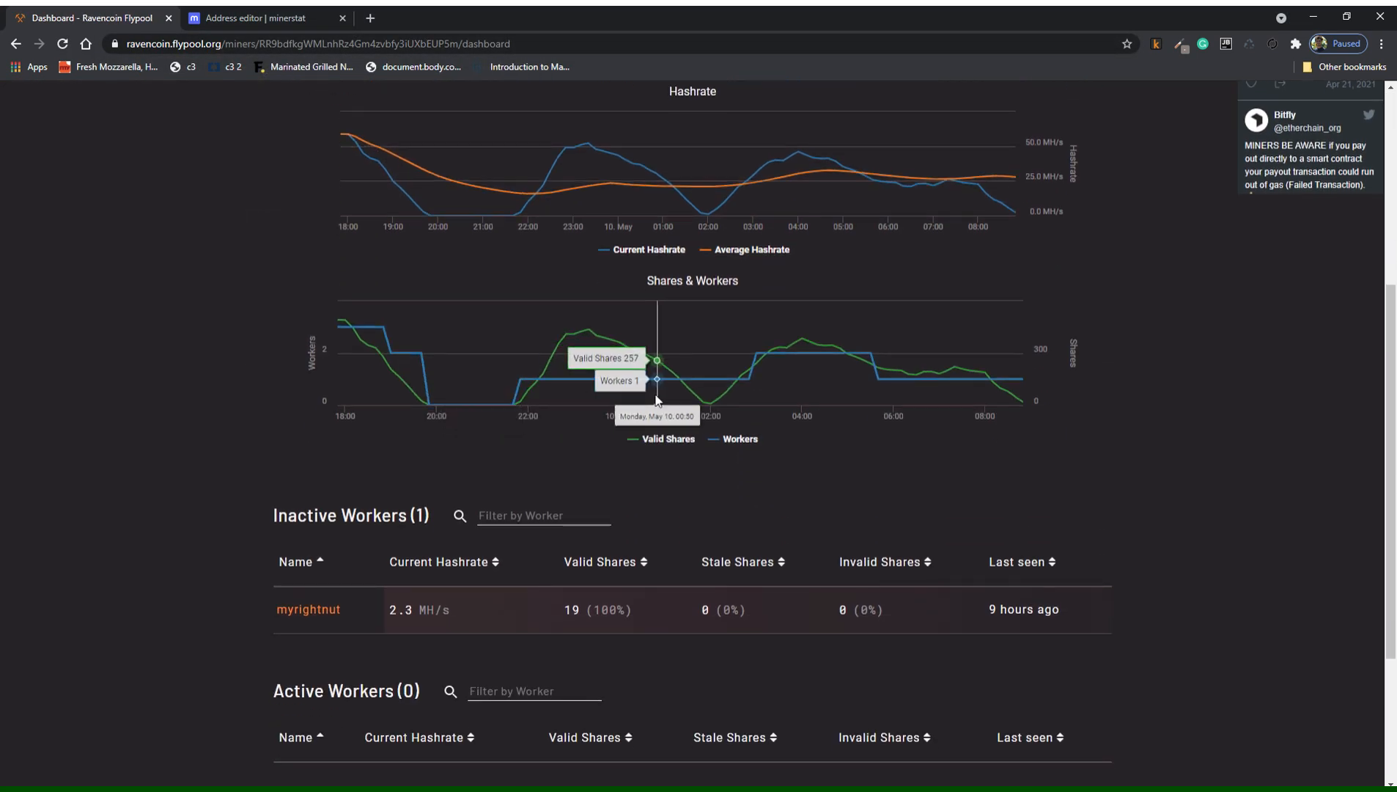
scroll(757, 500, up, 7)
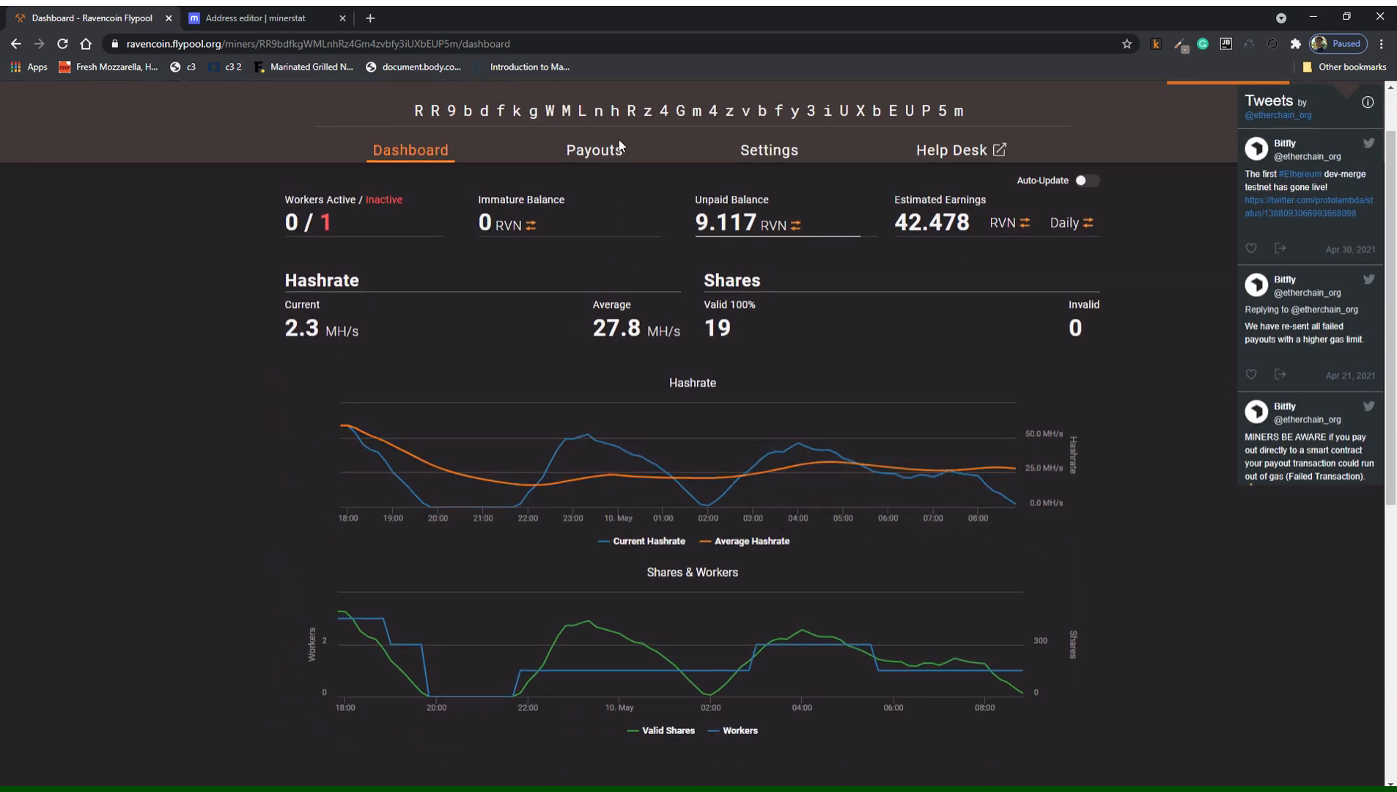
click(278, 18)
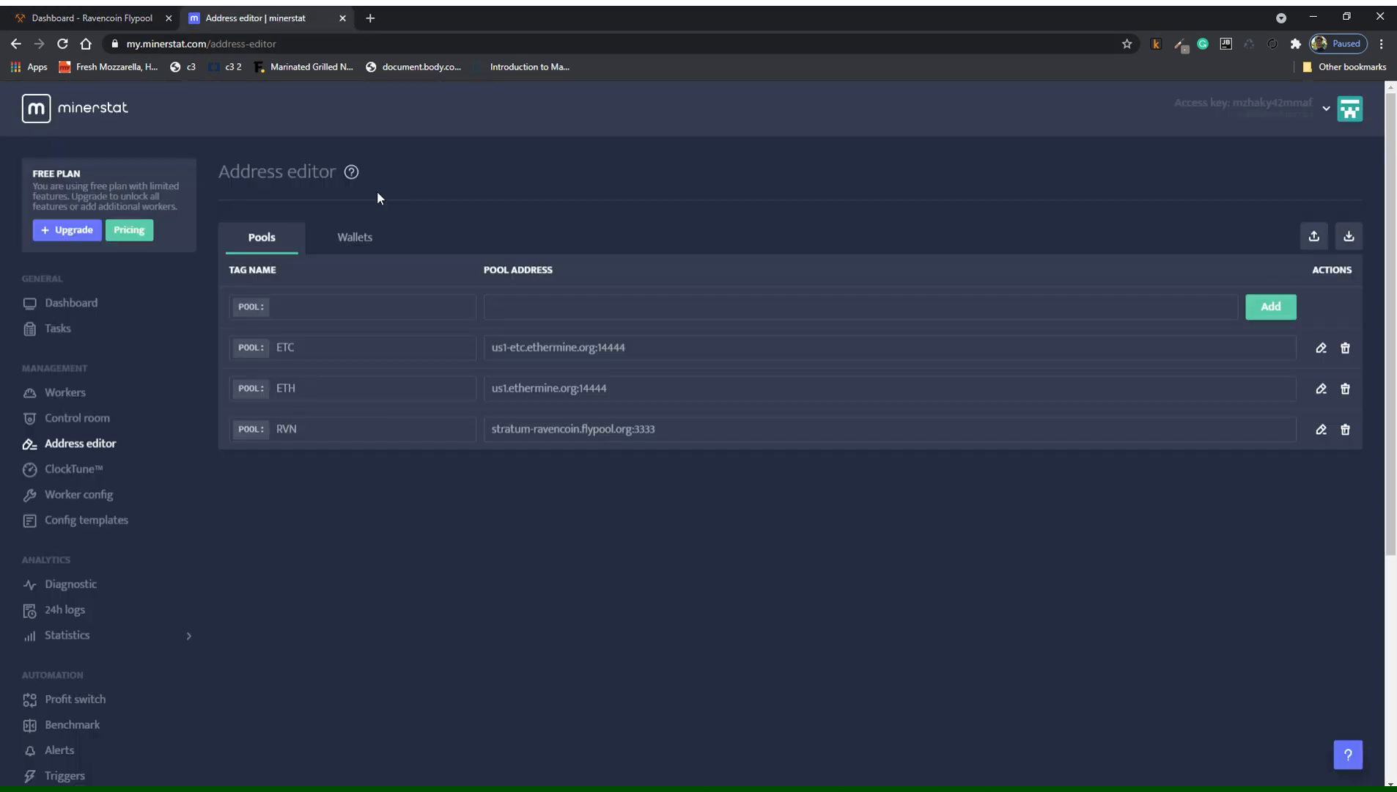
Show the Wallets list in Address editor and select the ETC wallet address.
click(358, 236)
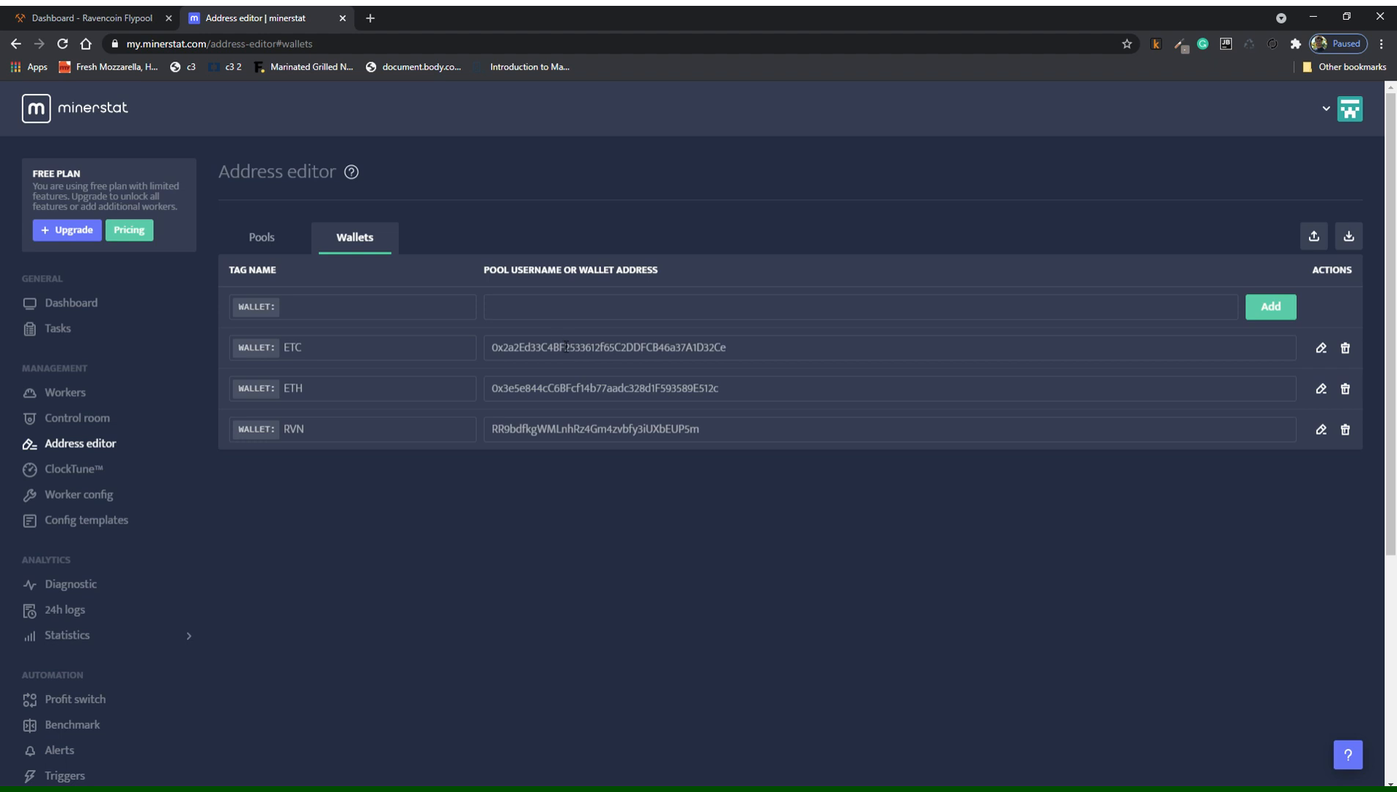
click(102, 18)
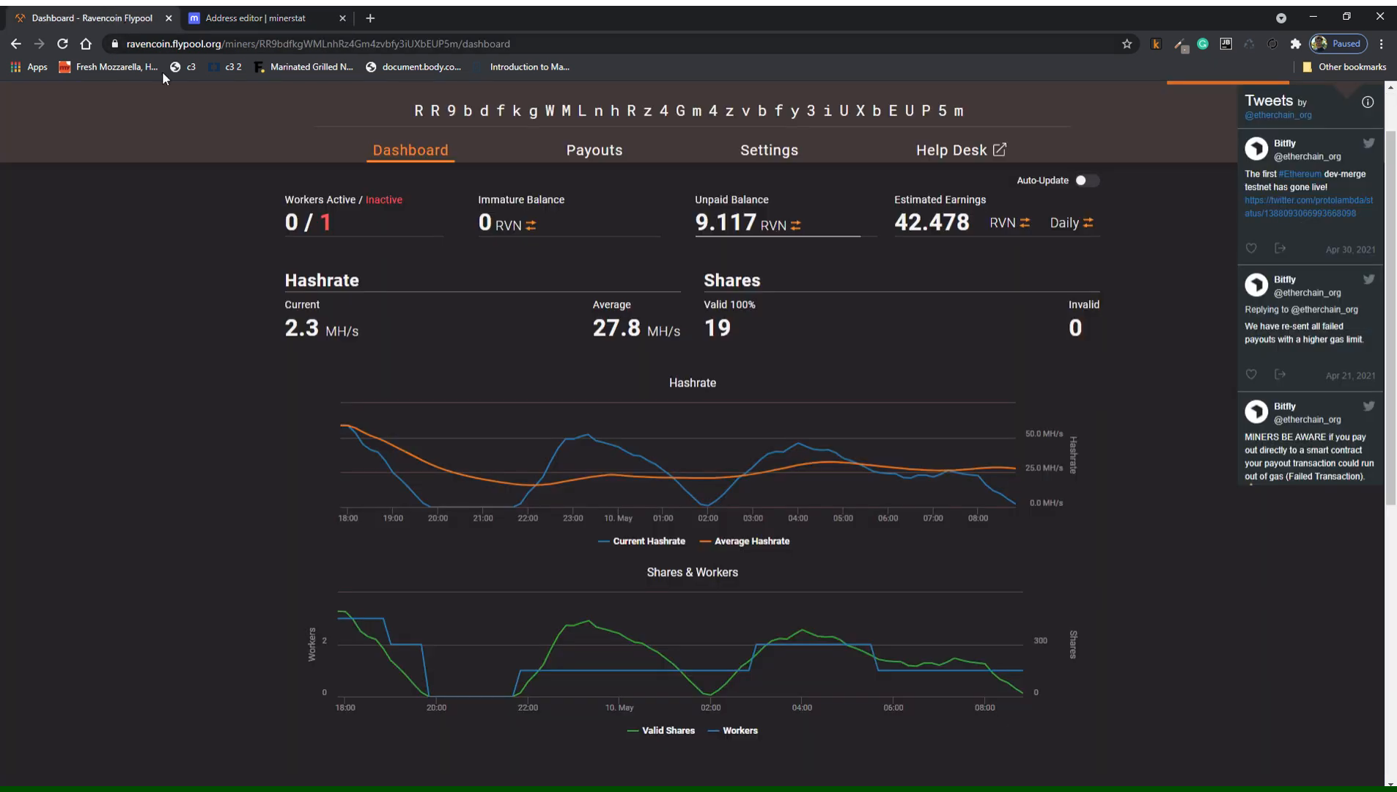
click(257, 18)
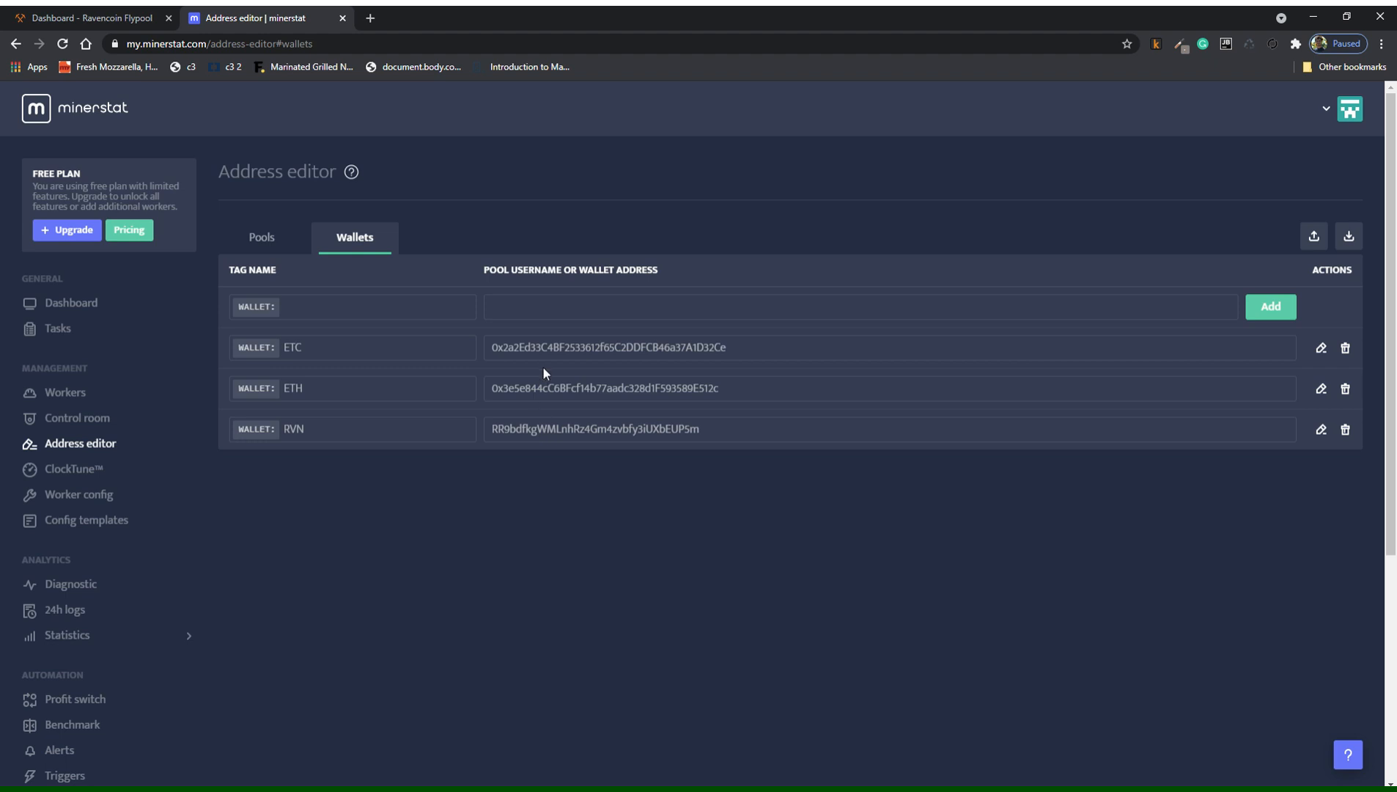
double_click(554, 348)
key(ctrl+c)
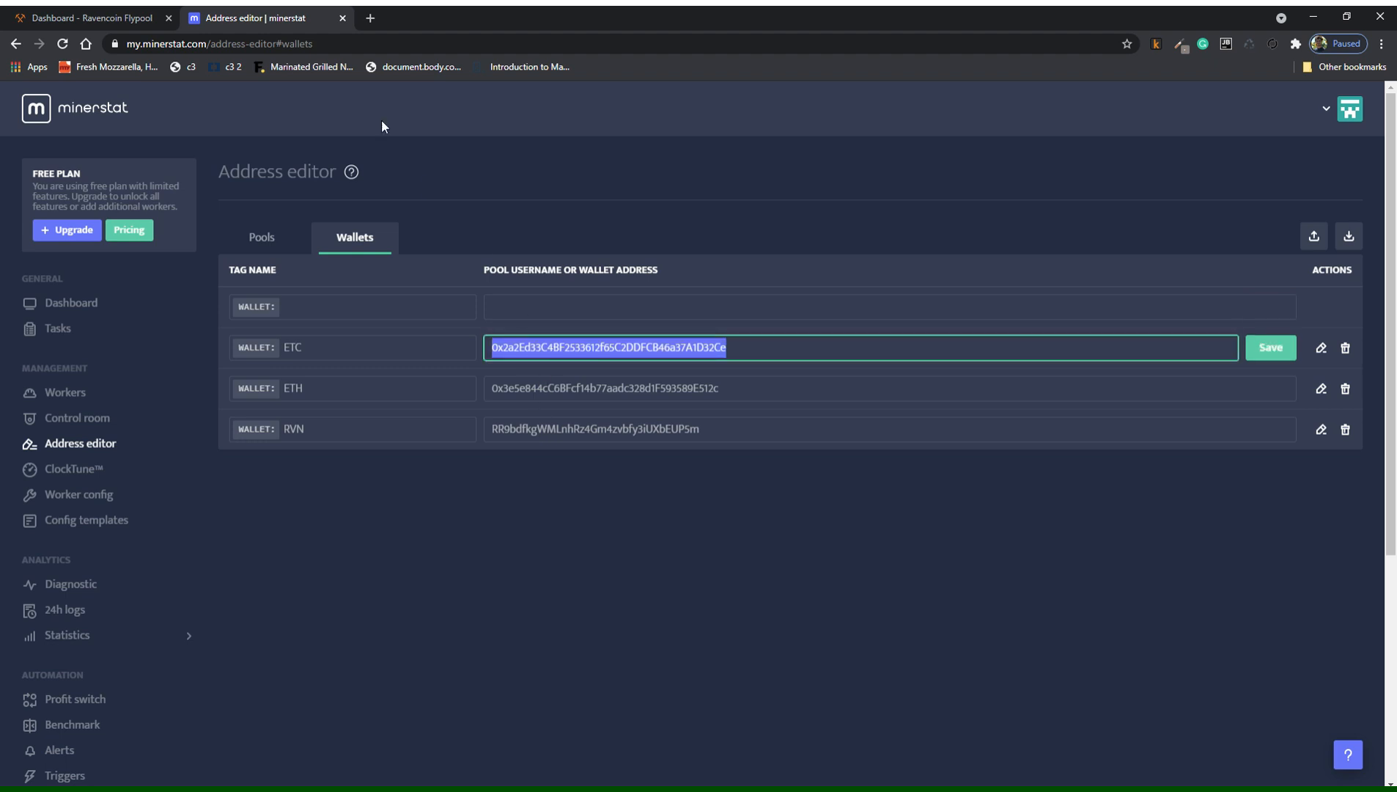
Look up the pasted ETC wallet address on Ethermine's Ethereum Classic pool.
click(103, 17)
click(296, 103)
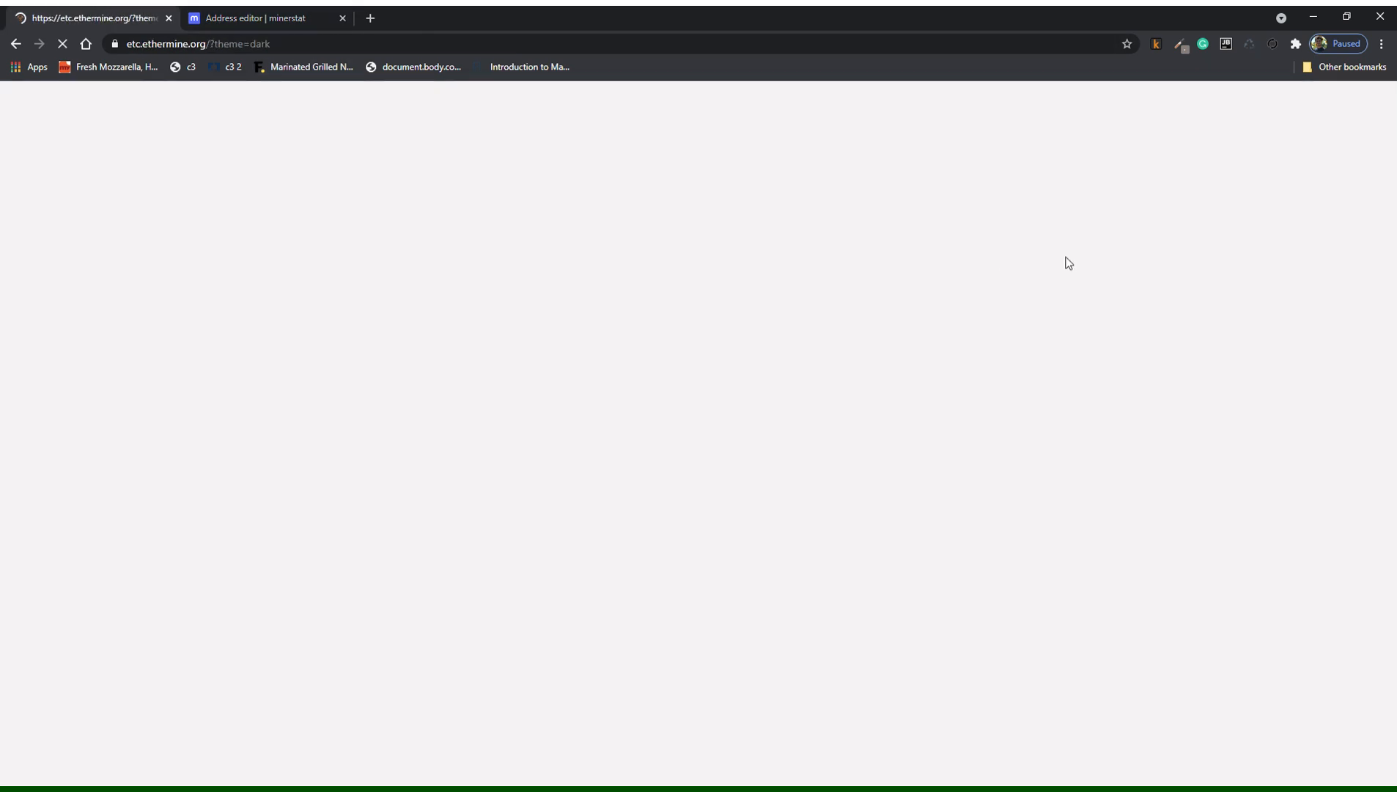
click(1063, 139)
key(ctrl+v)
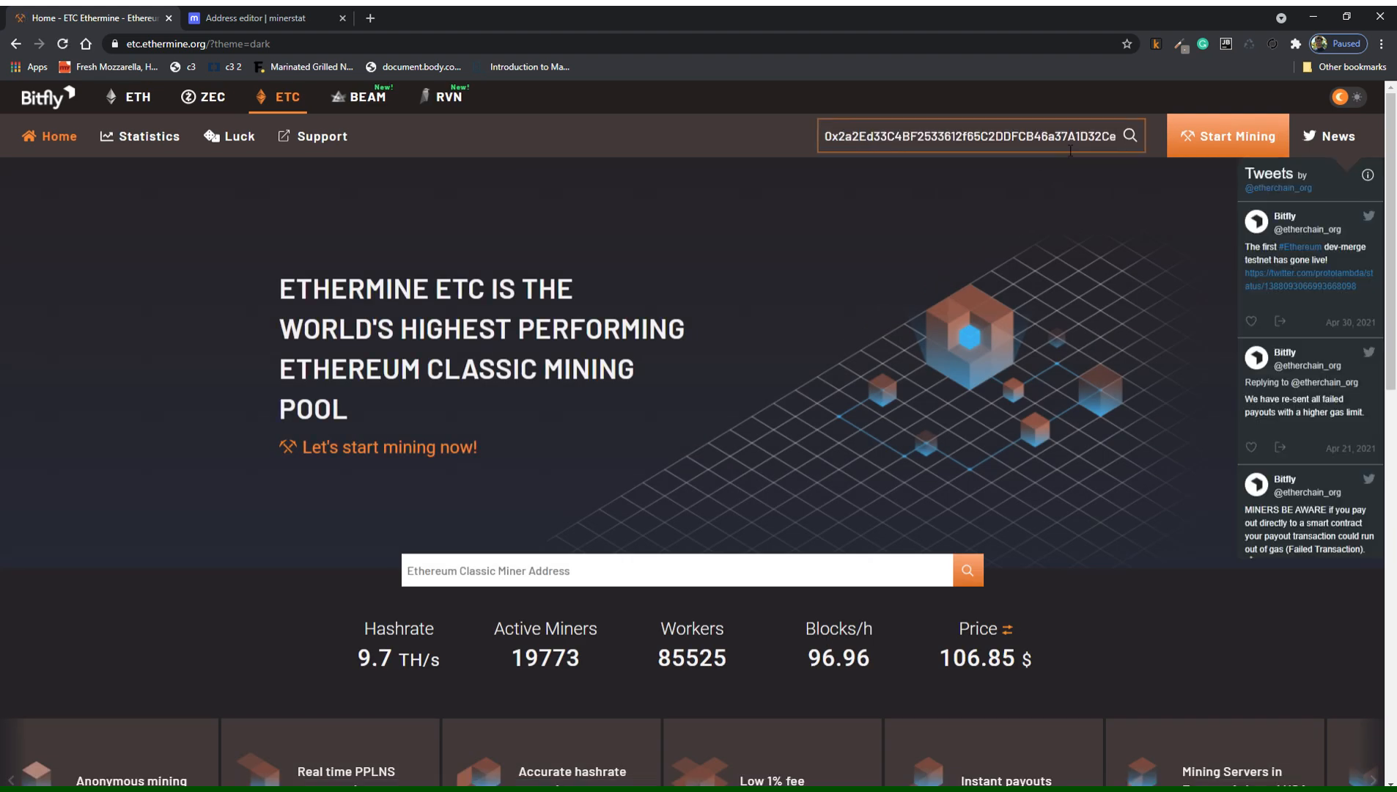
key(Return)
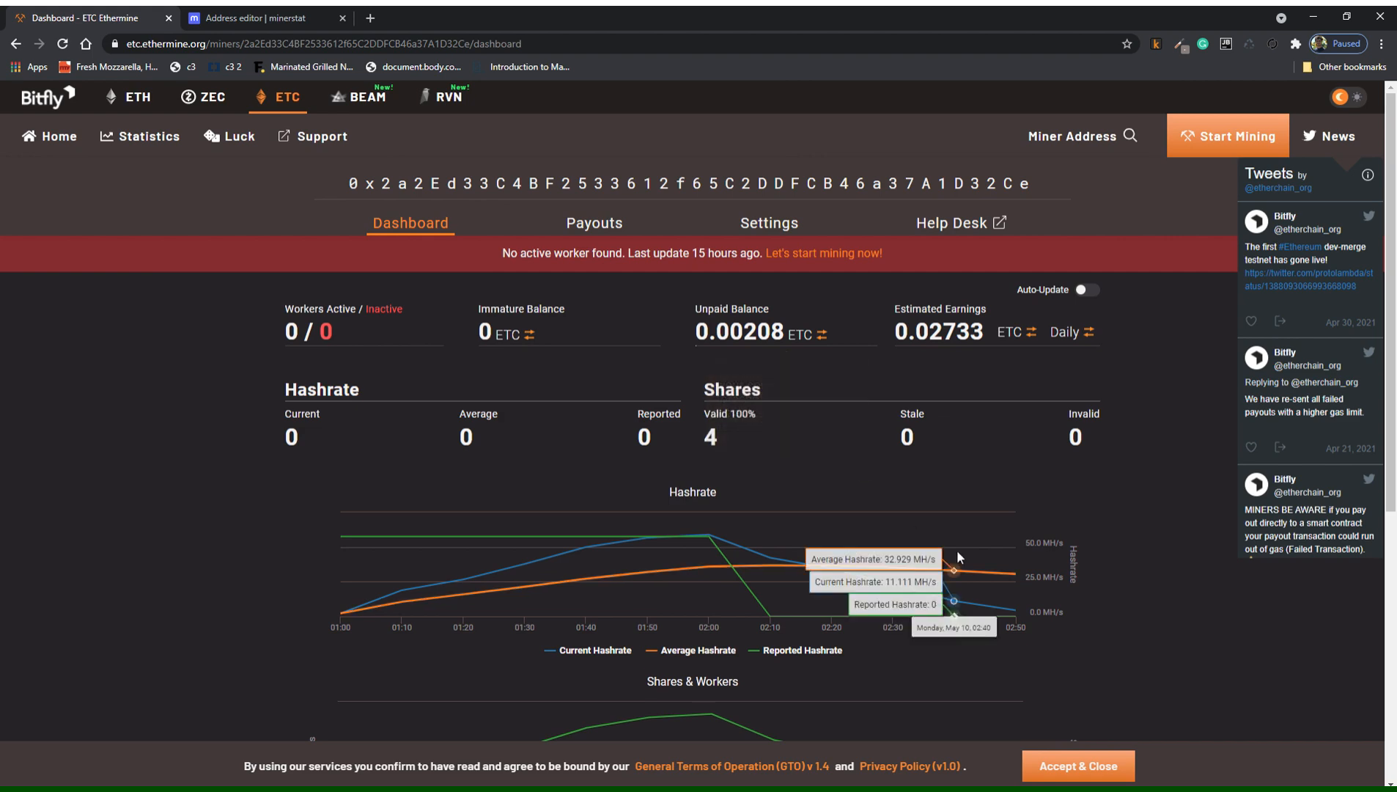
scroll(1107, 564, down, 5)
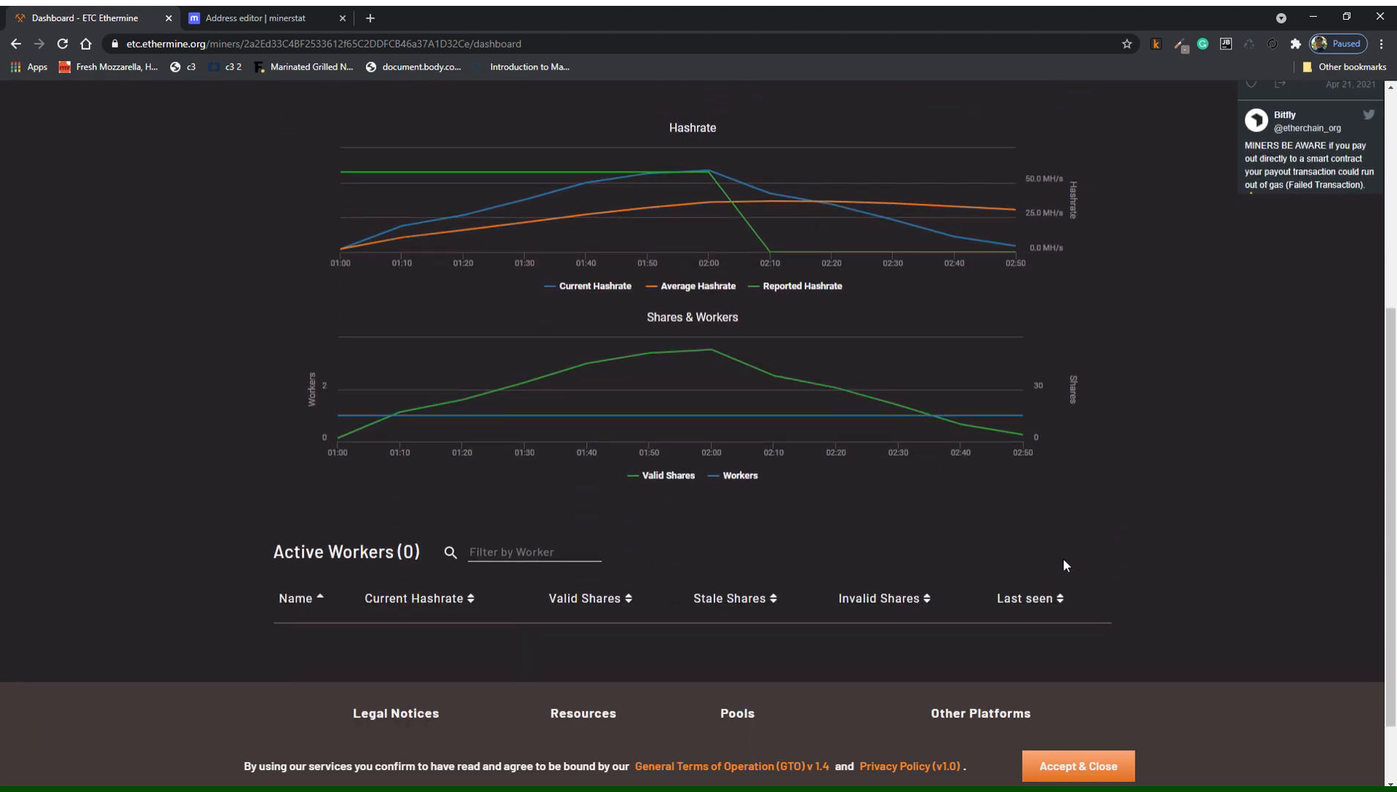
scroll(1063, 558, down, 1)
scroll(1063, 557, up, 5)
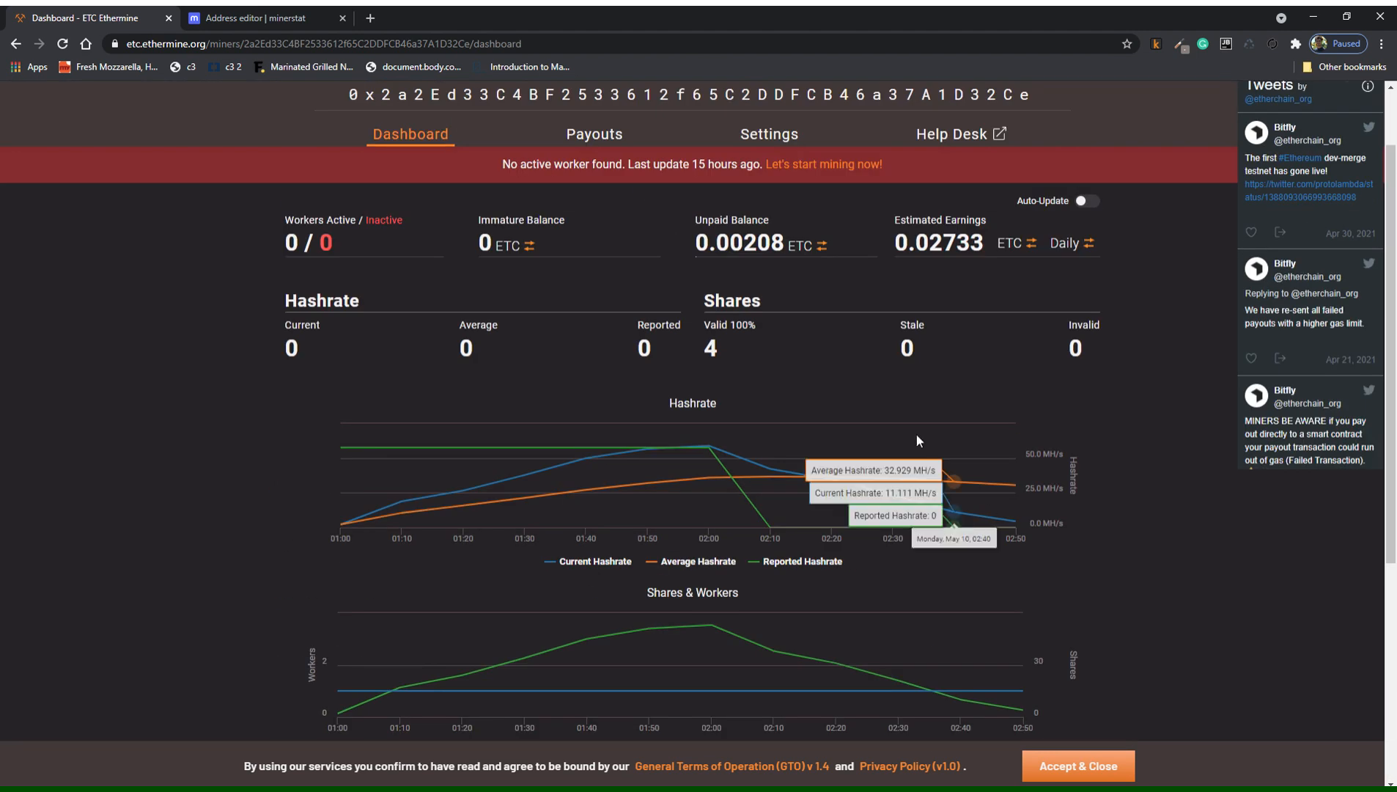
Switch the ETC dashboard balances to USD: 0.22 unpaid, 2.92 estimated daily.
mouse_move(779, 253)
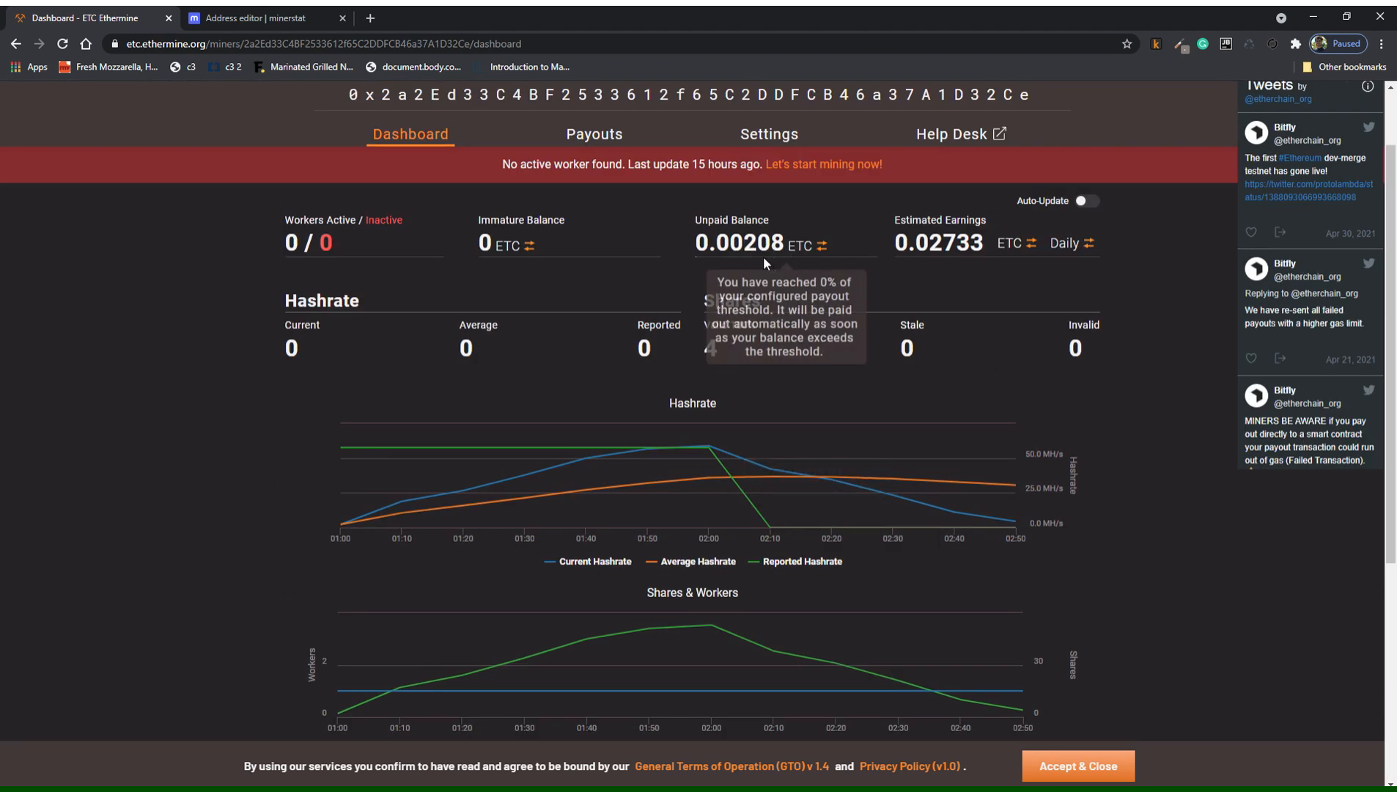
click(825, 248)
click(825, 247)
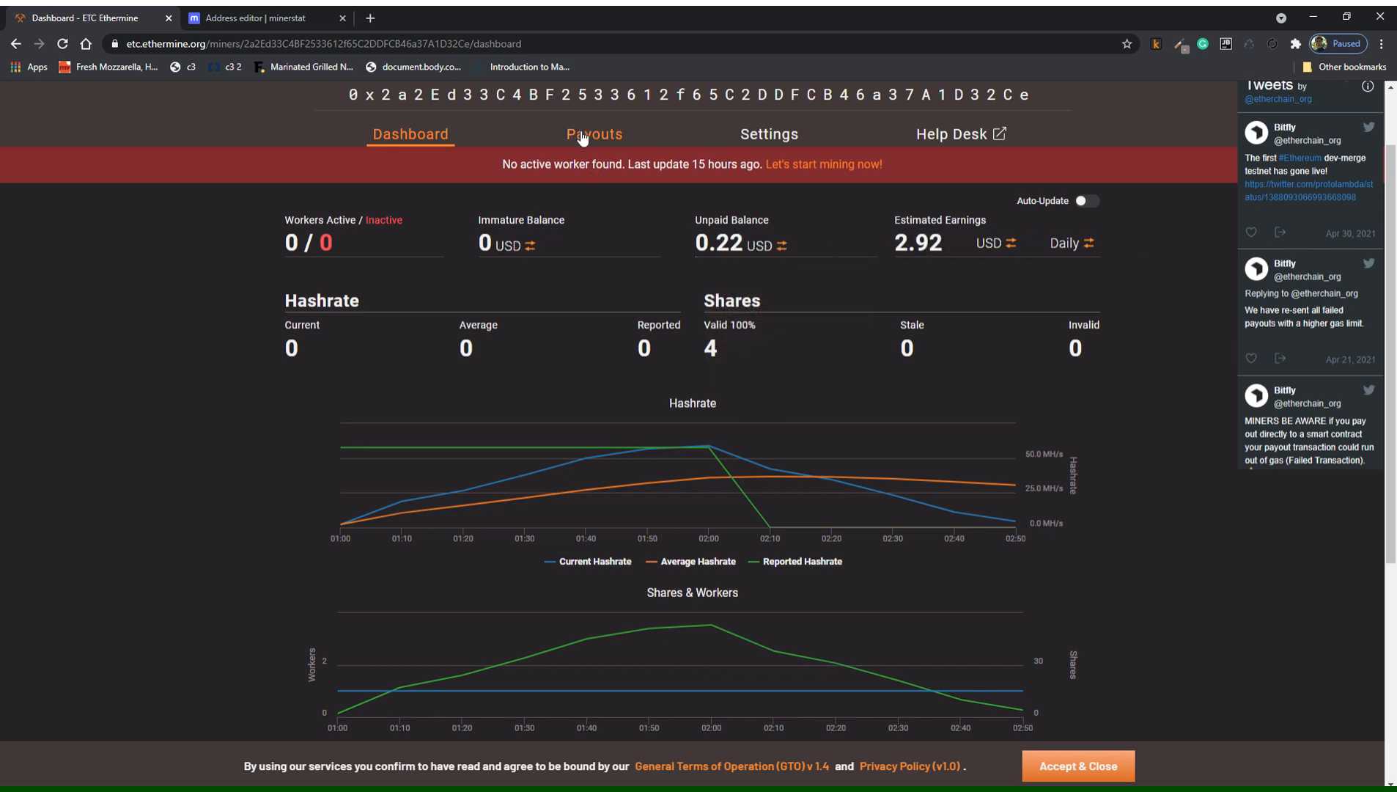
scroll(740, 182, up, 1)
click(138, 96)
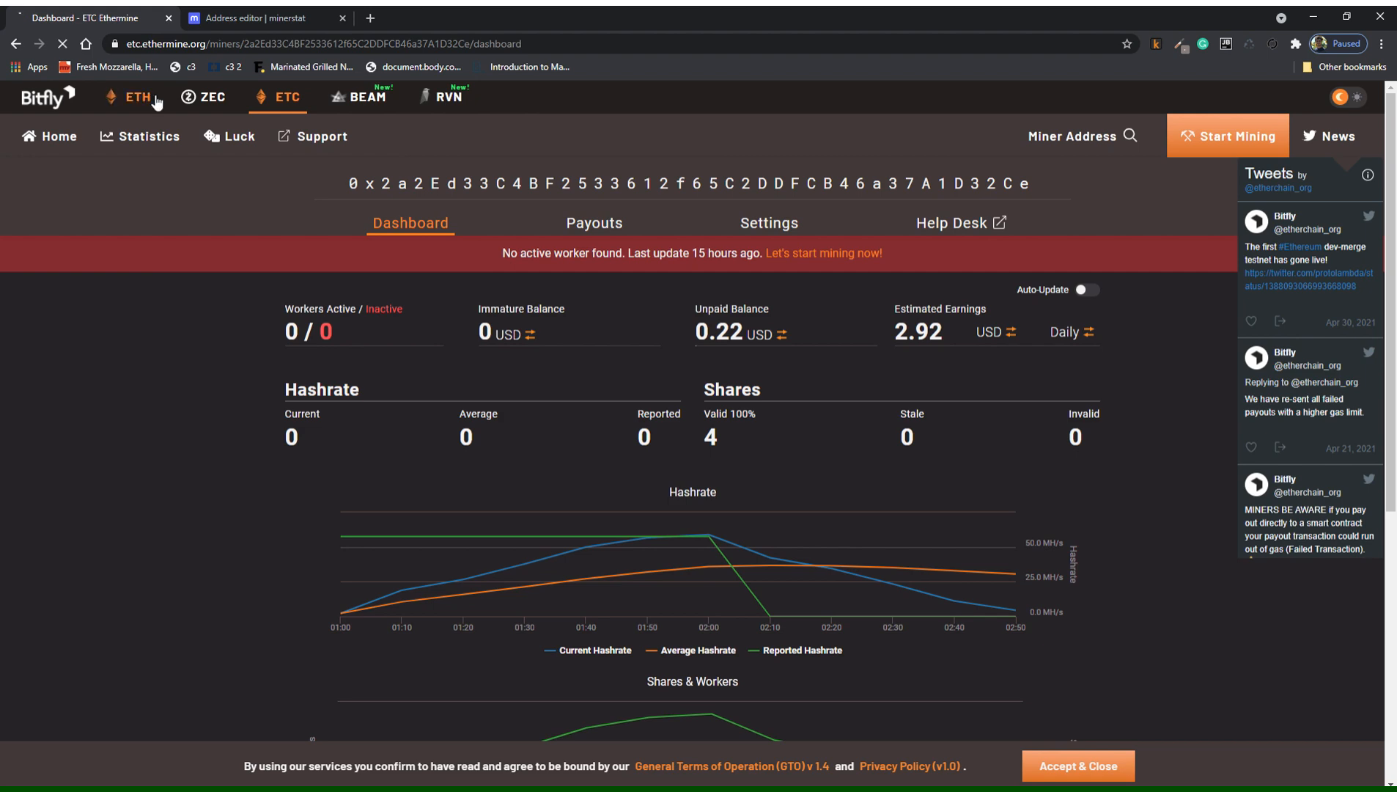
Load the ETH miner dashboard for the saved address and view its payouts.
click(646, 584)
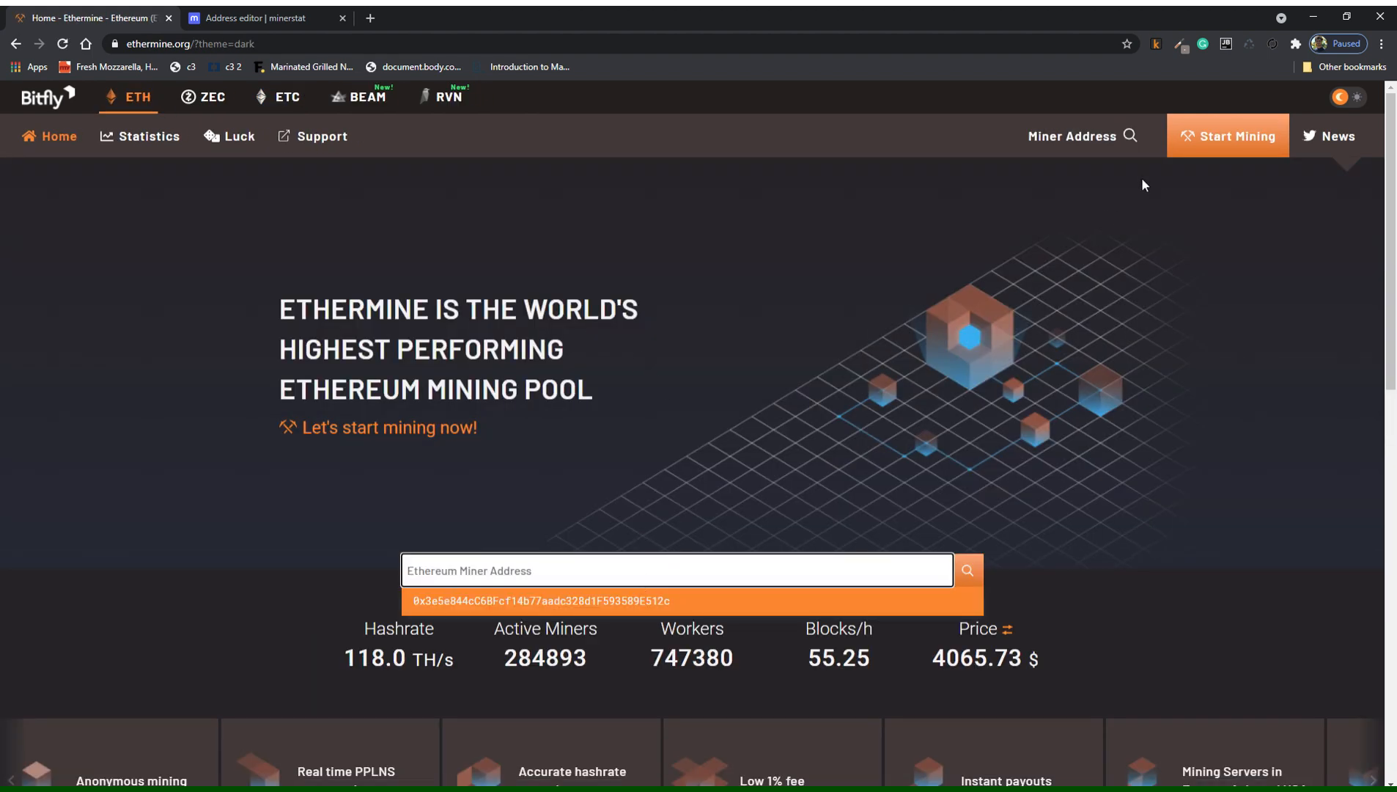
click(1072, 136)
click(990, 176)
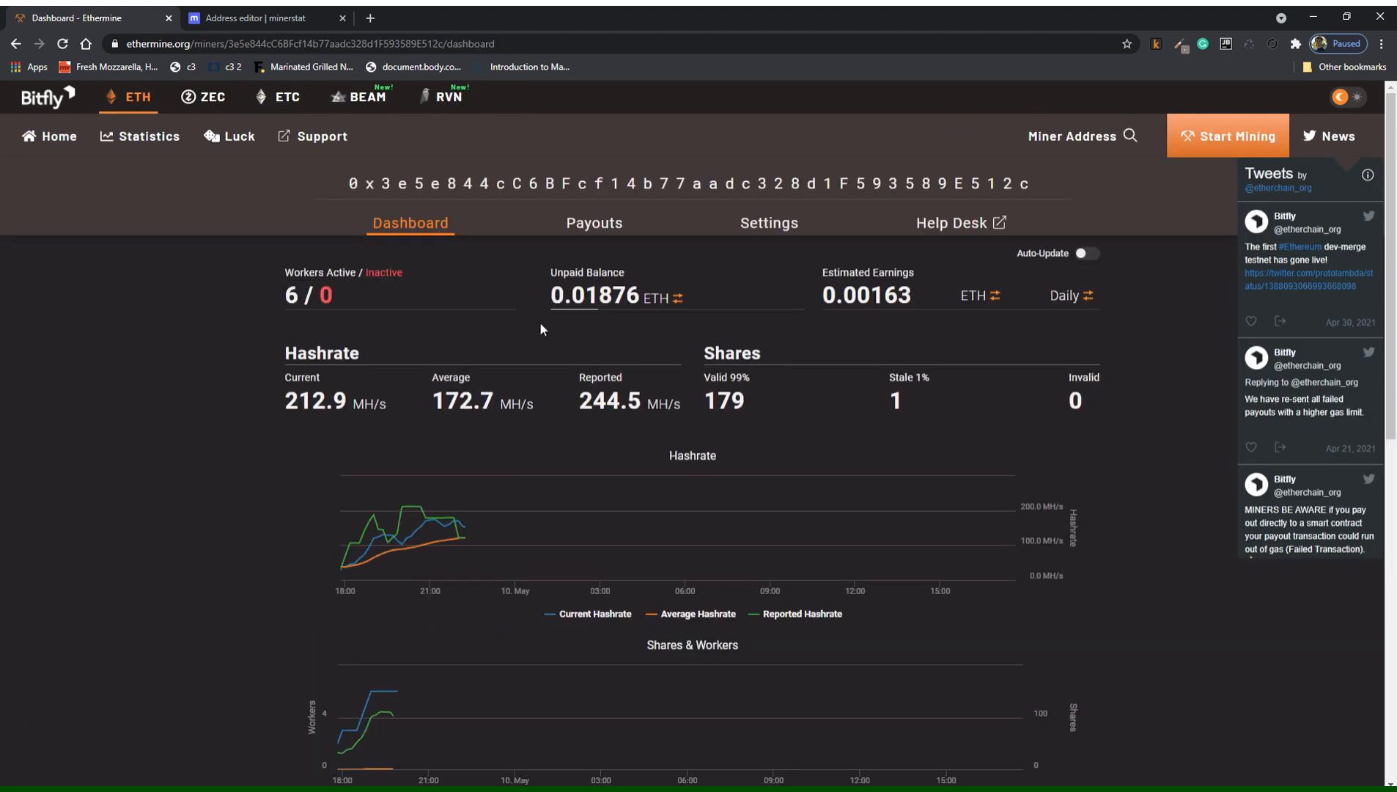
click(611, 226)
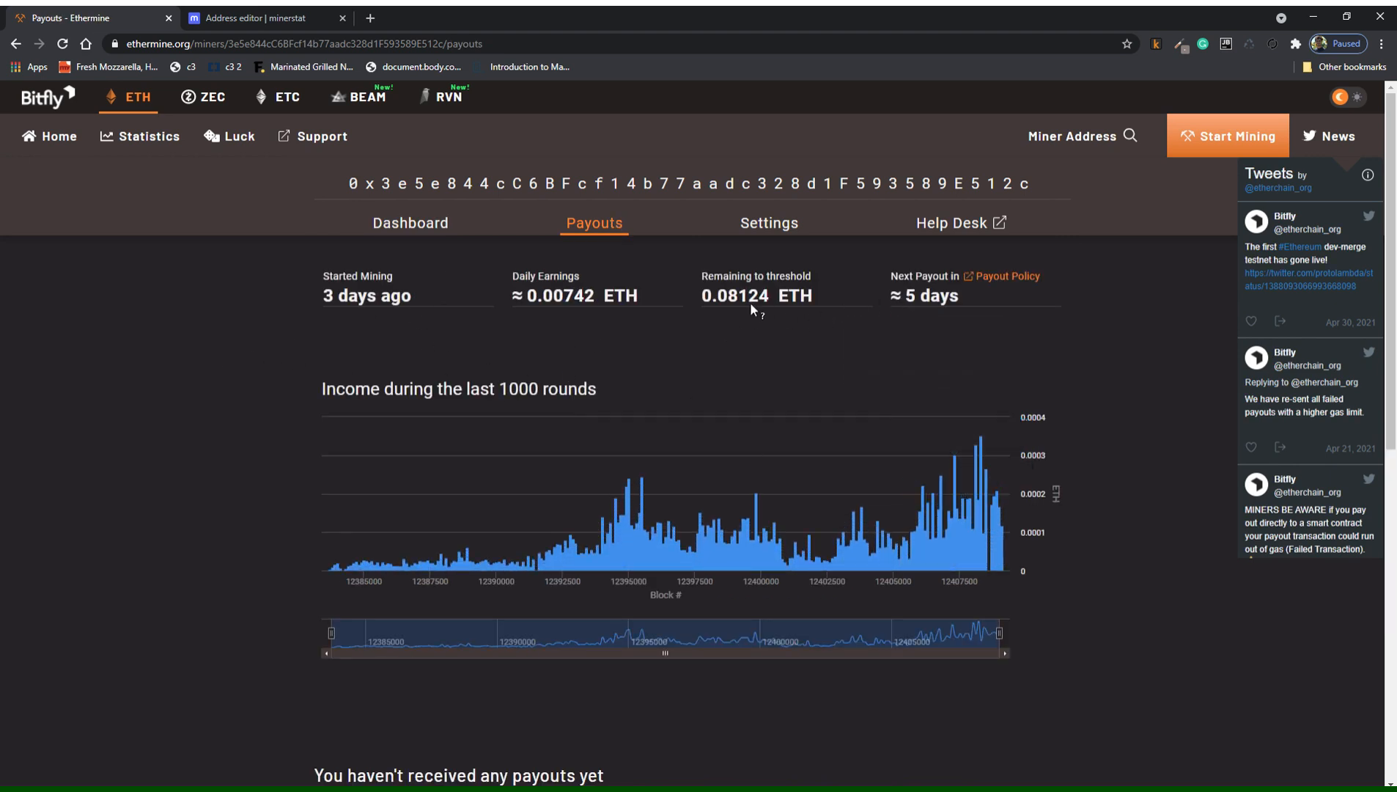
Show the ETH balance and earnings in USD, then return to minerstat's wallet list.
click(432, 223)
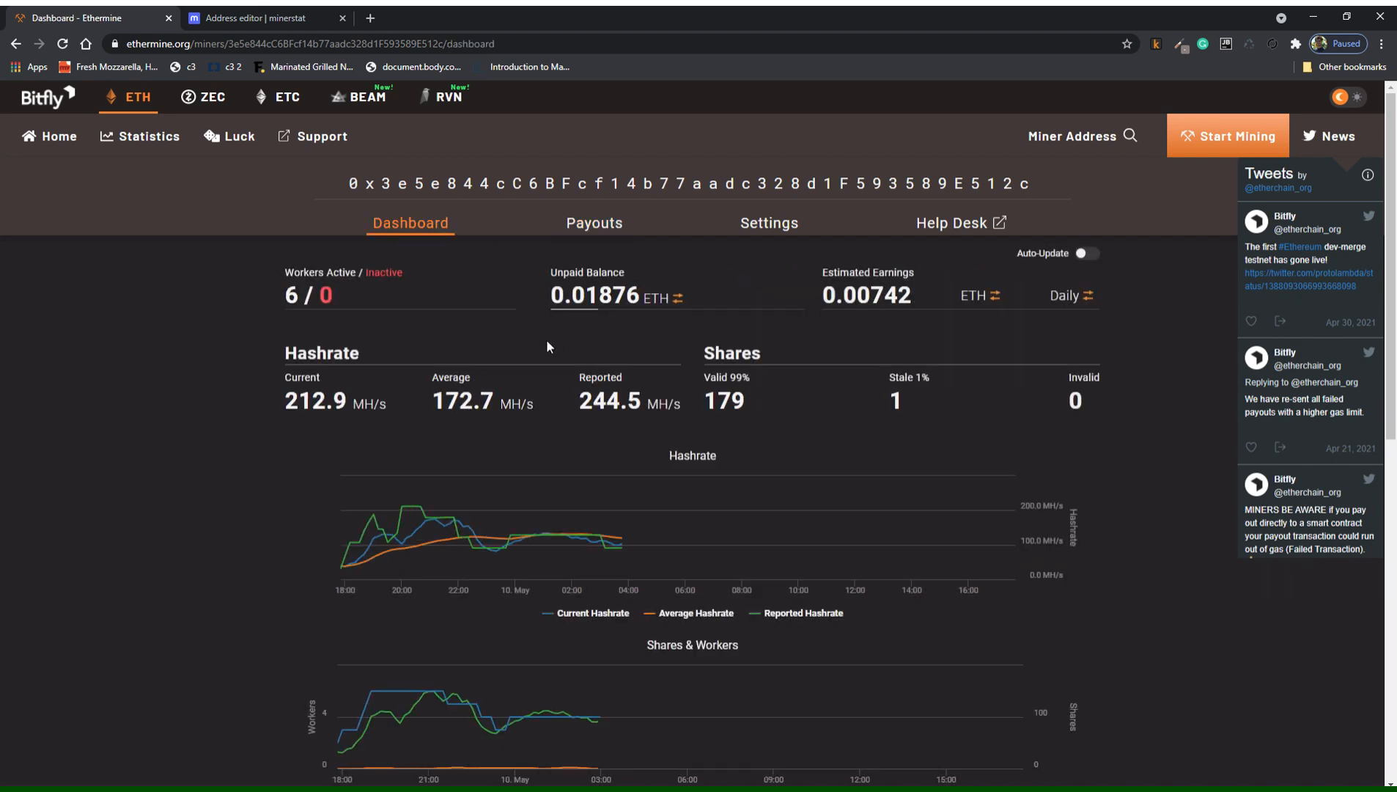
click(676, 301)
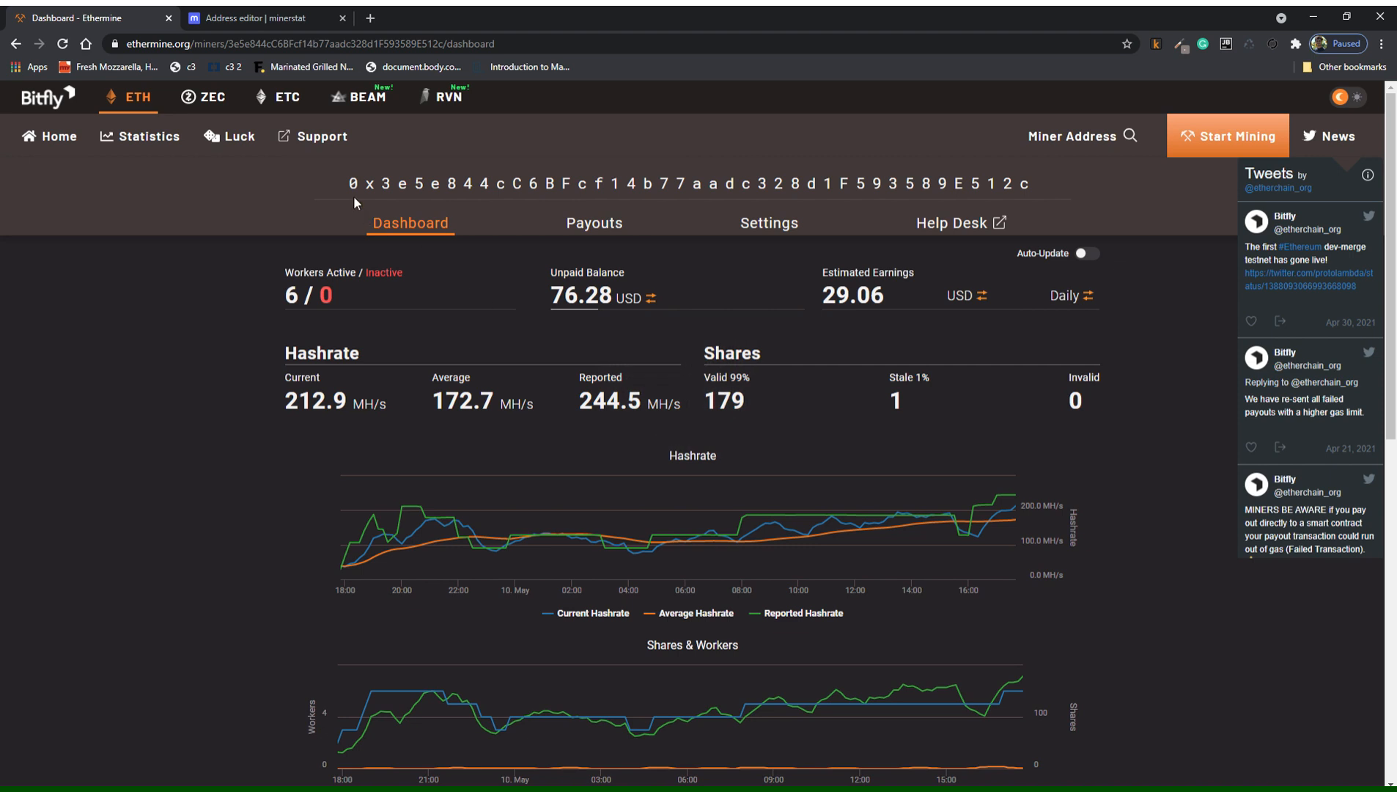
click(255, 17)
click(340, 468)
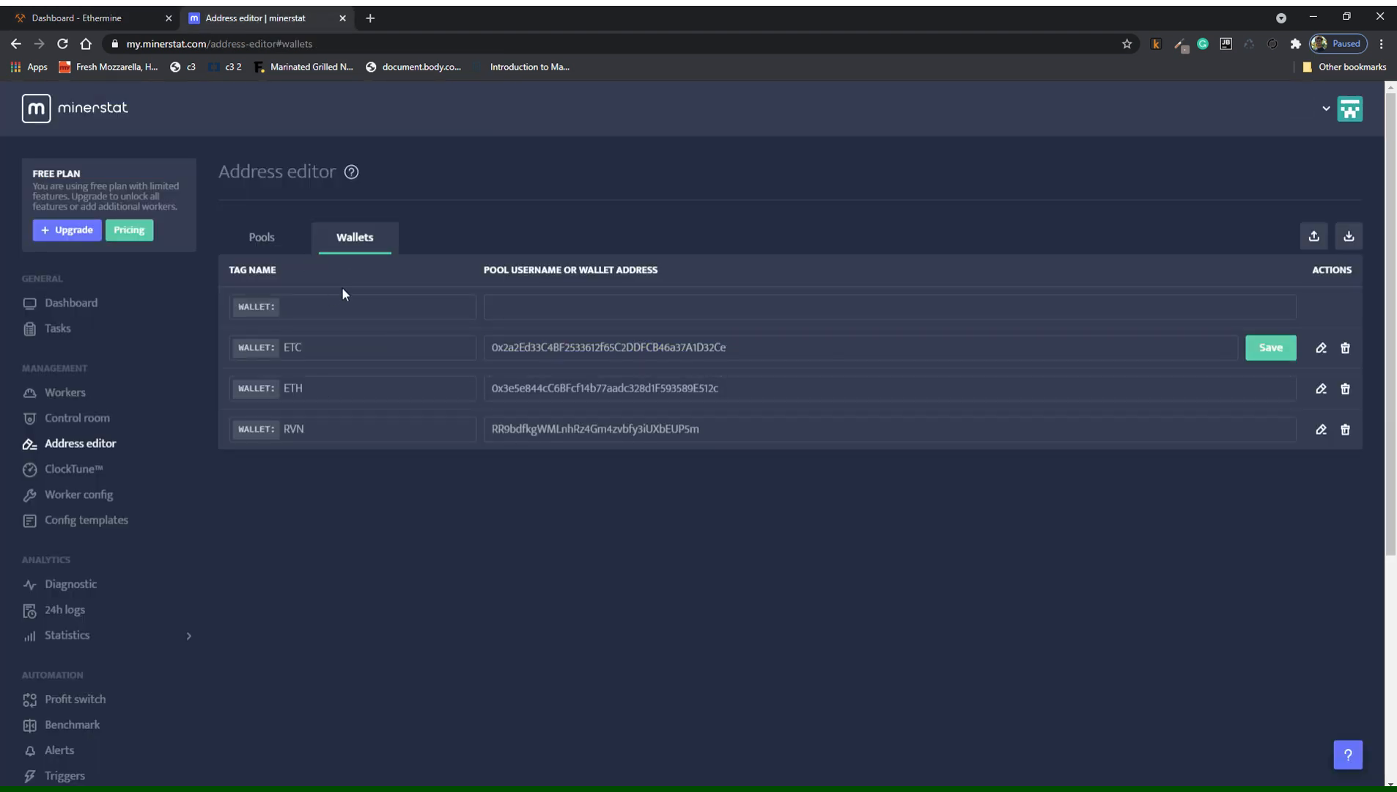
Open the worker's Worker config page and scroll to Profit switch Enabled and the PHOENIX-ETH default client.
click(110, 496)
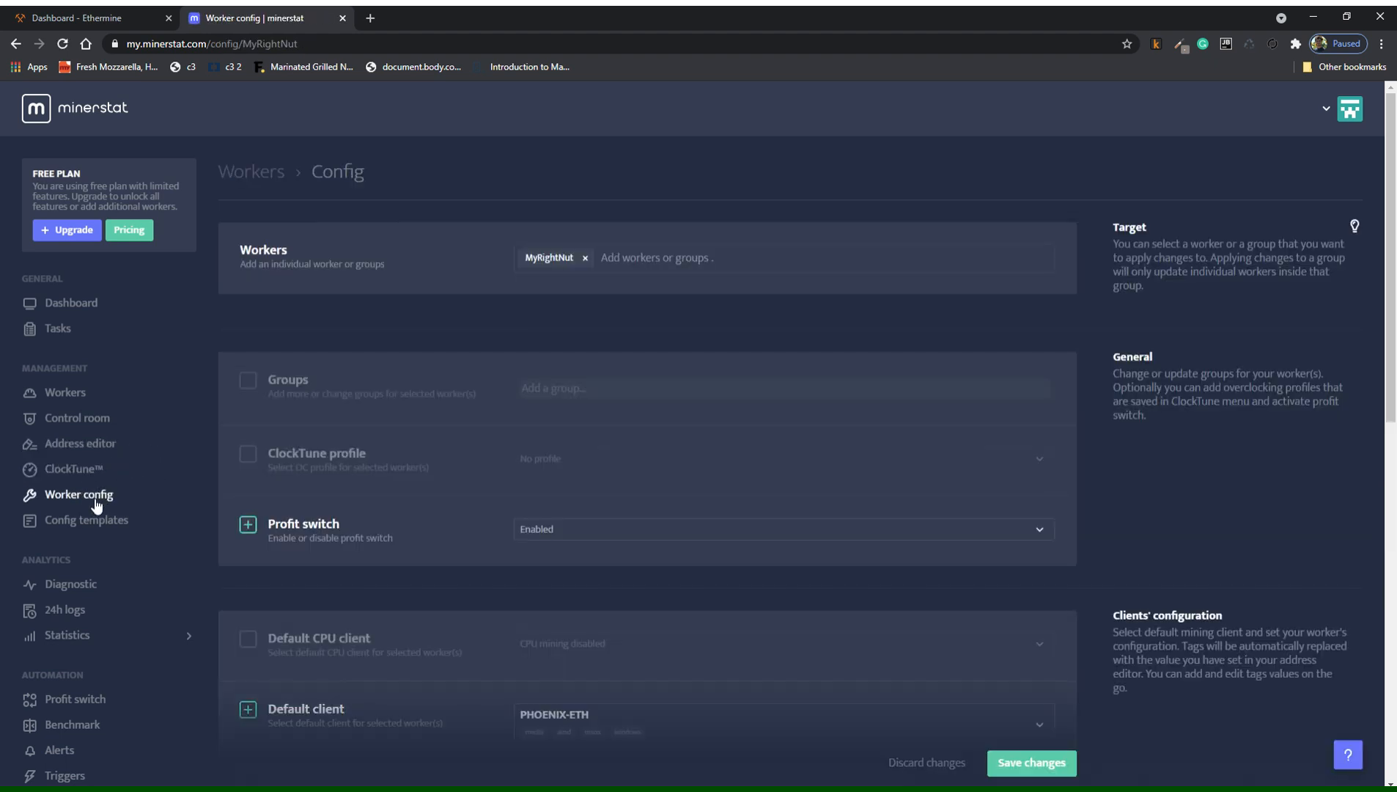
scroll(176, 476, down, 1)
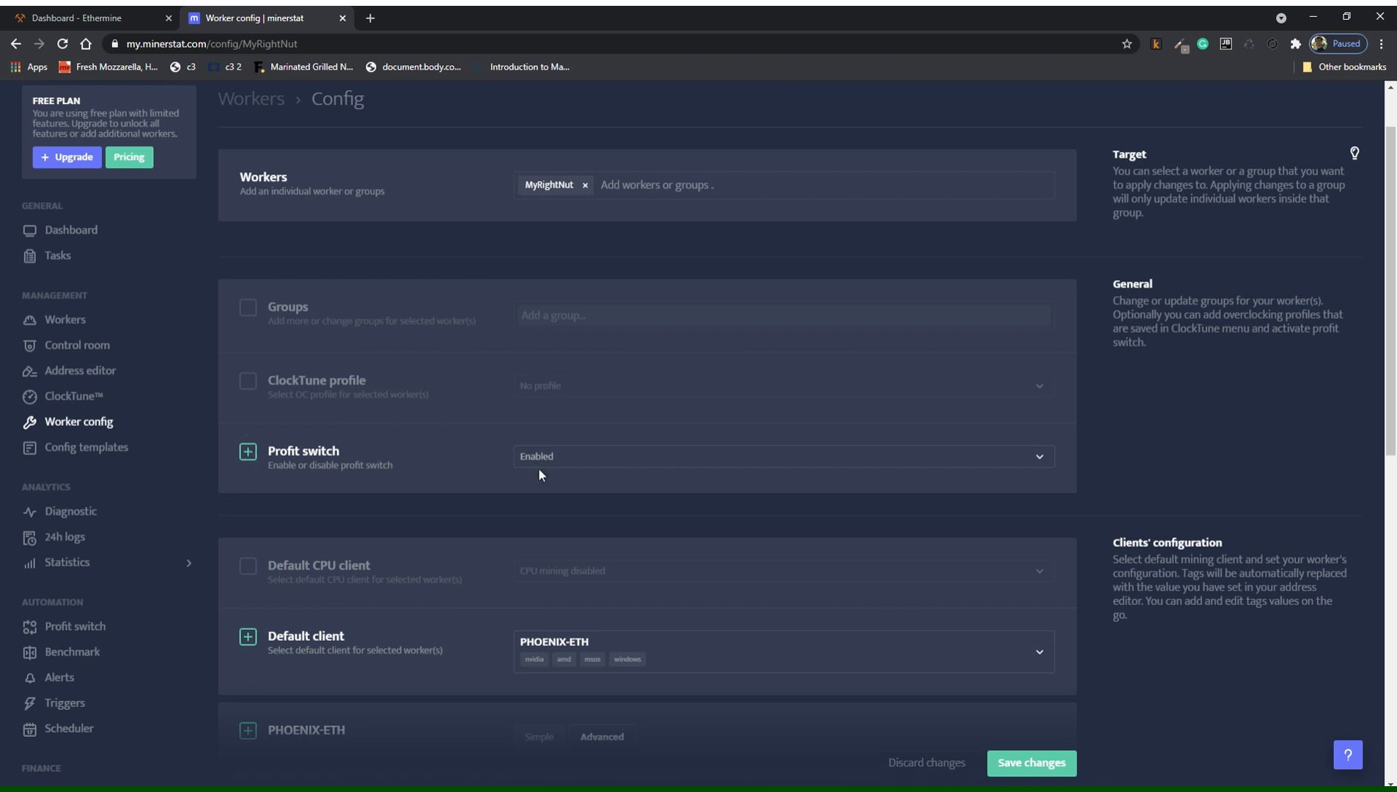
scroll(540, 469, down, 2)
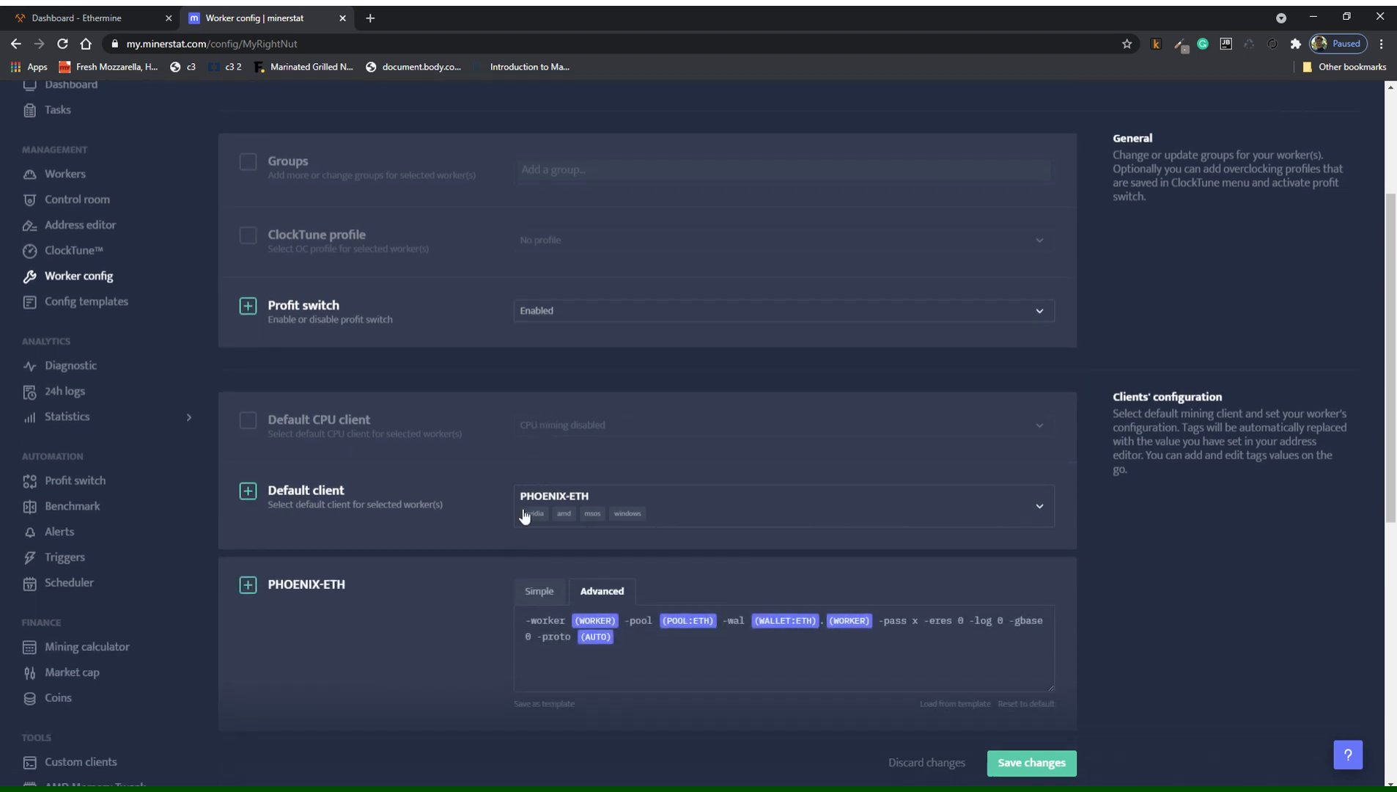
Filter the Default client list by 'ETH', then close it with PHOENIX-ETH unchanged.
click(851, 519)
scroll(717, 491, down, 2)
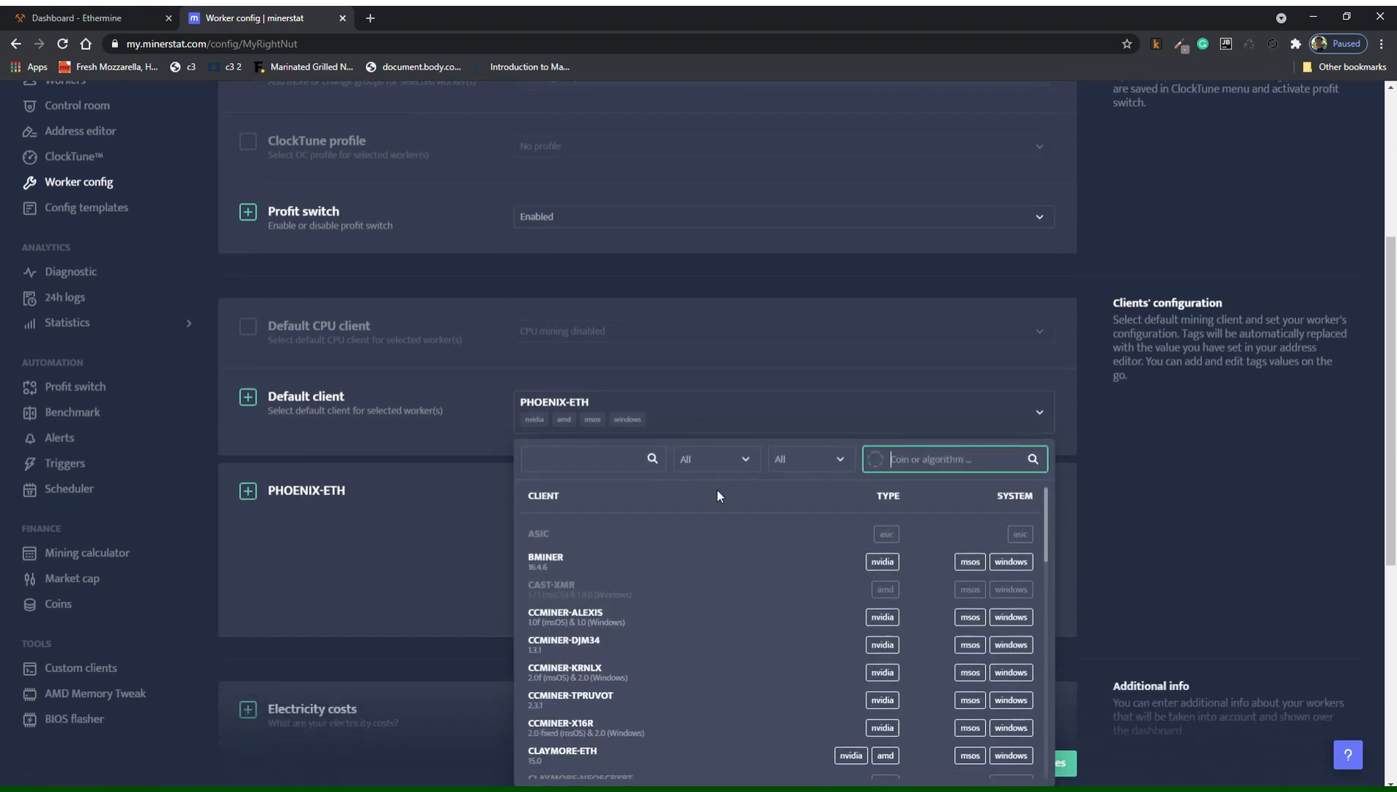
scroll(667, 550, down, 1)
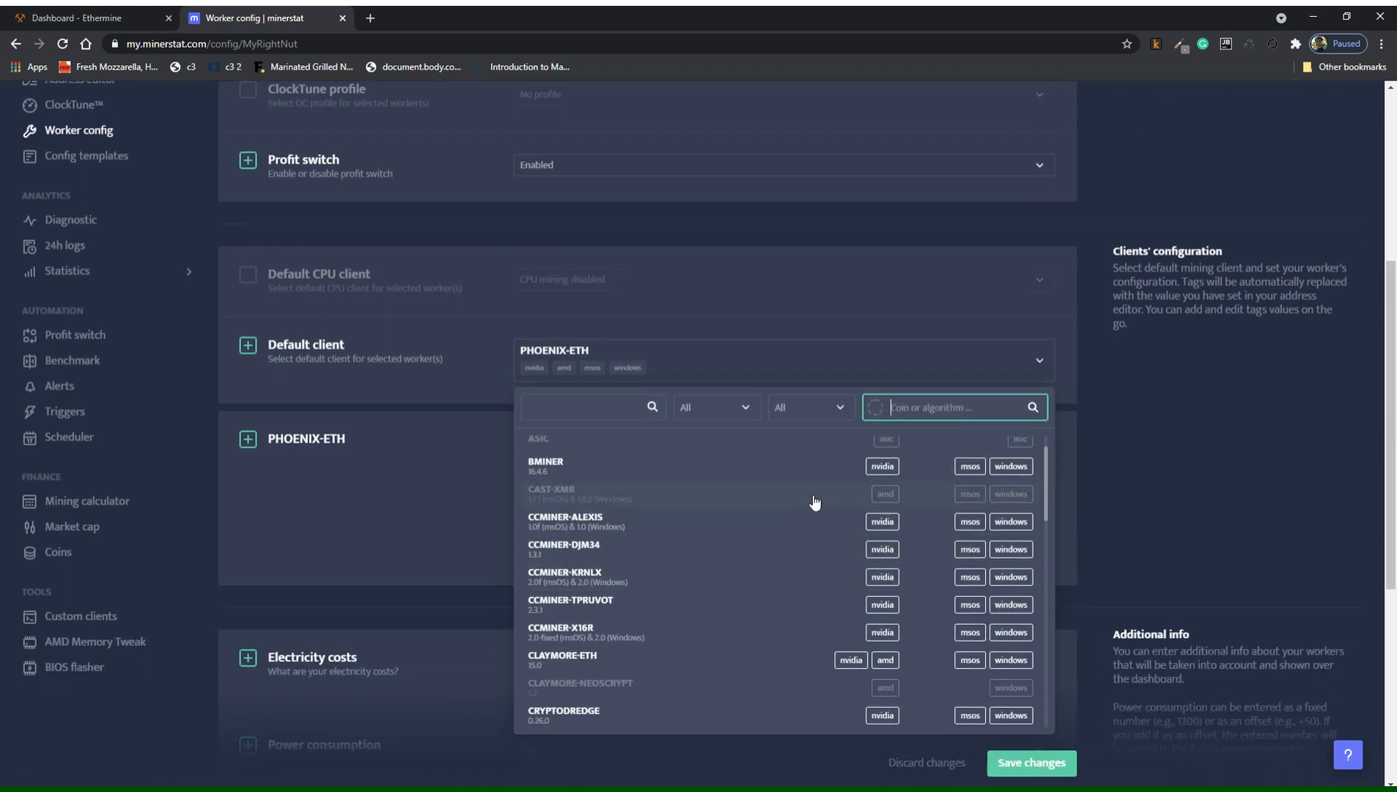
text(ETH)
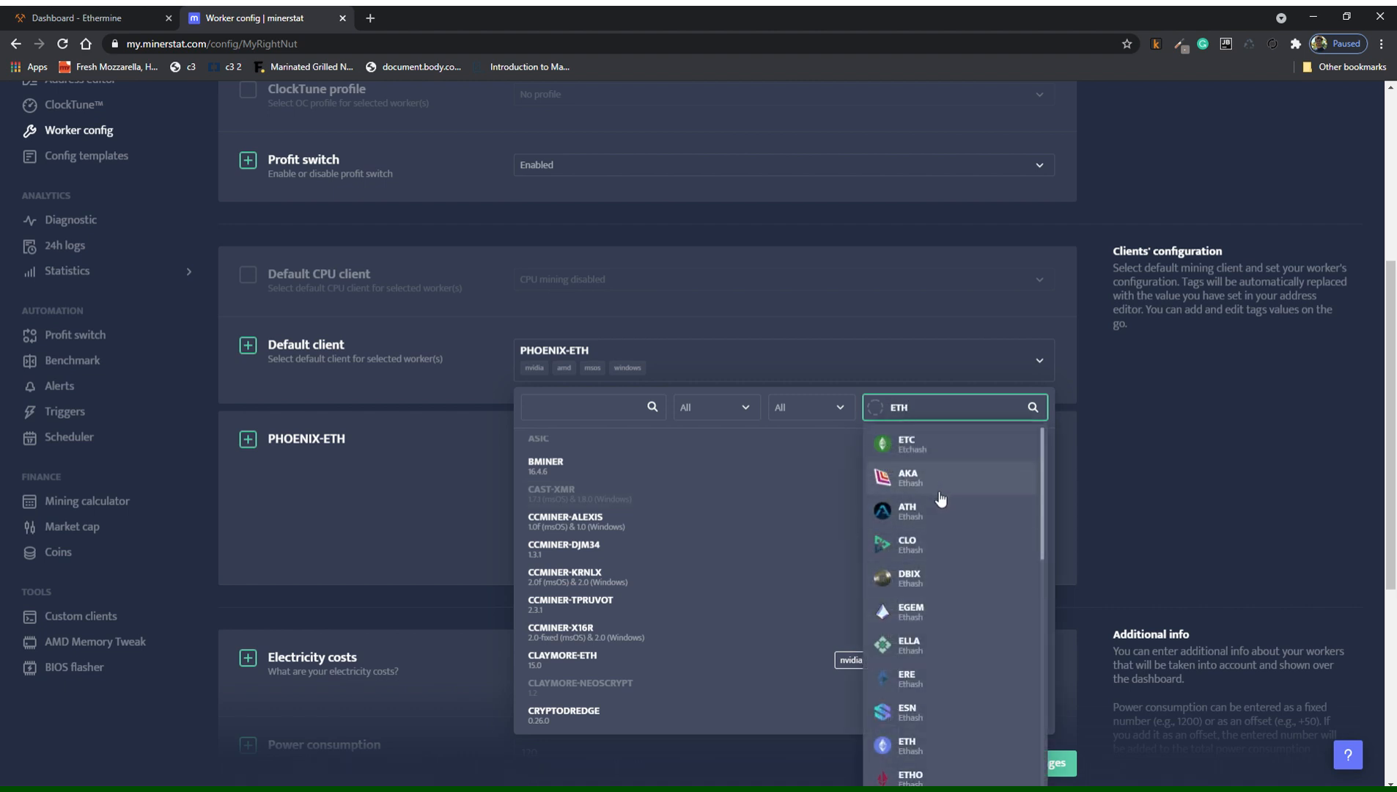
scroll(938, 544, down, 1)
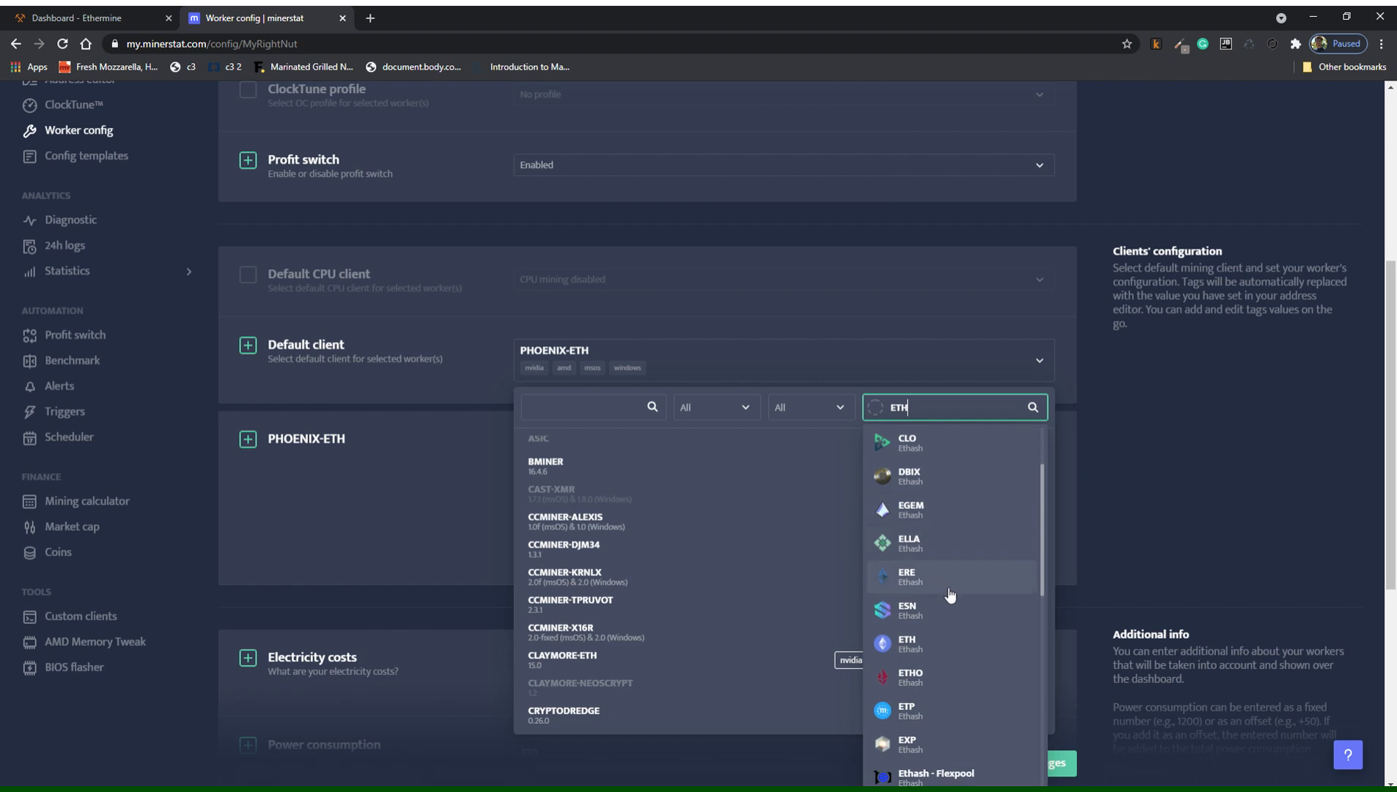
click(940, 682)
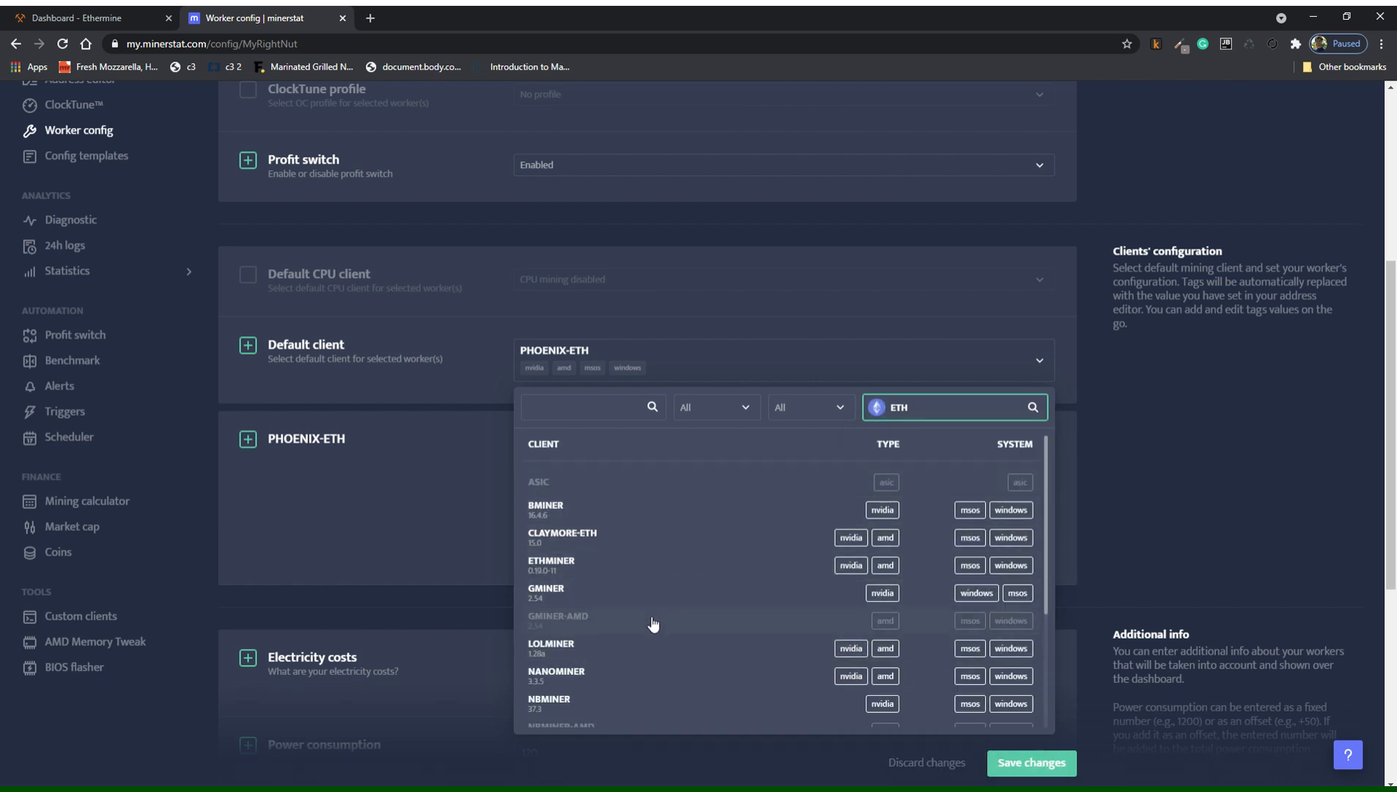
scroll(654, 625, down, 3)
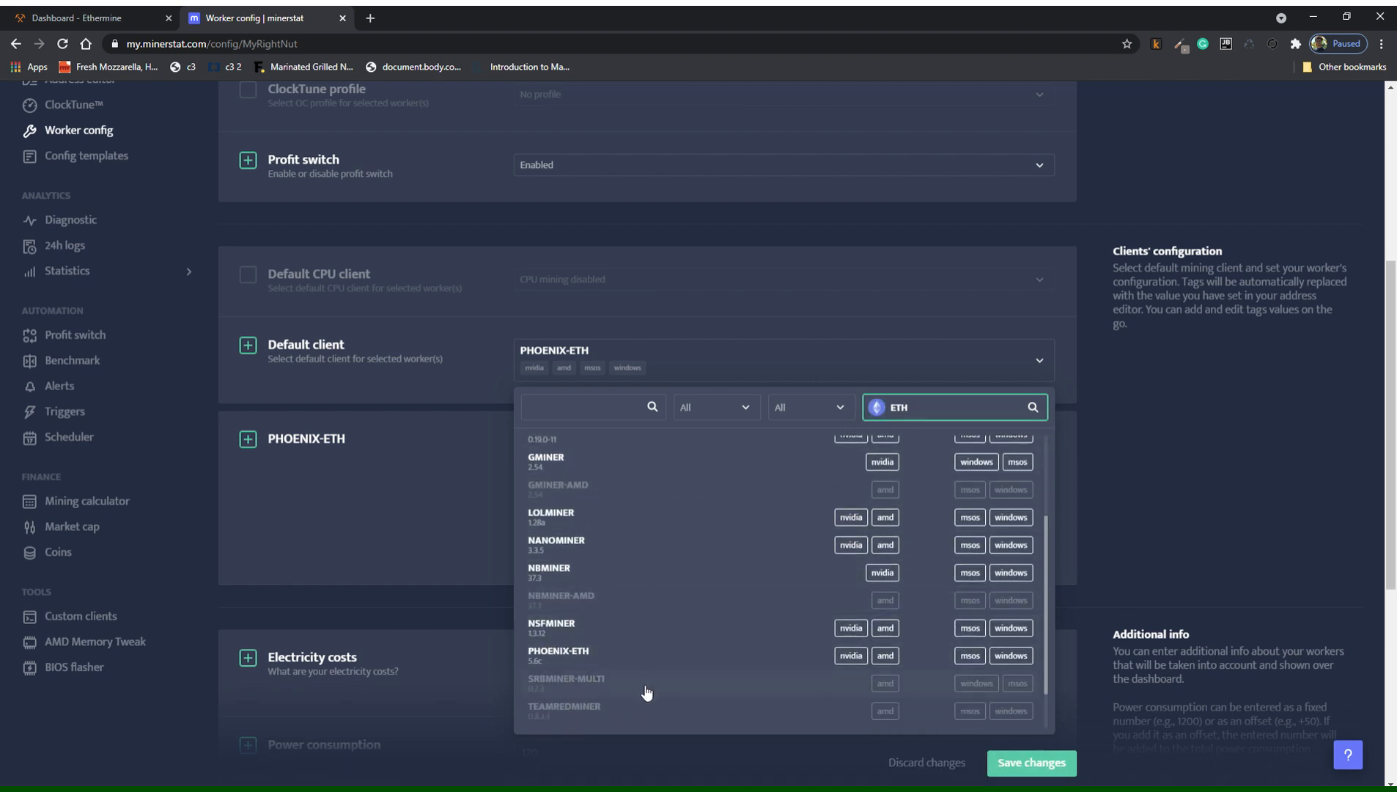
click(385, 516)
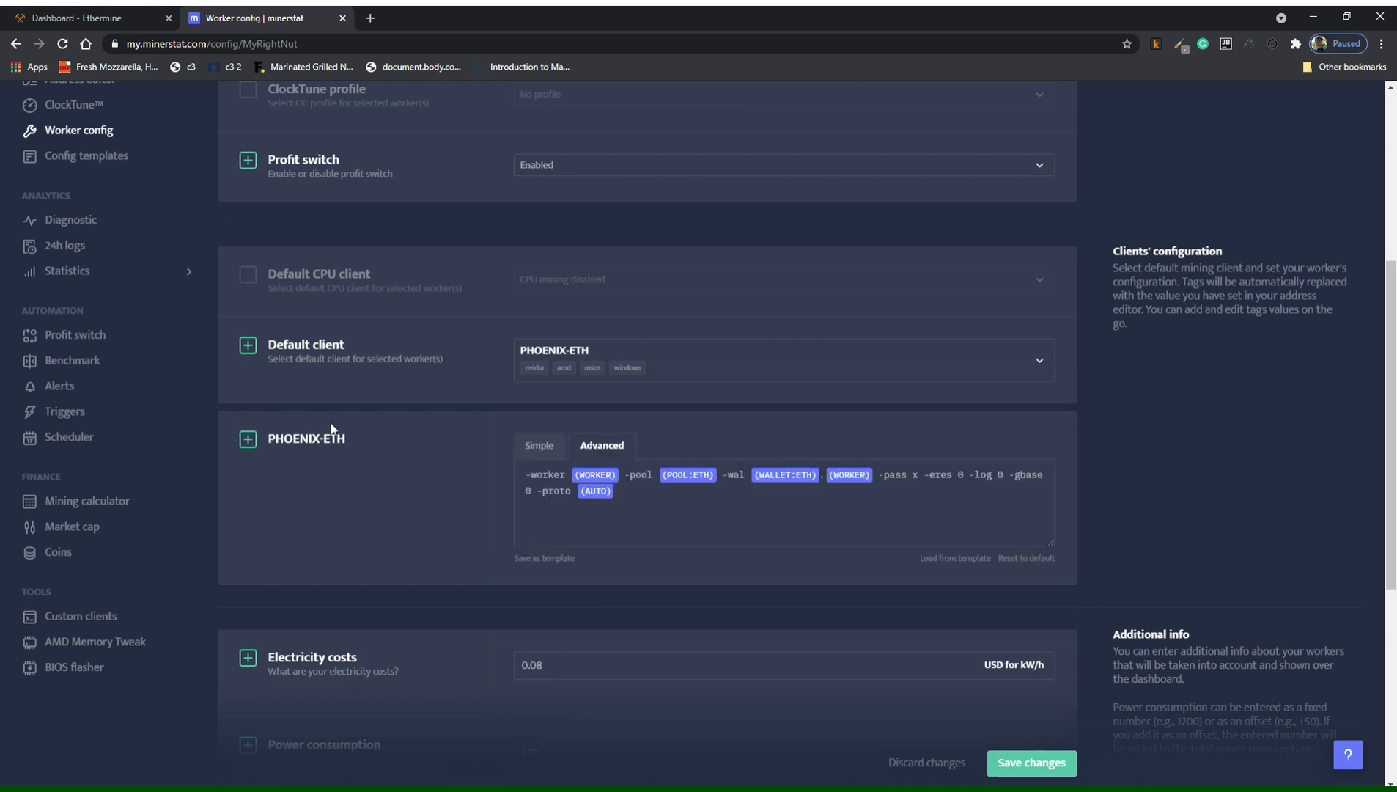
Switch to Simple view and confirm the ETH coin, us1.ethermine.org:14444 pool and ETH wallet.
click(544, 447)
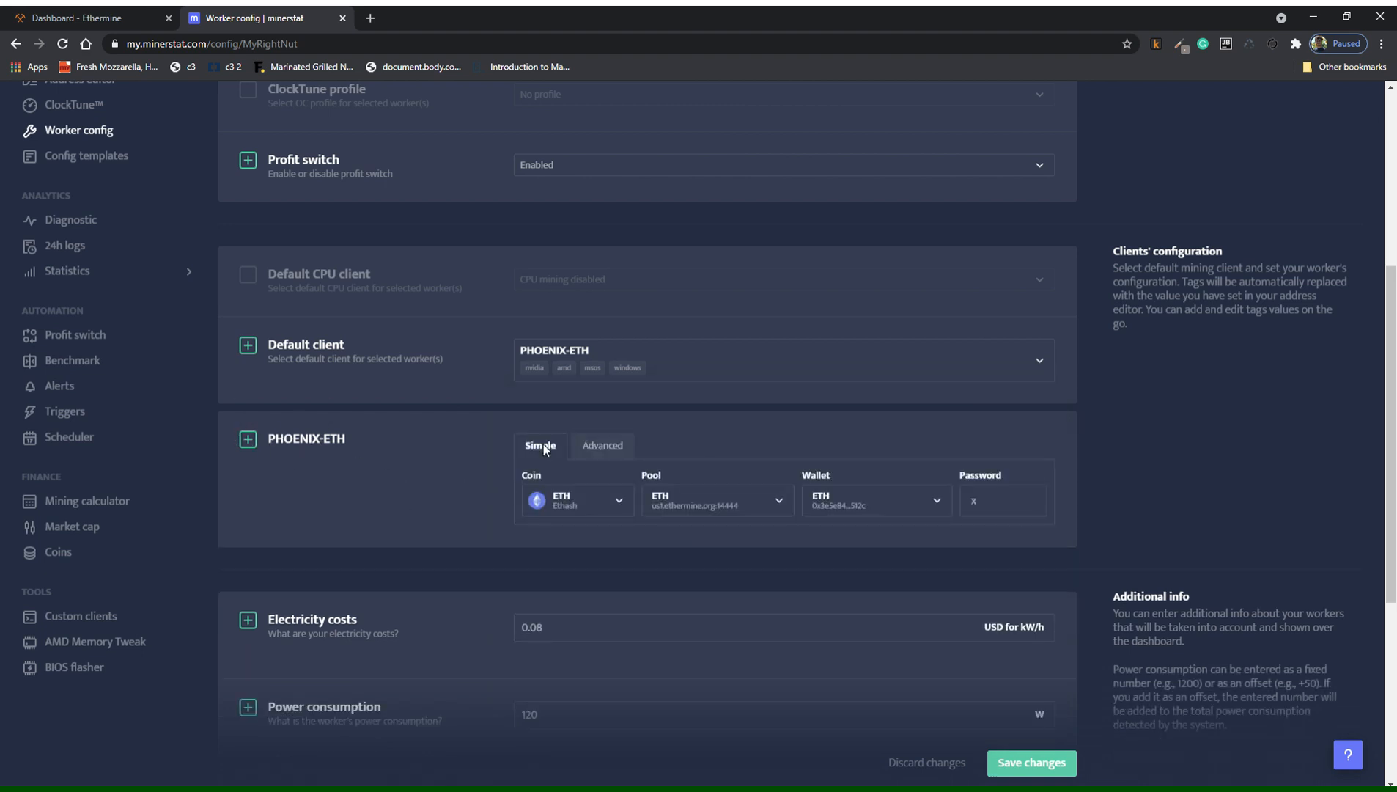
click(587, 510)
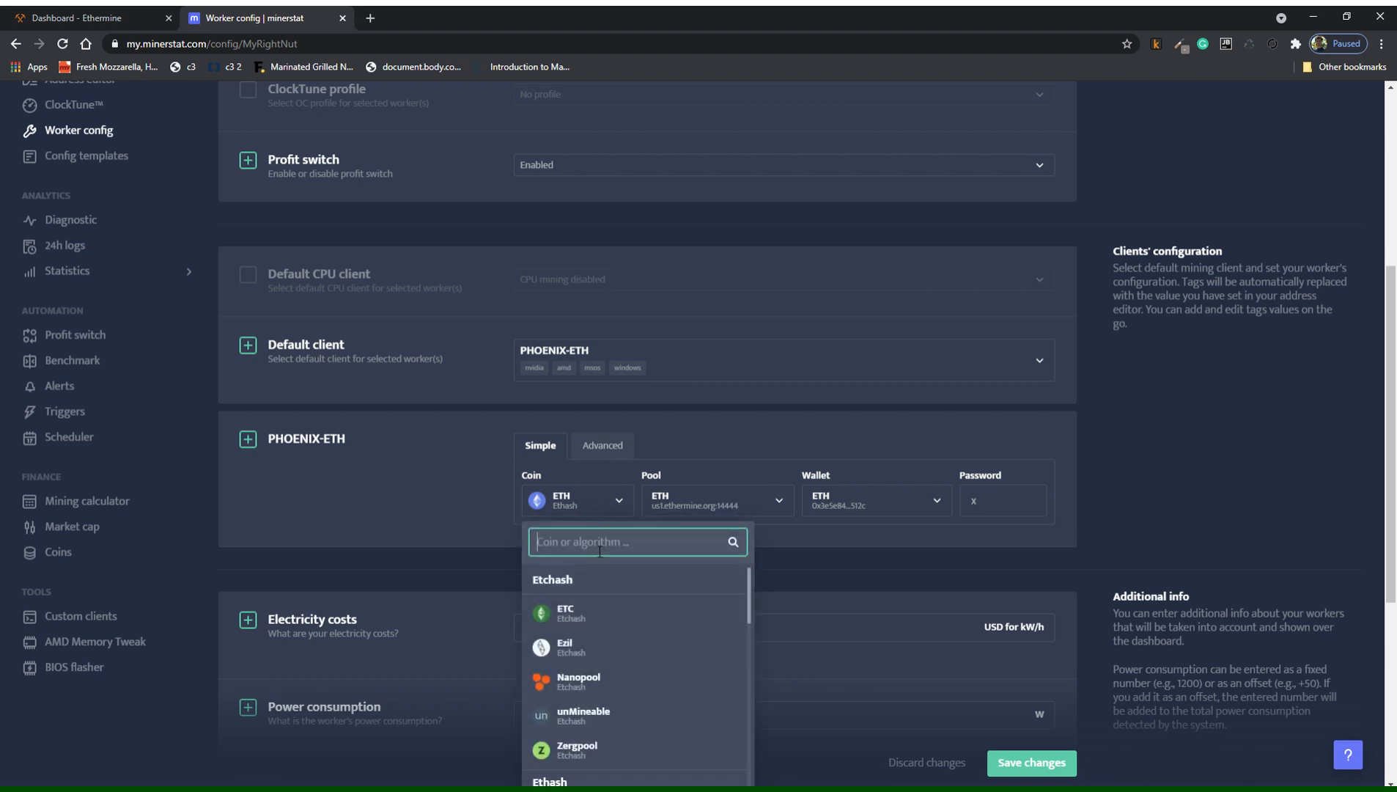
click(587, 506)
click(693, 511)
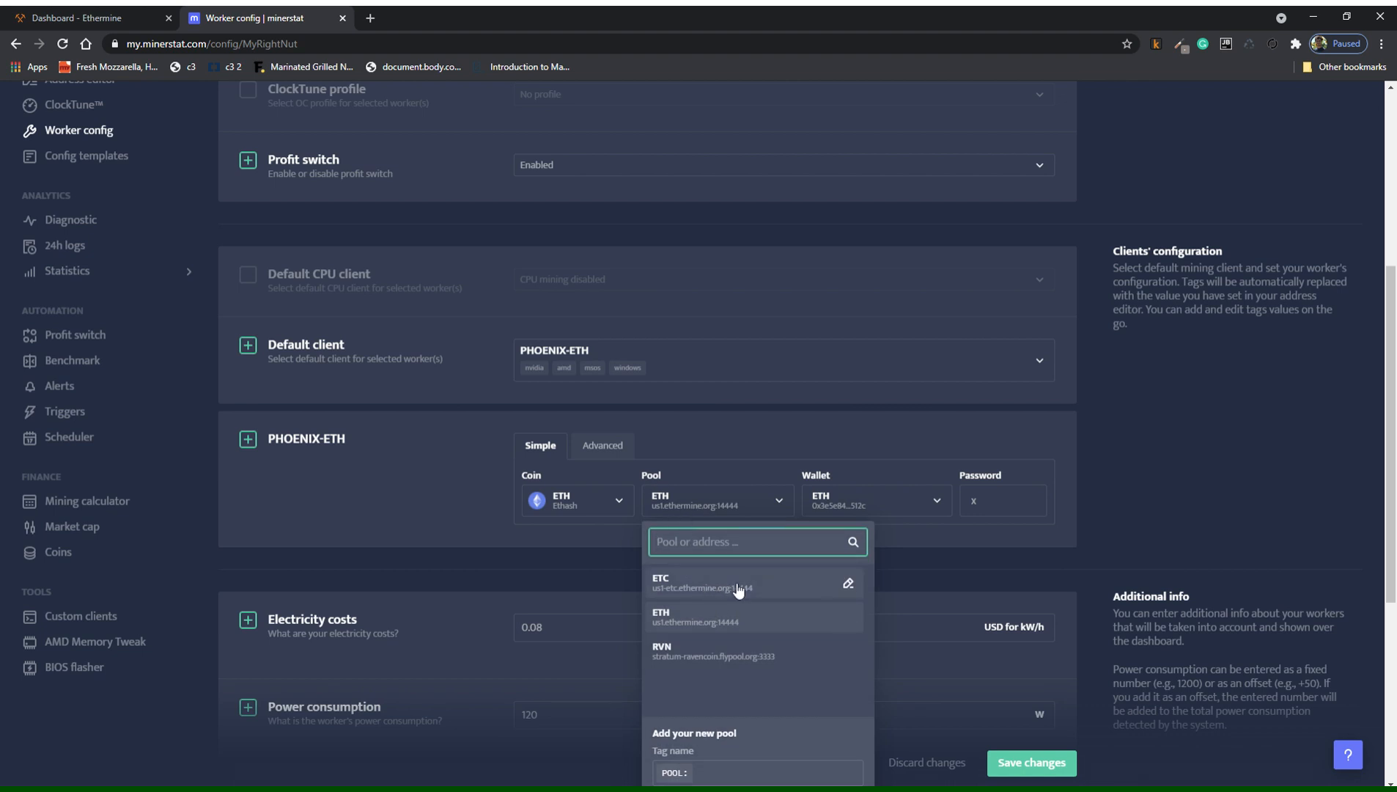
click(764, 504)
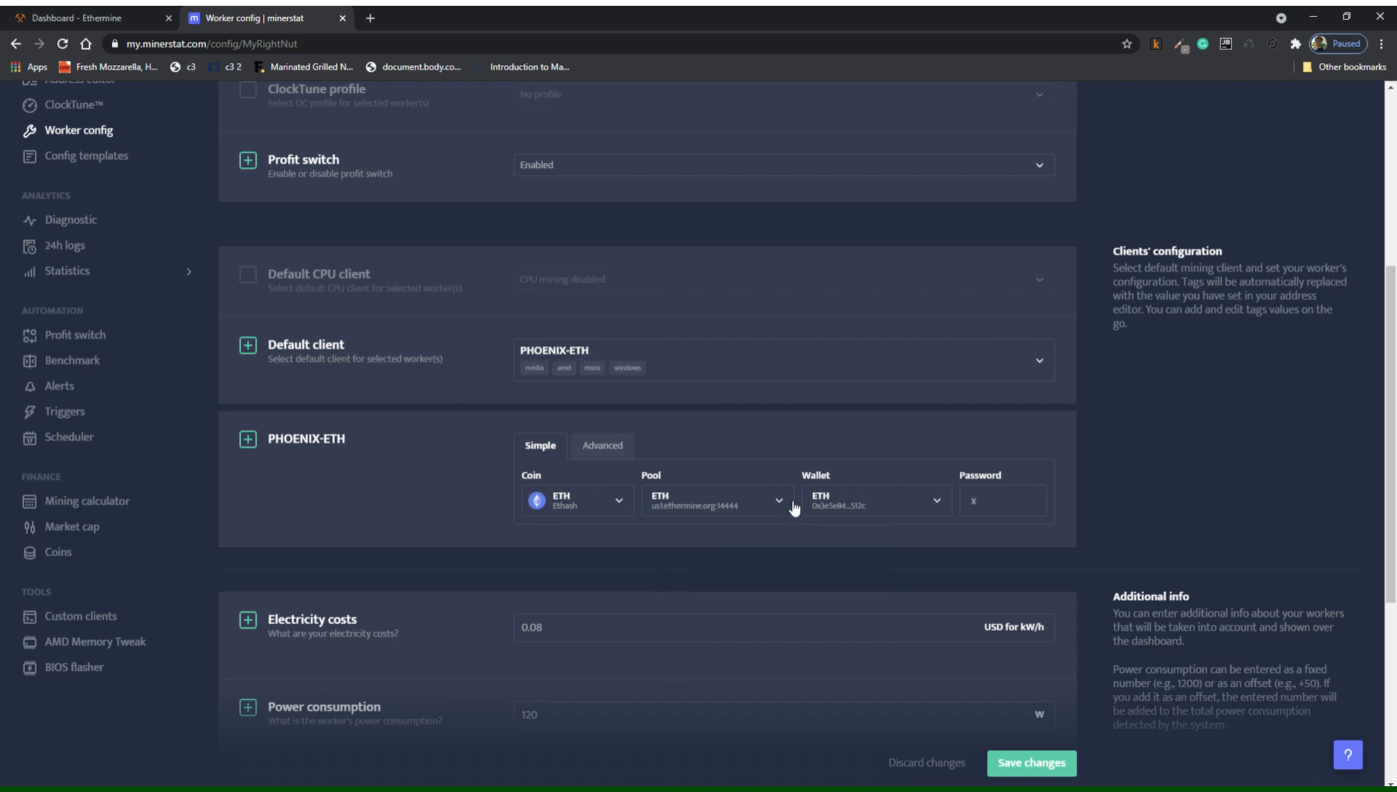
click(877, 505)
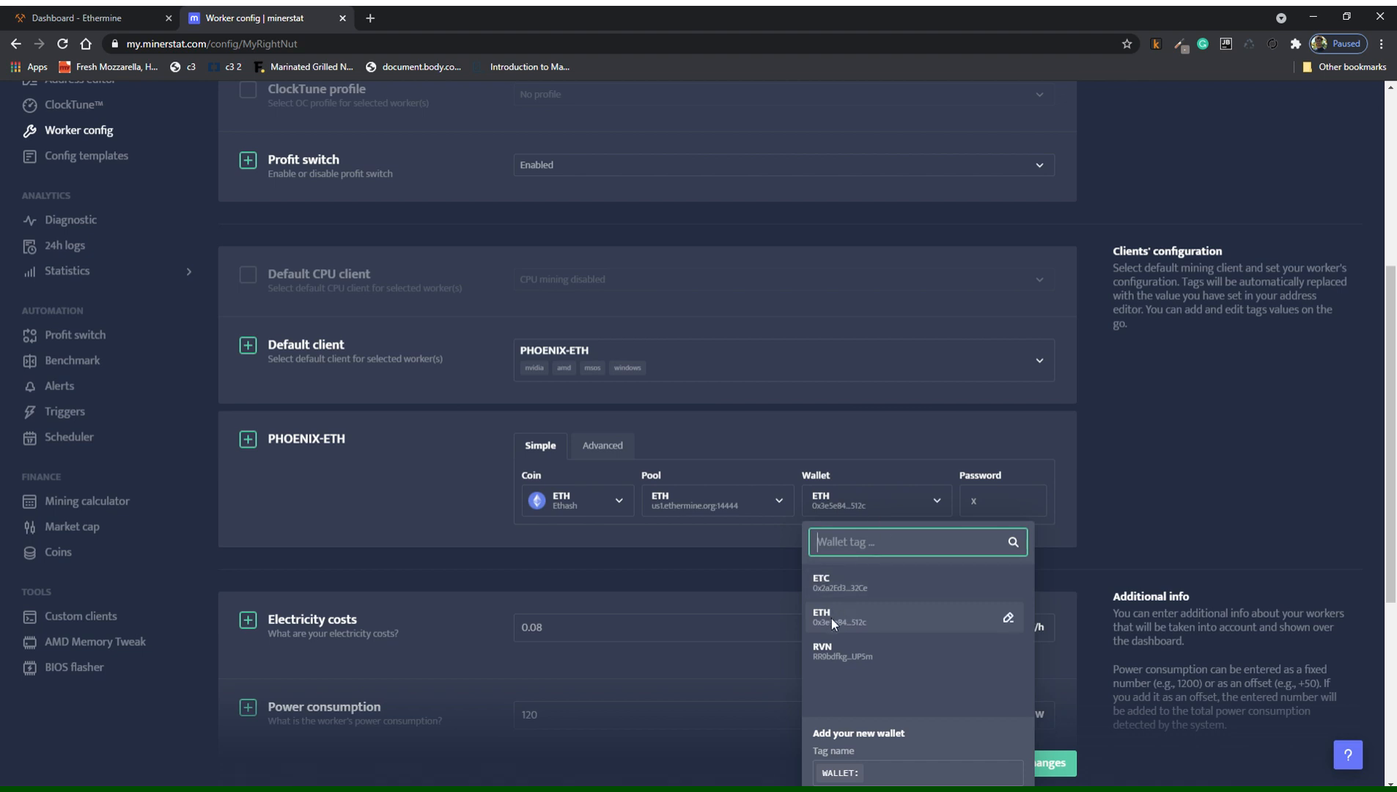
click(869, 500)
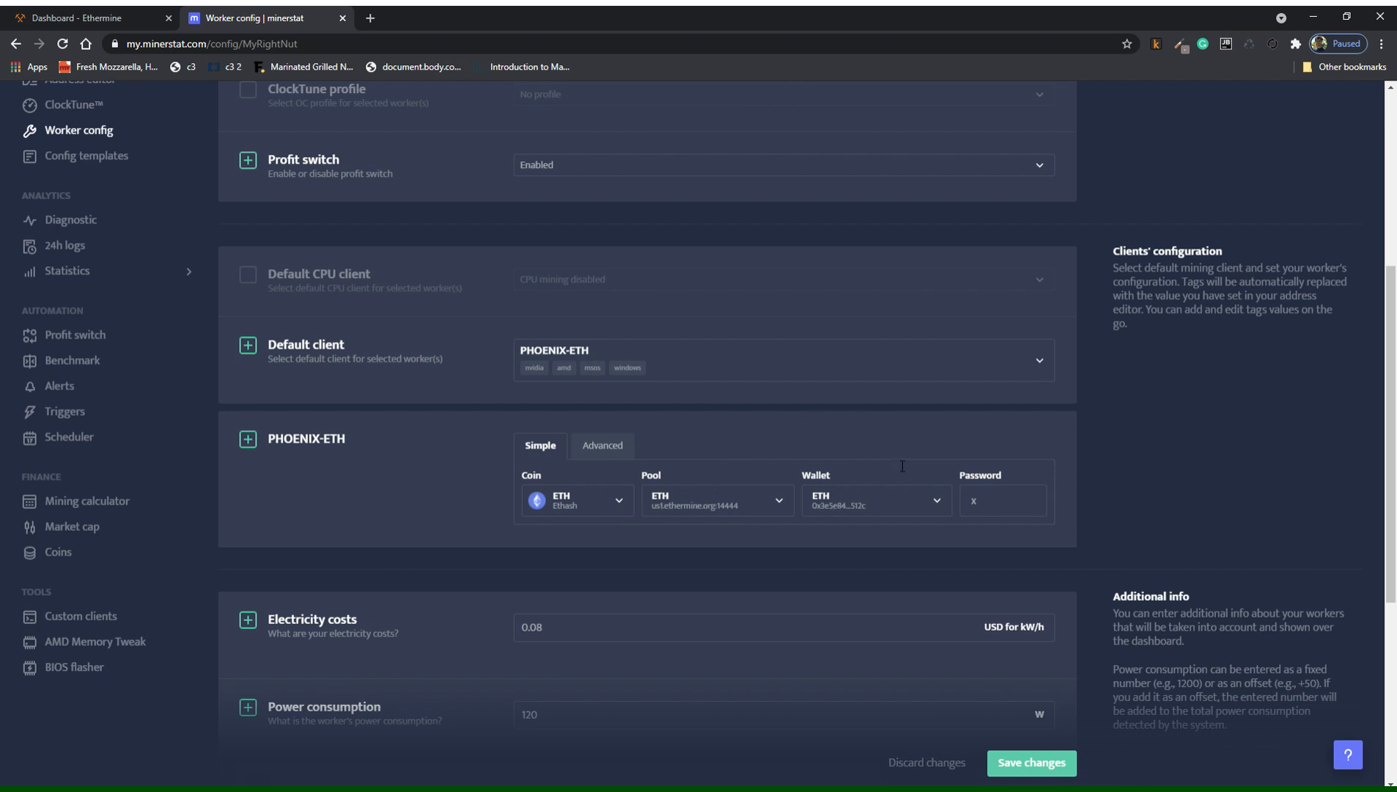
scroll(667, 452, down, 4)
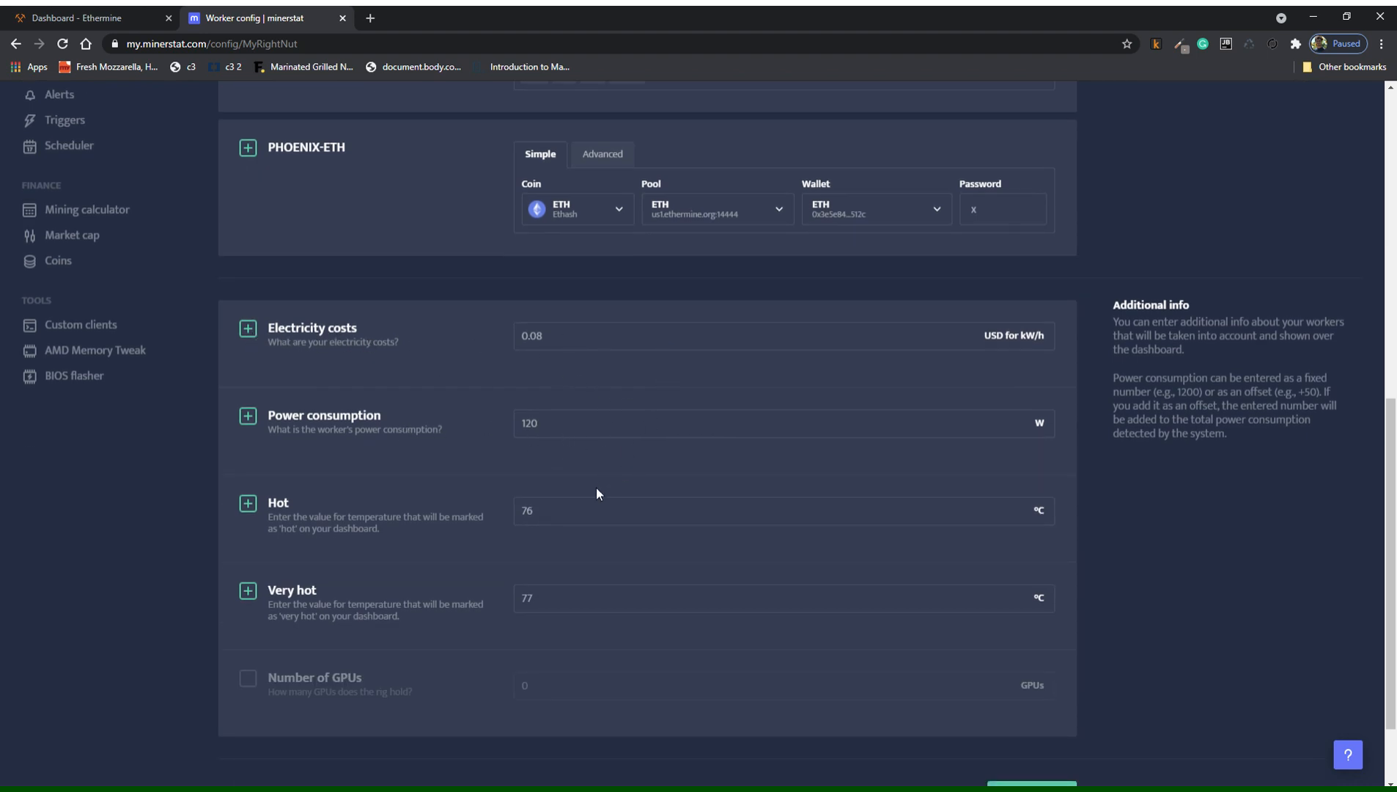
scroll(555, 515, down, 1)
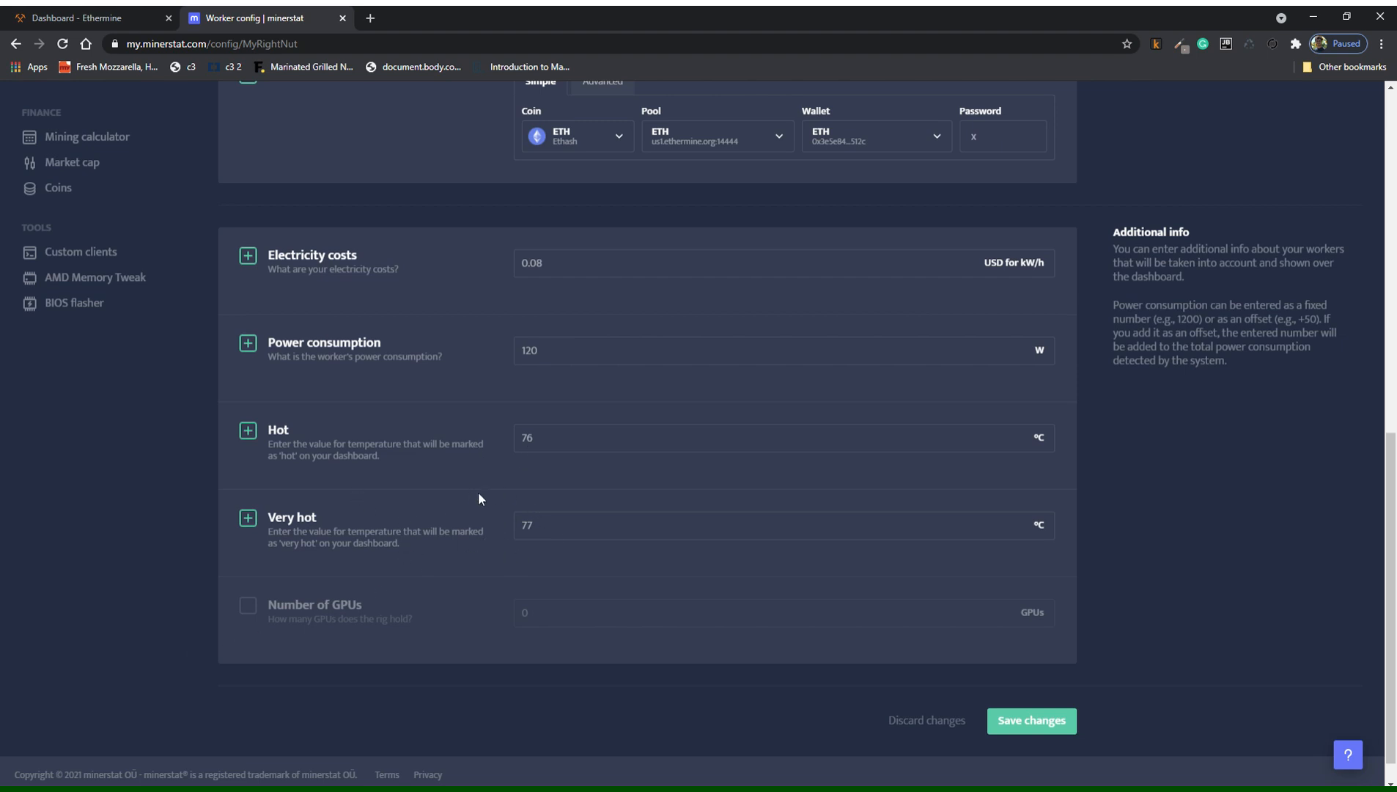
scroll(486, 539, up, 1)
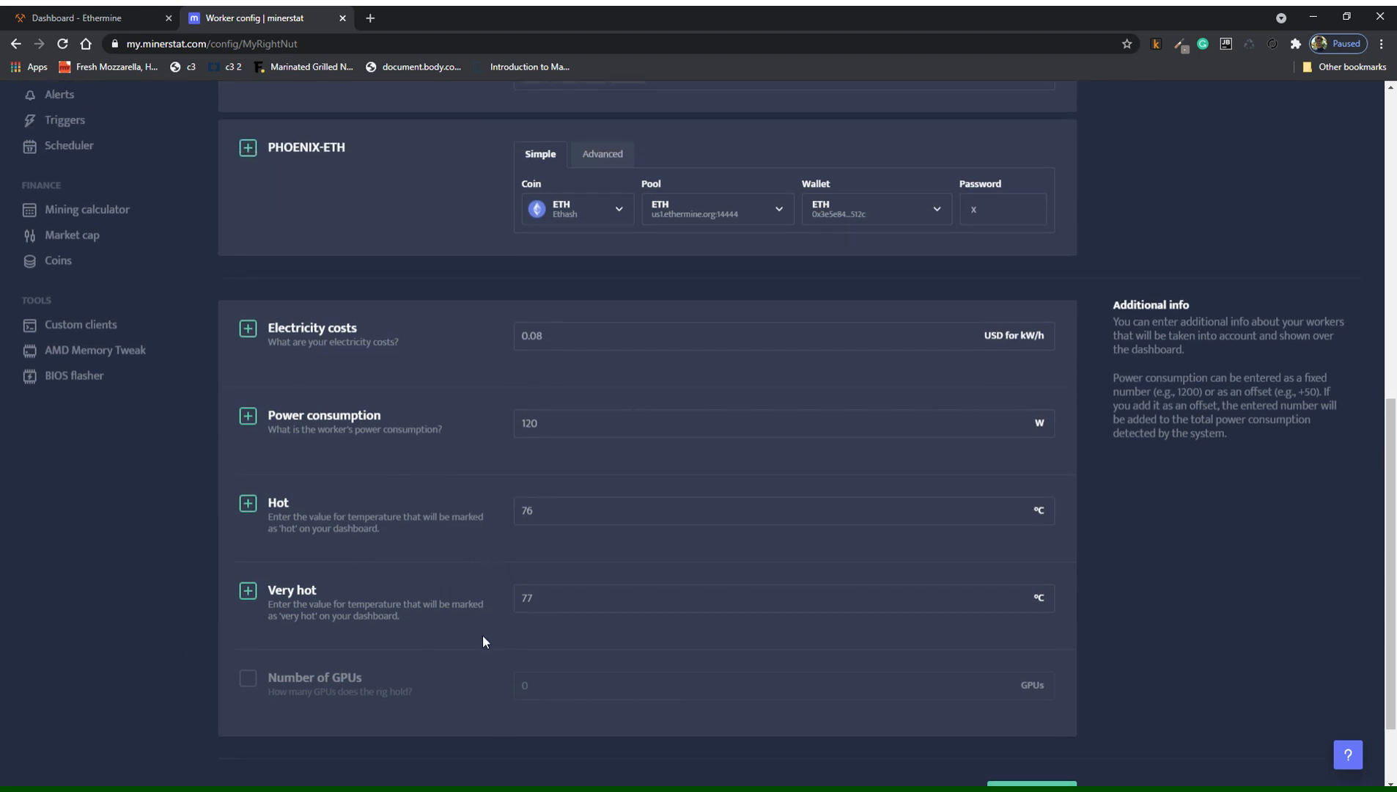
scroll(482, 642, up, 10)
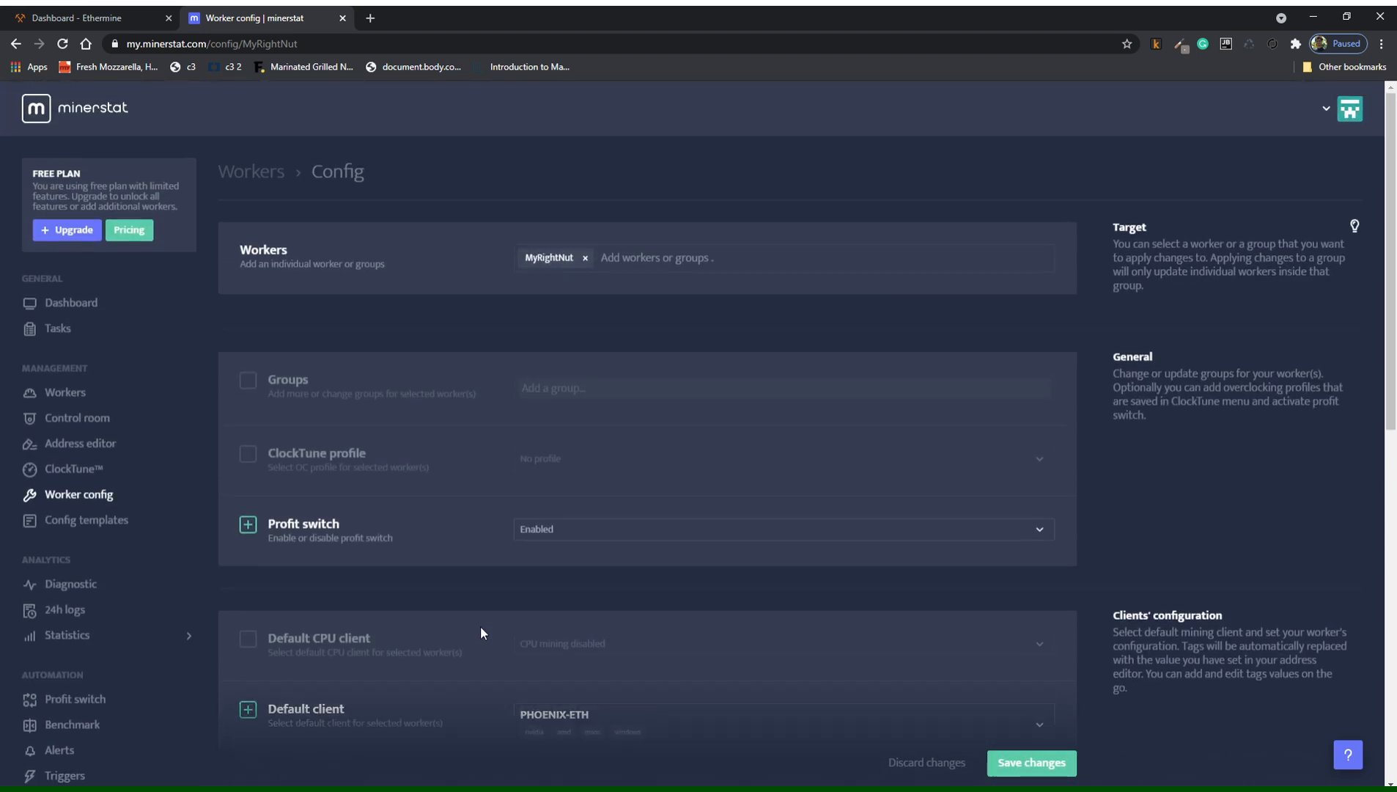
scroll(101, 511, down, 1)
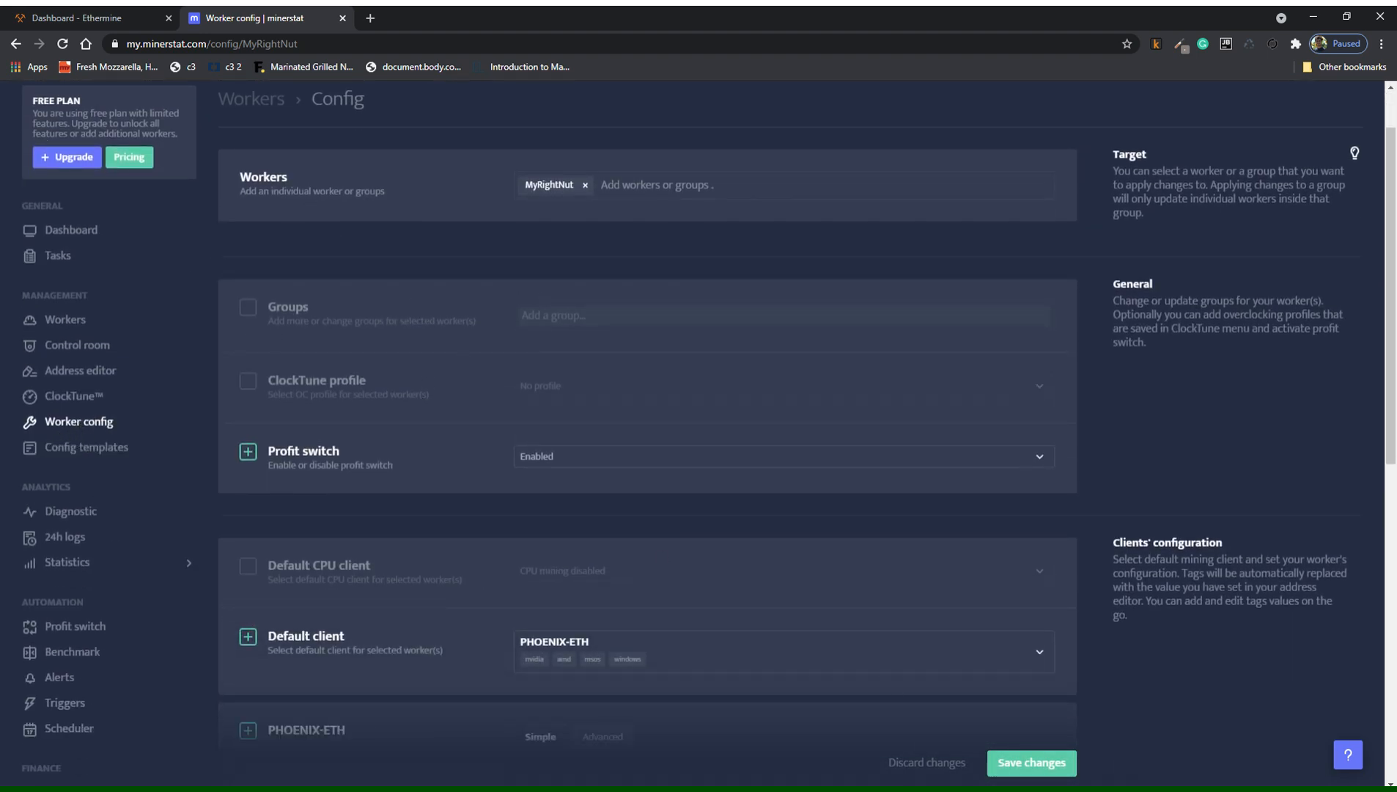
scroll(85, 517, down, 2)
Leave the worker config unsaved for the Profit switch page listing ETC, ETH and RVN, and begin a new coin entry.
click(73, 487)
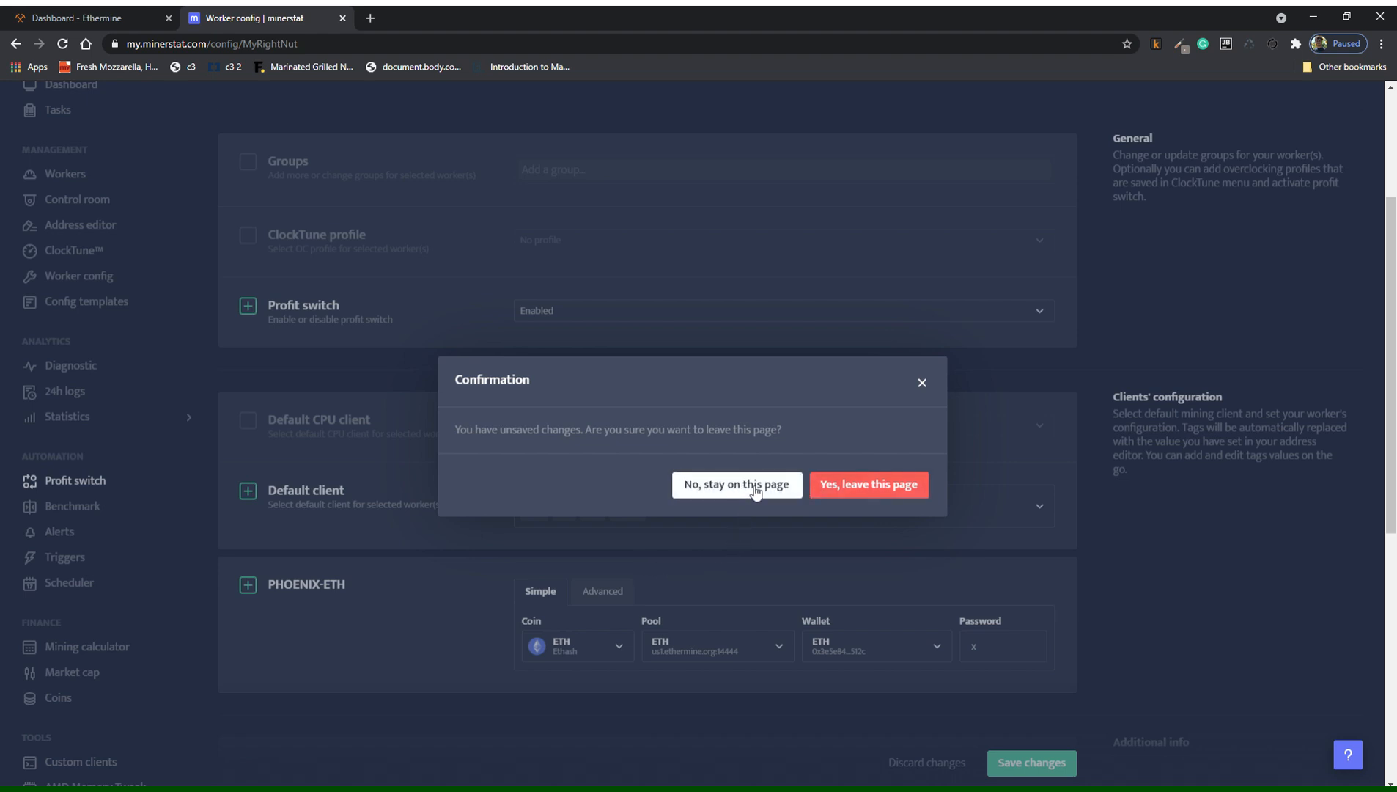
click(865, 491)
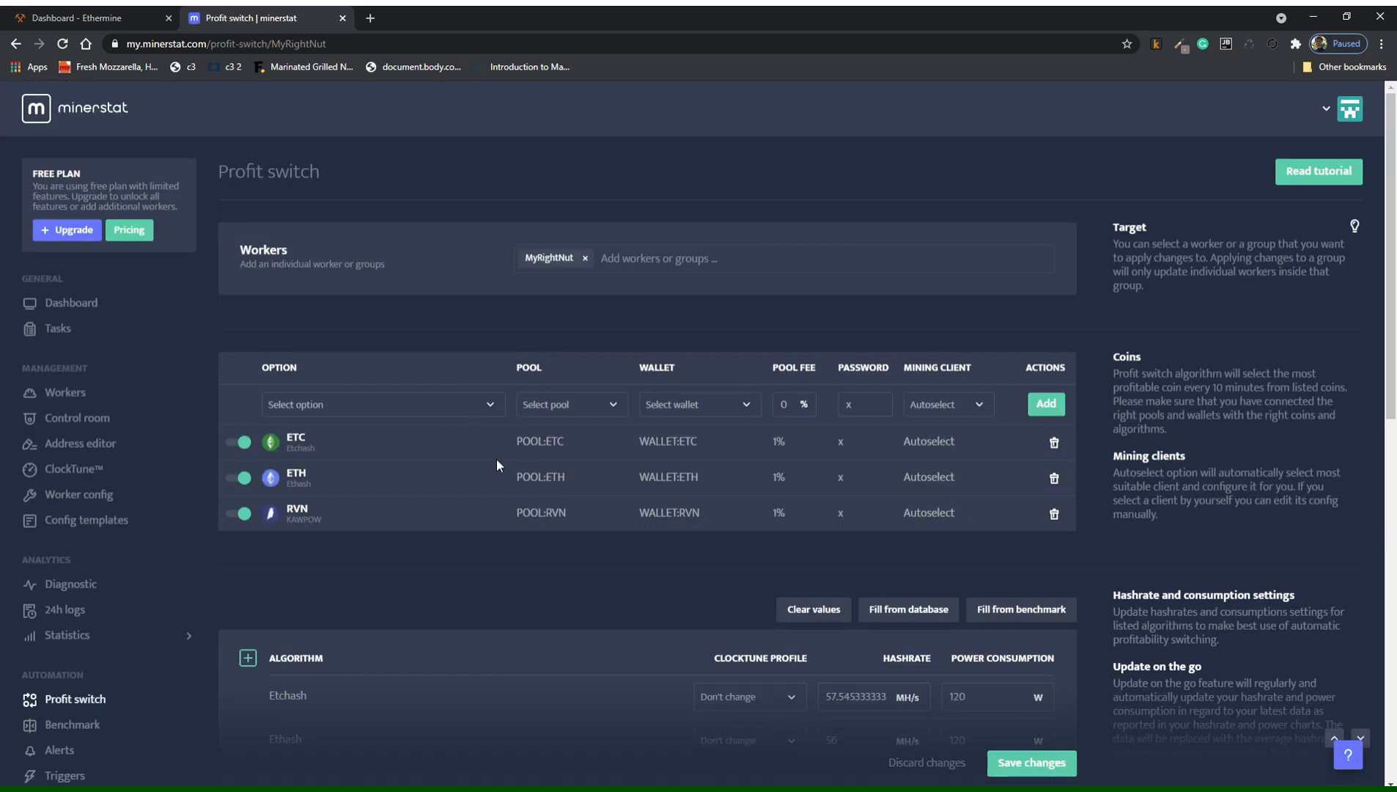
scroll(490, 523, down, 1)
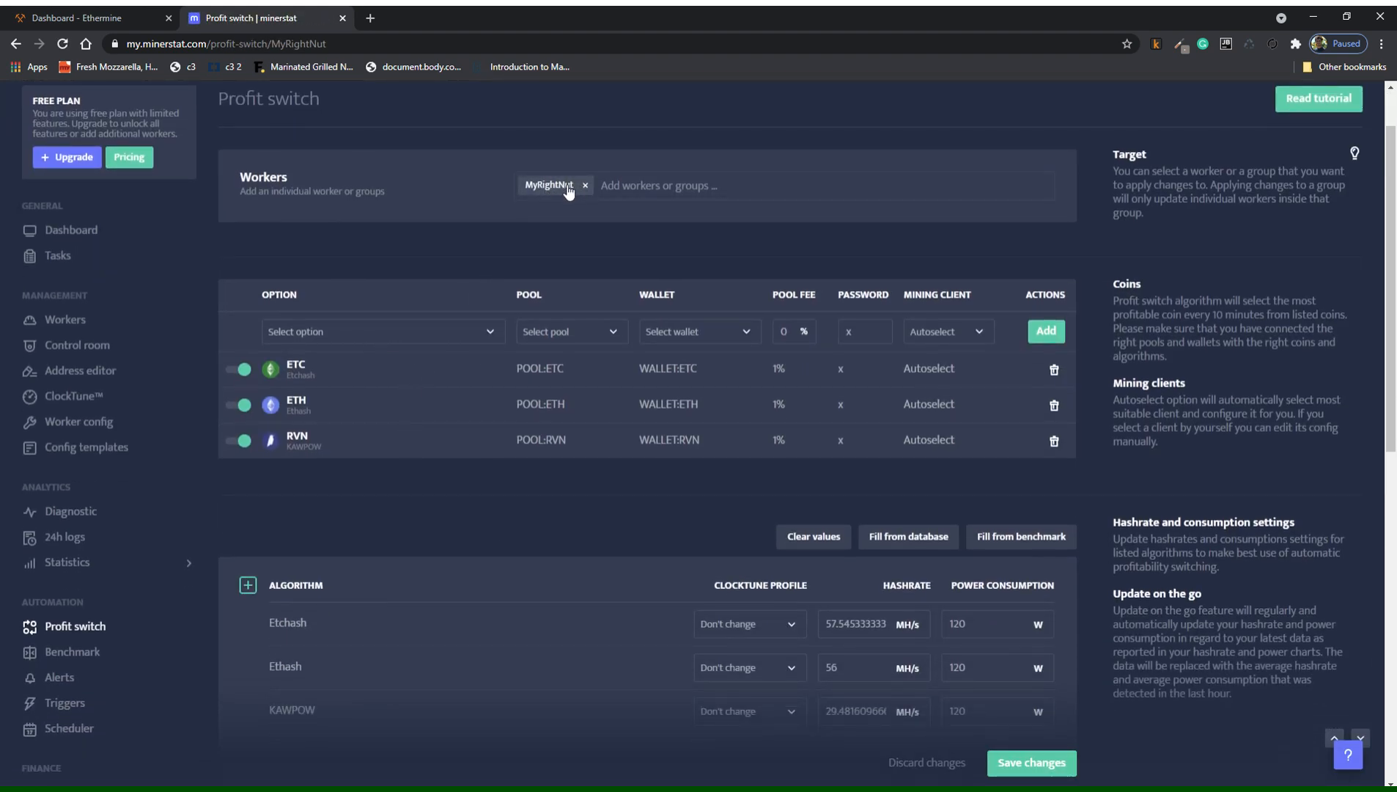
click(449, 339)
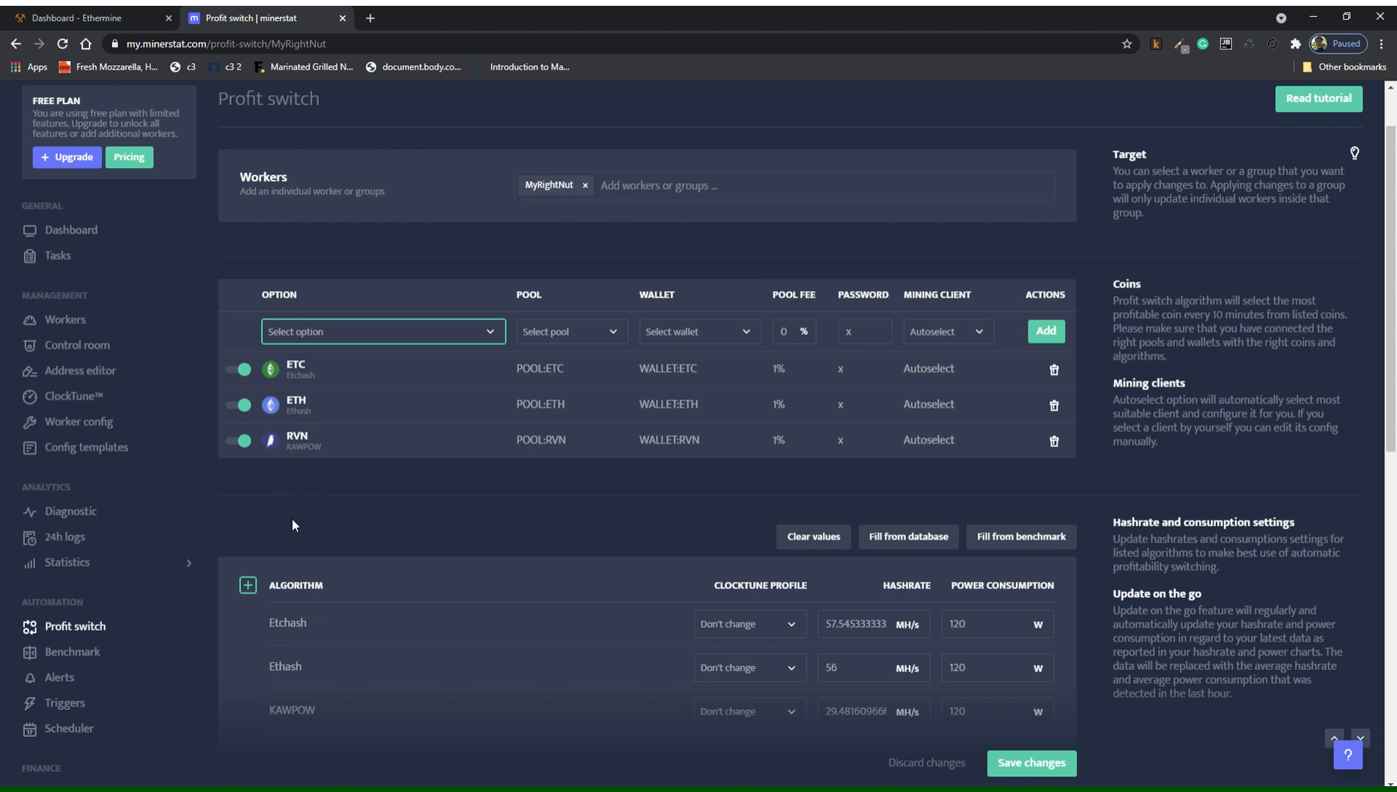
Pick ETH as the new profit-switch entry's coin, leaving its pool and wallet unselected.
click(295, 615)
click(569, 336)
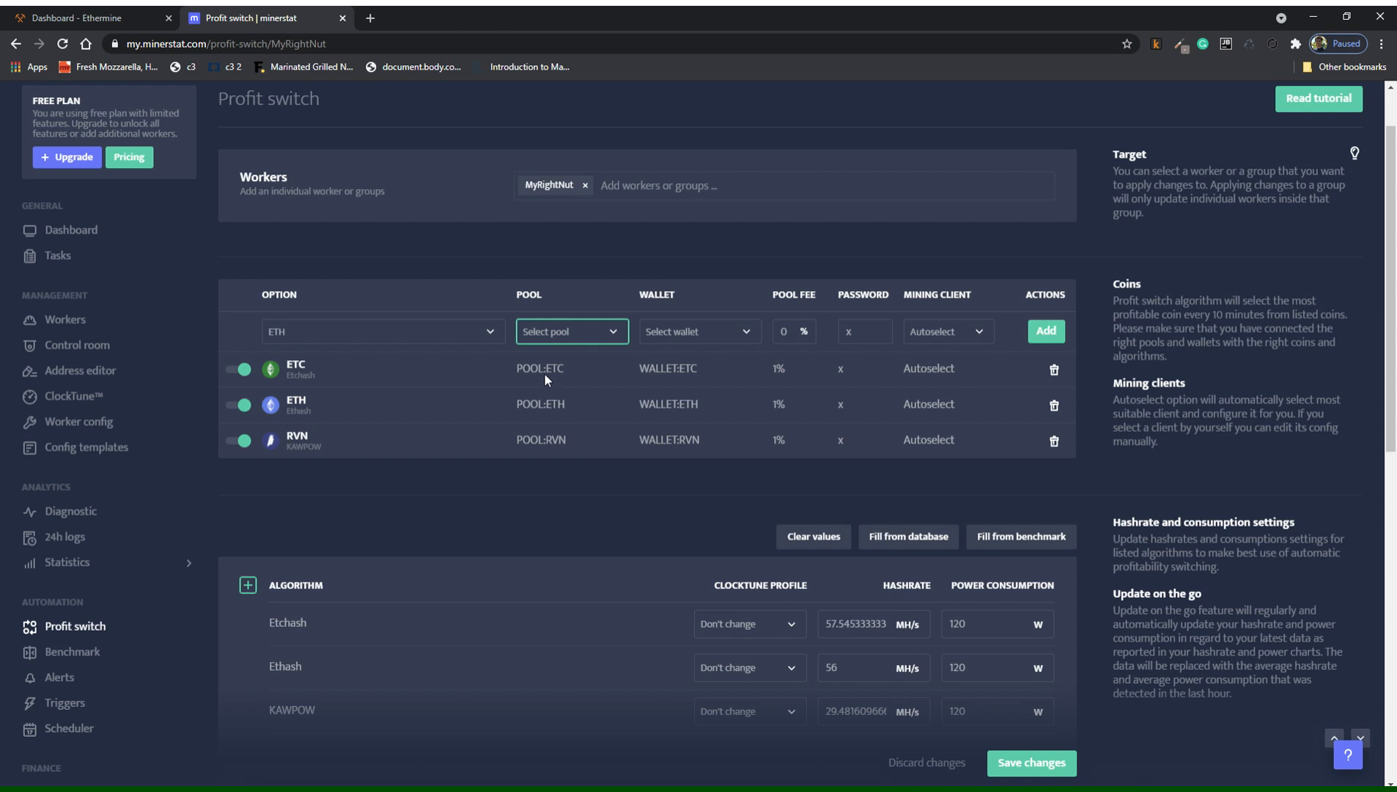
click(719, 331)
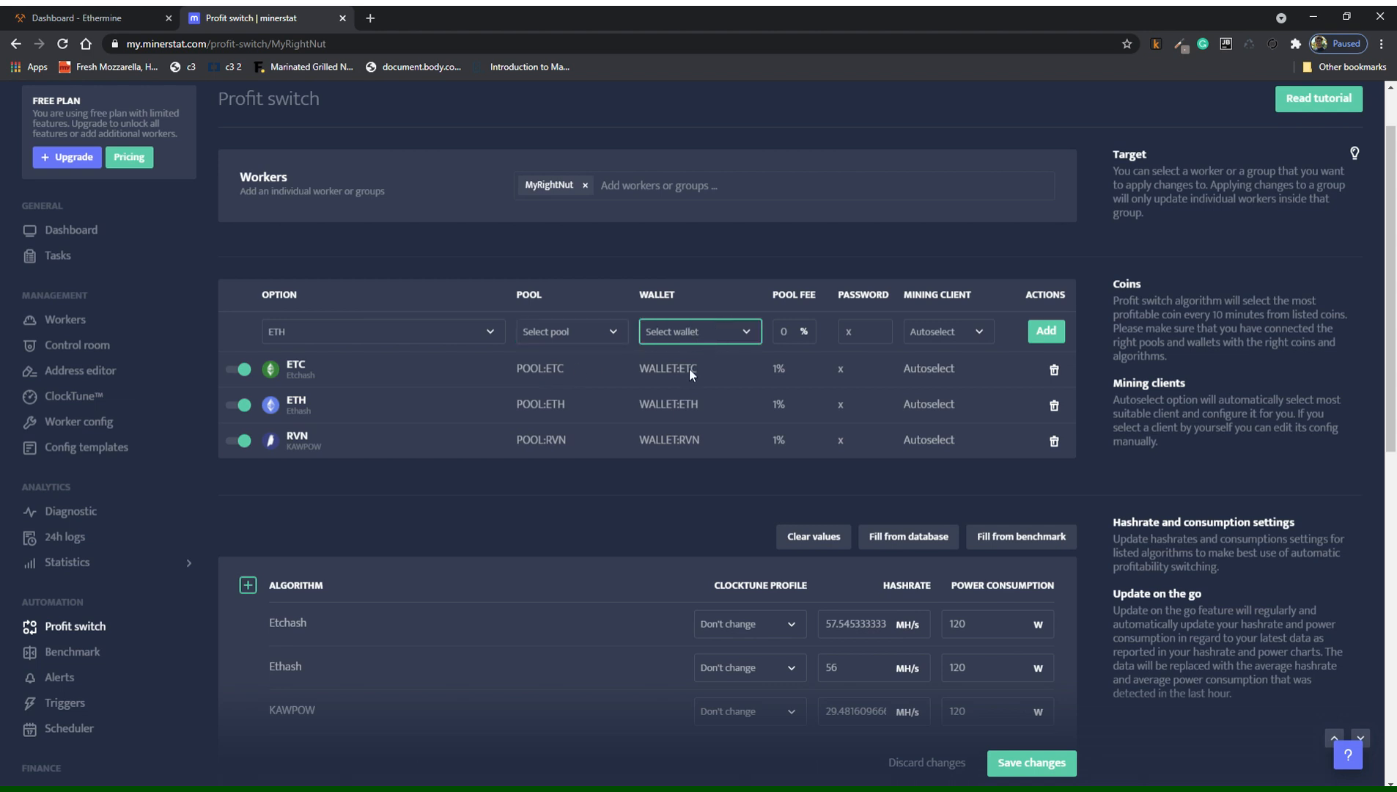
click(733, 293)
click(504, 335)
scroll(460, 350, up, 1)
click(532, 351)
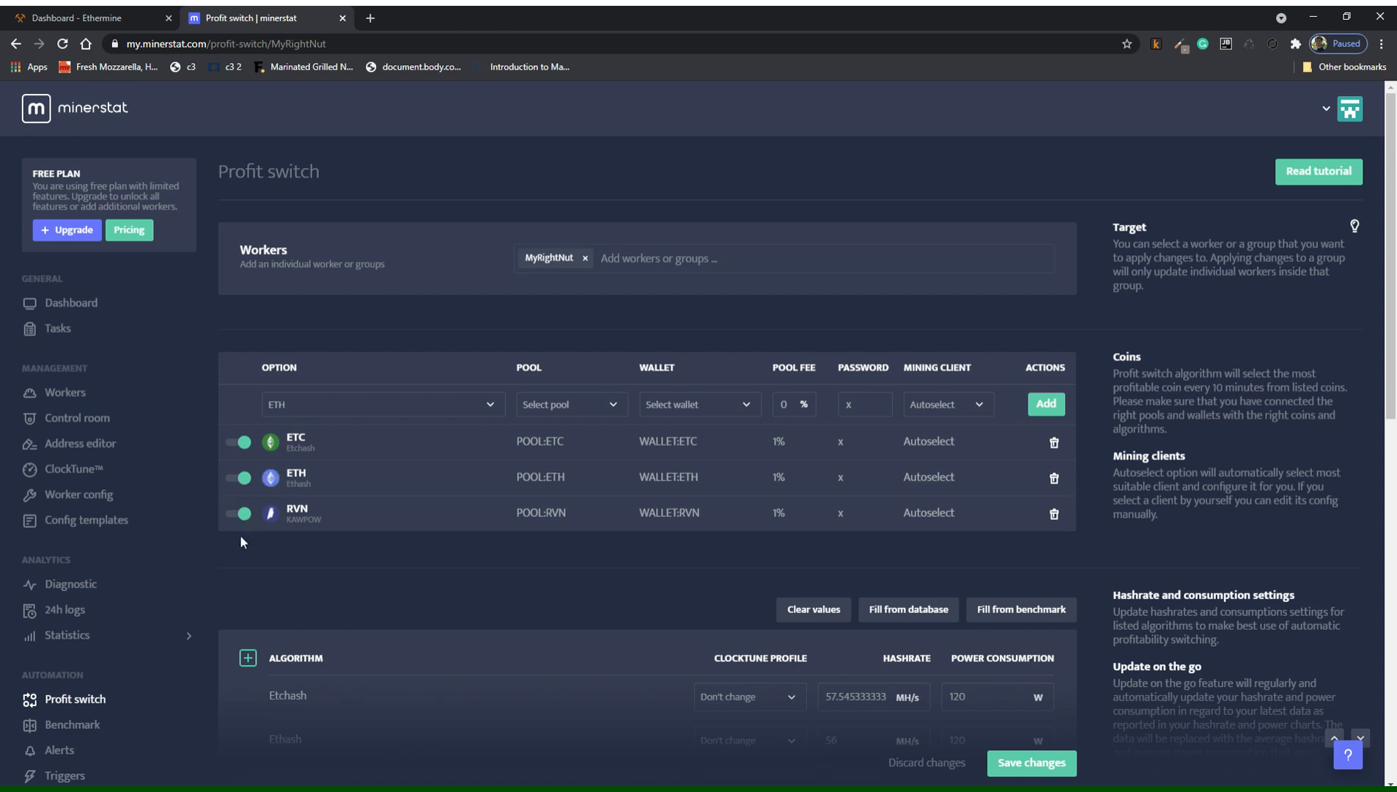
Scroll the Profit switch settings to review 0.08 USD/kWh electricity, 2% minimum difference and 1-hour mining time.
scroll(696, 487, down, 4)
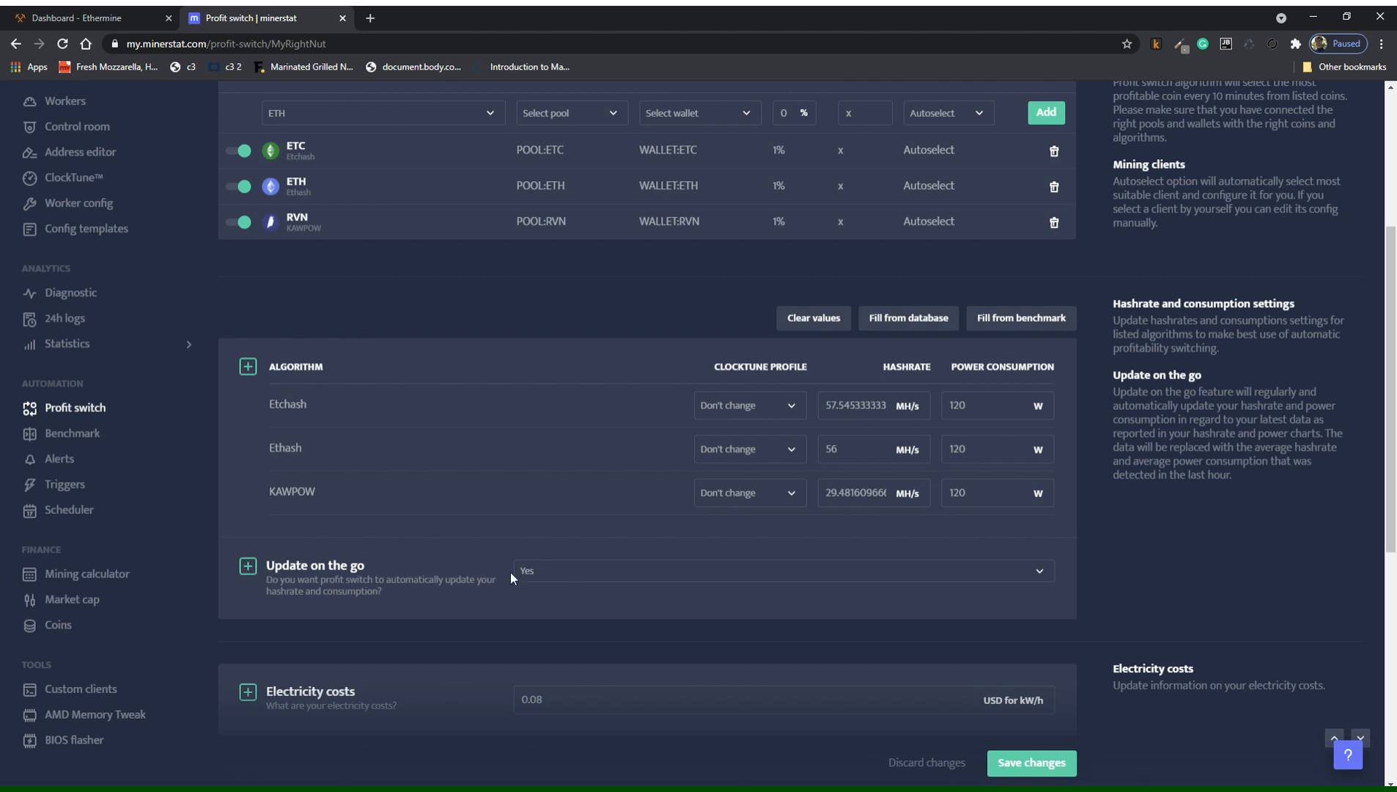
scroll(673, 559, down, 2)
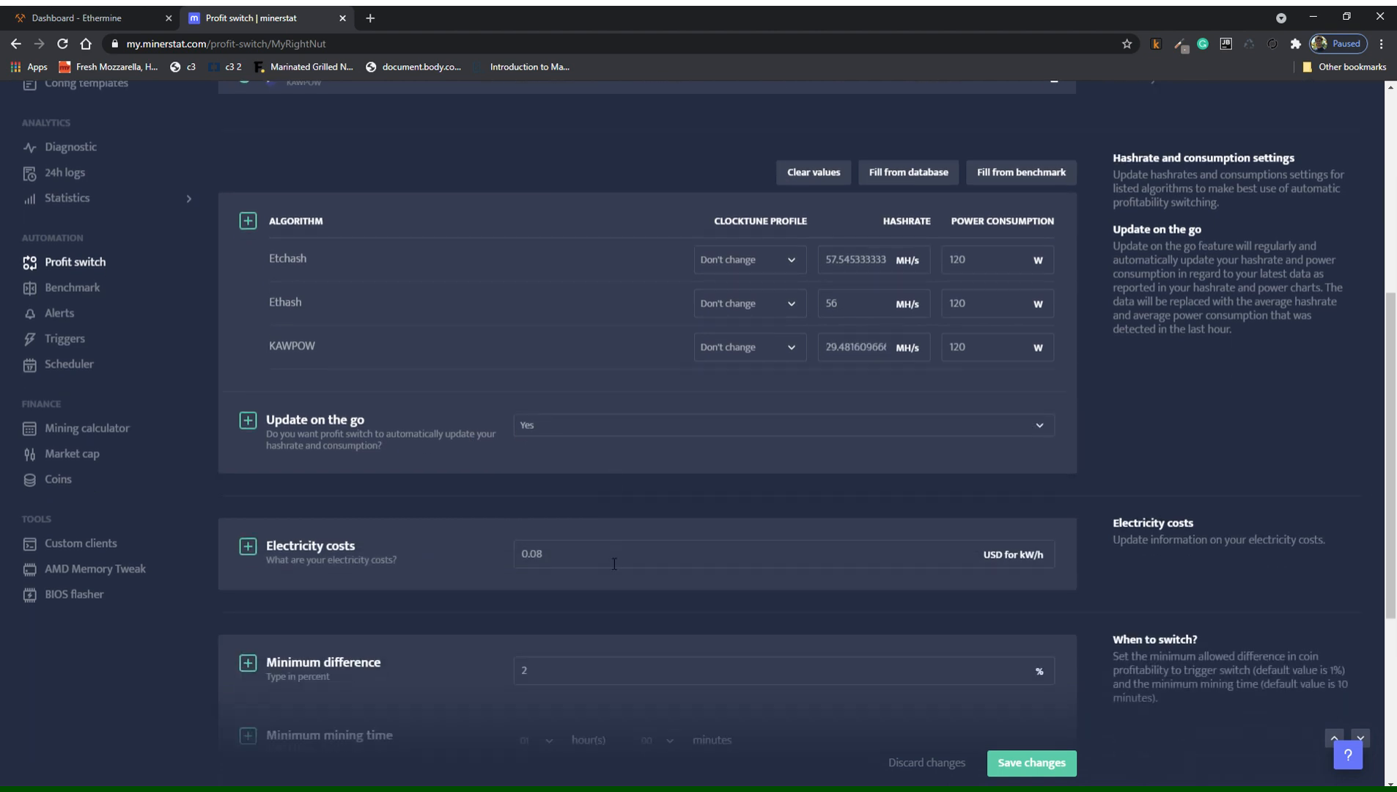
scroll(470, 574, down, 2)
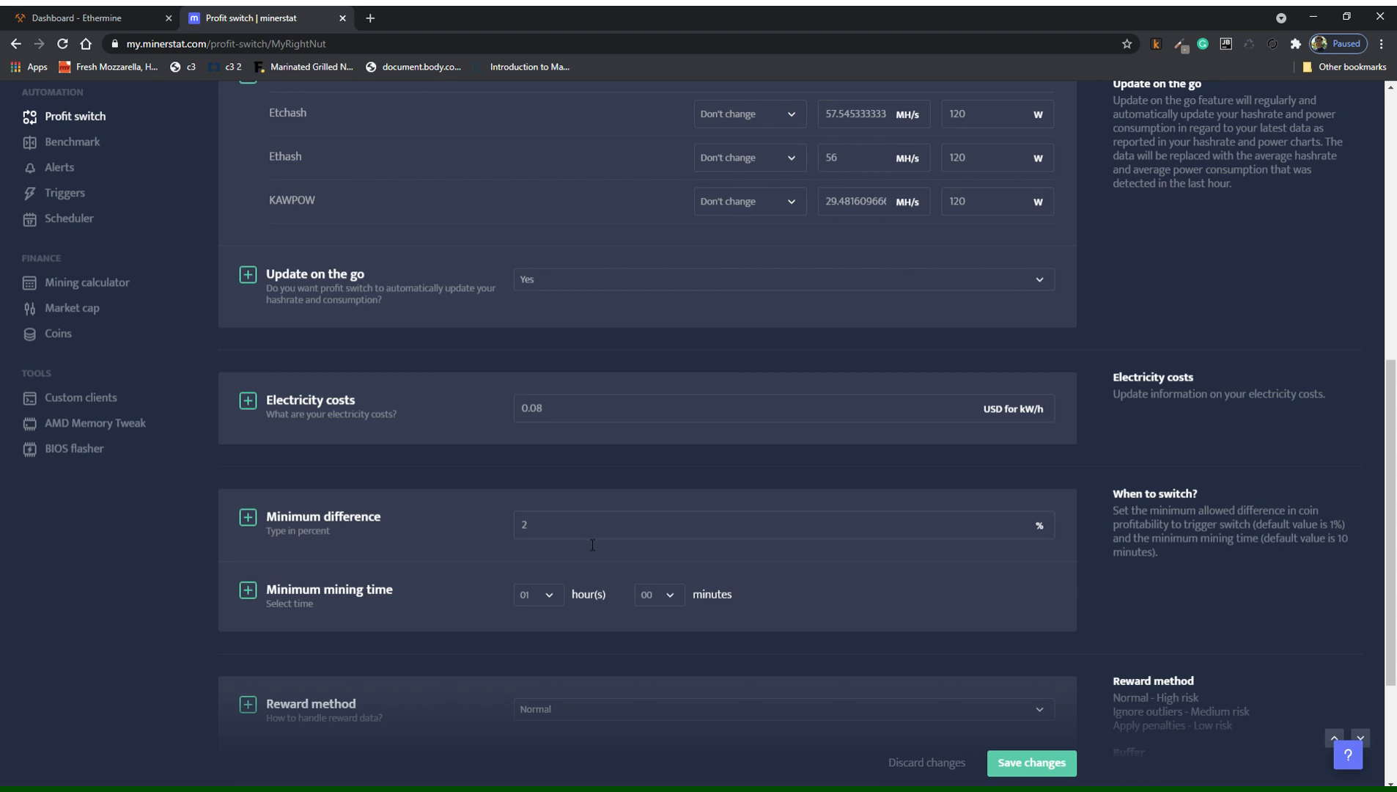
scroll(652, 531, up, 2)
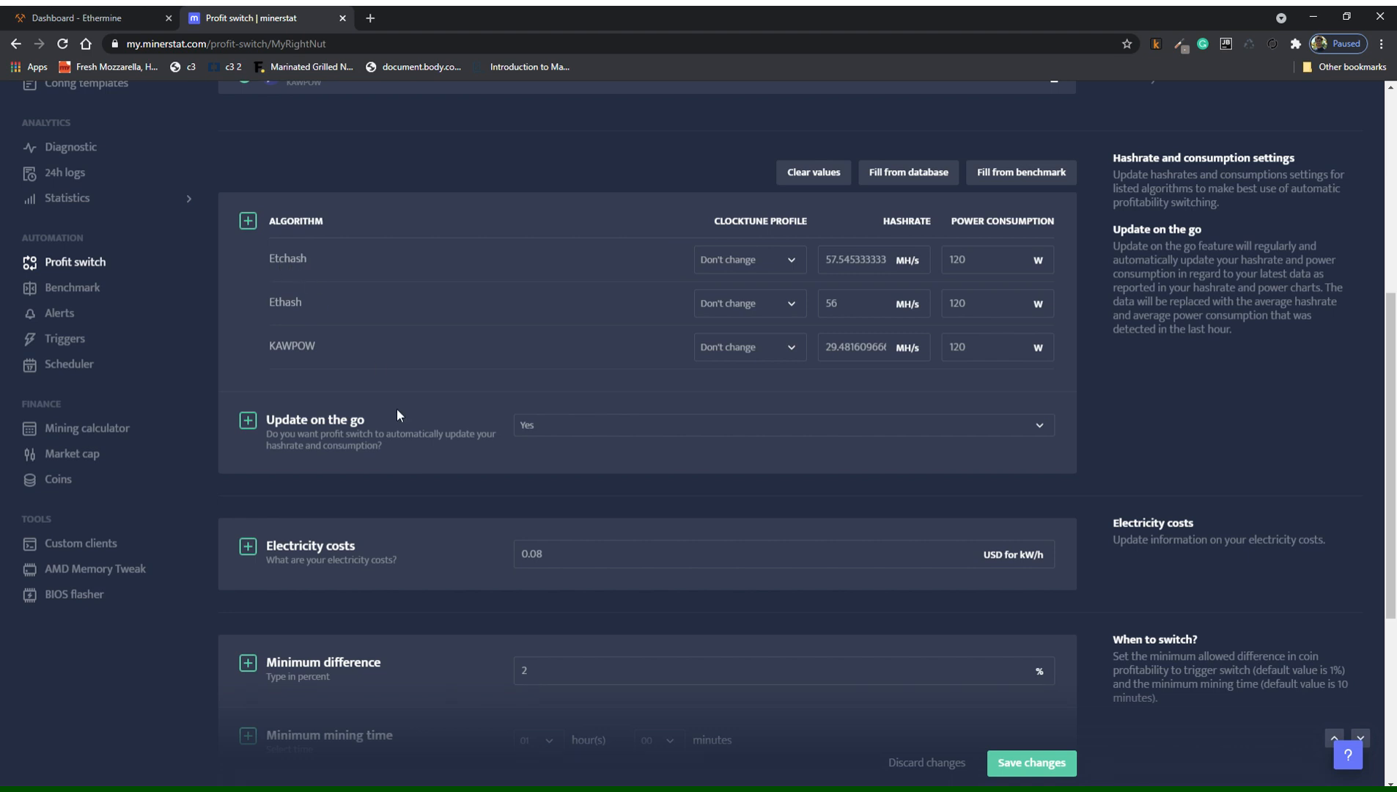
scroll(397, 409, down, 2)
scroll(560, 535, up, 2)
scroll(337, 253, down, 3)
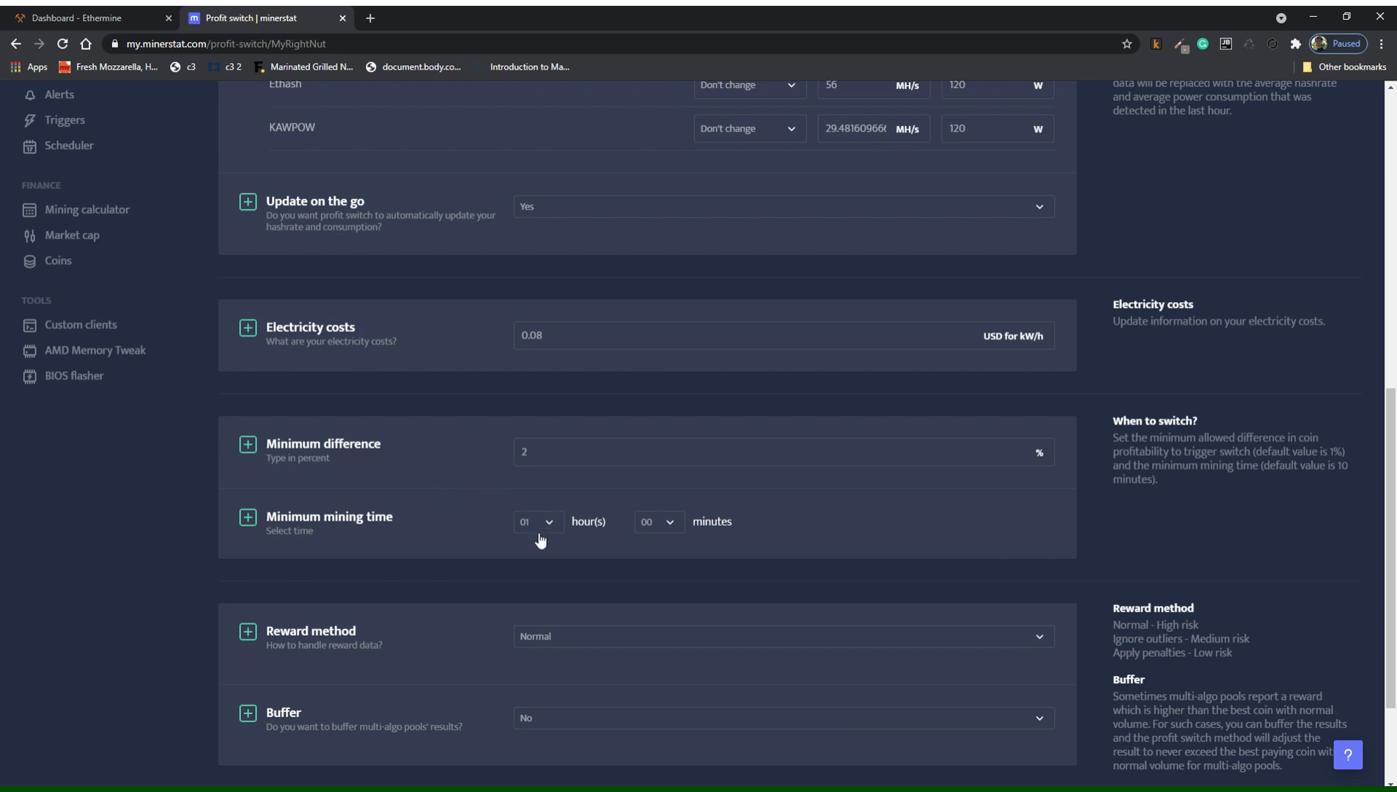
scroll(540, 540, down, 1)
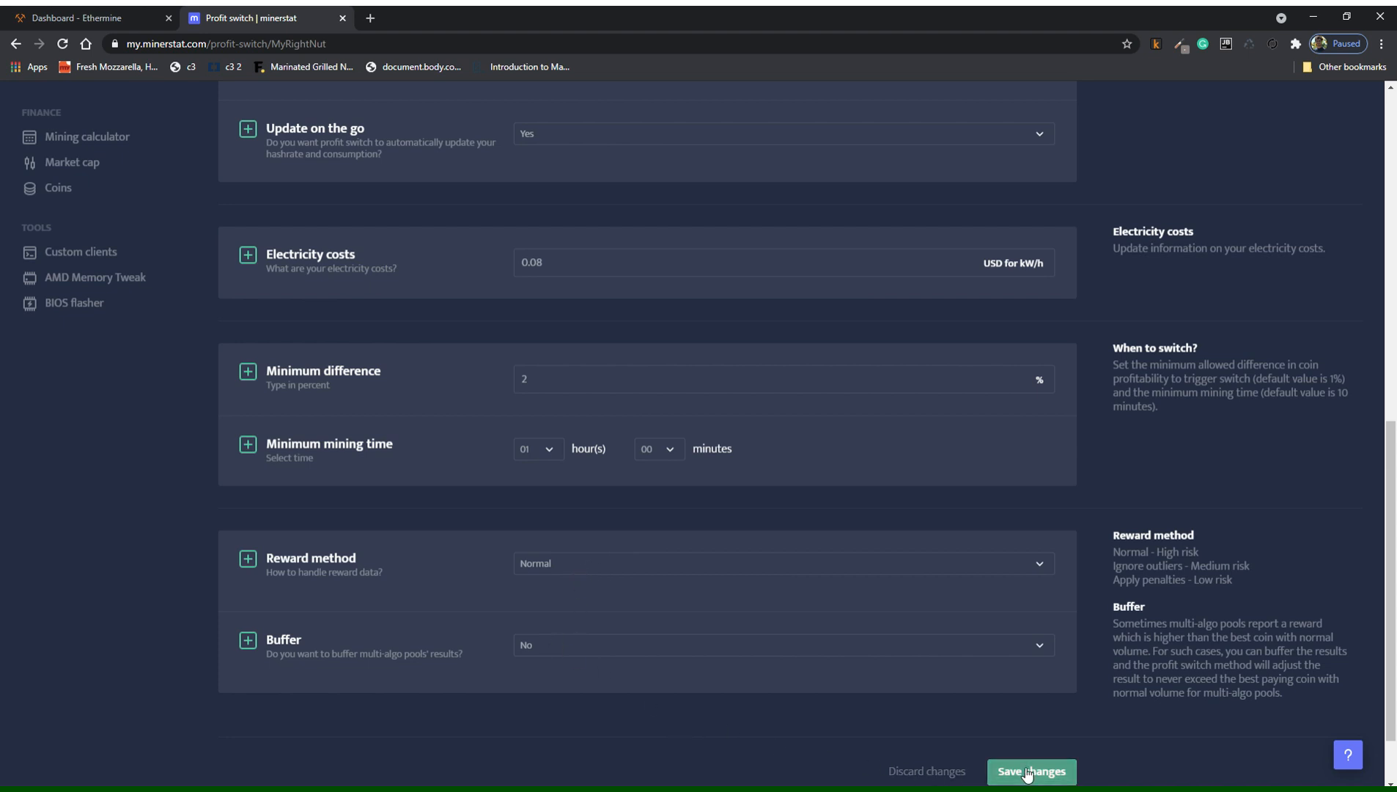
scroll(336, 491, up, 9)
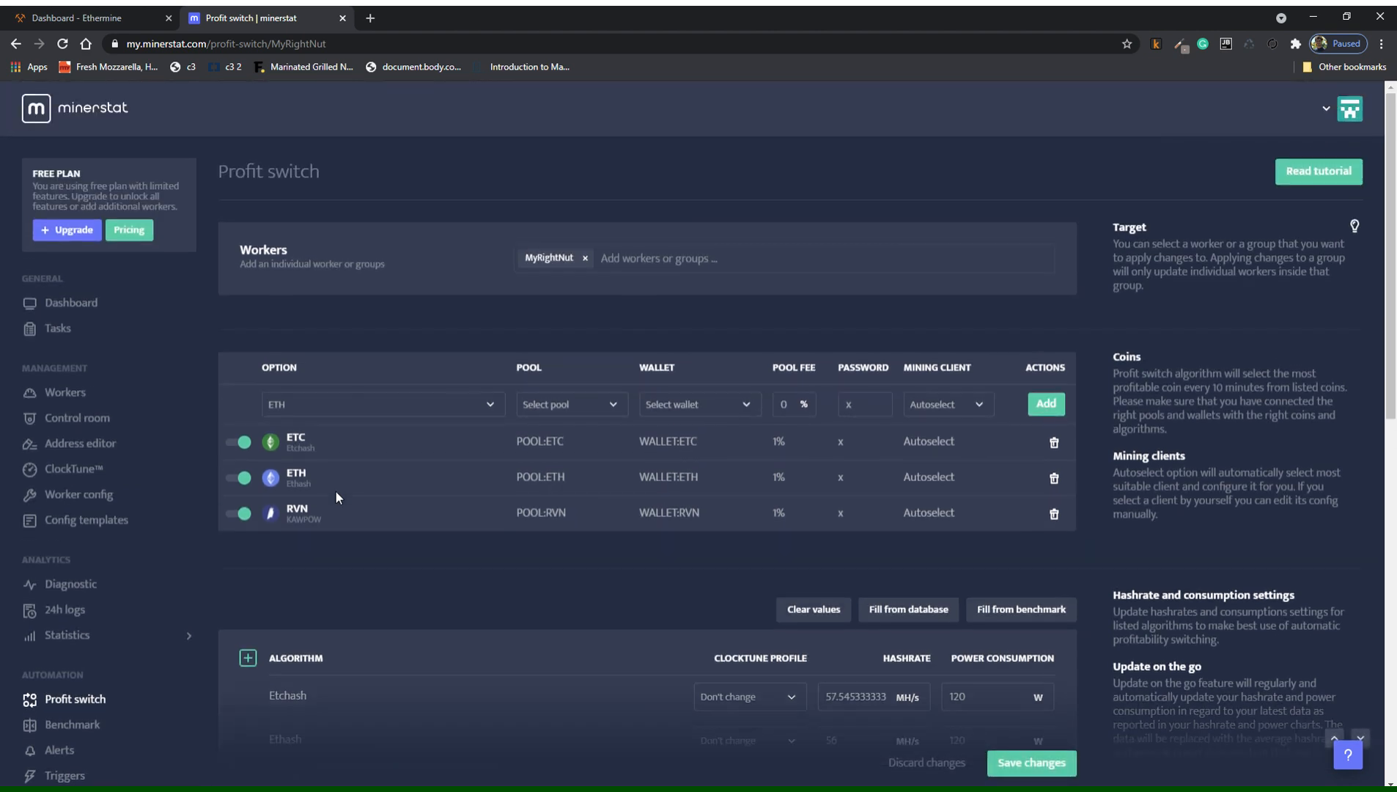
Go from the Profit switch page to the minerstat Dashboard estimating 21.2 USD per day.
scroll(336, 491, down, 1)
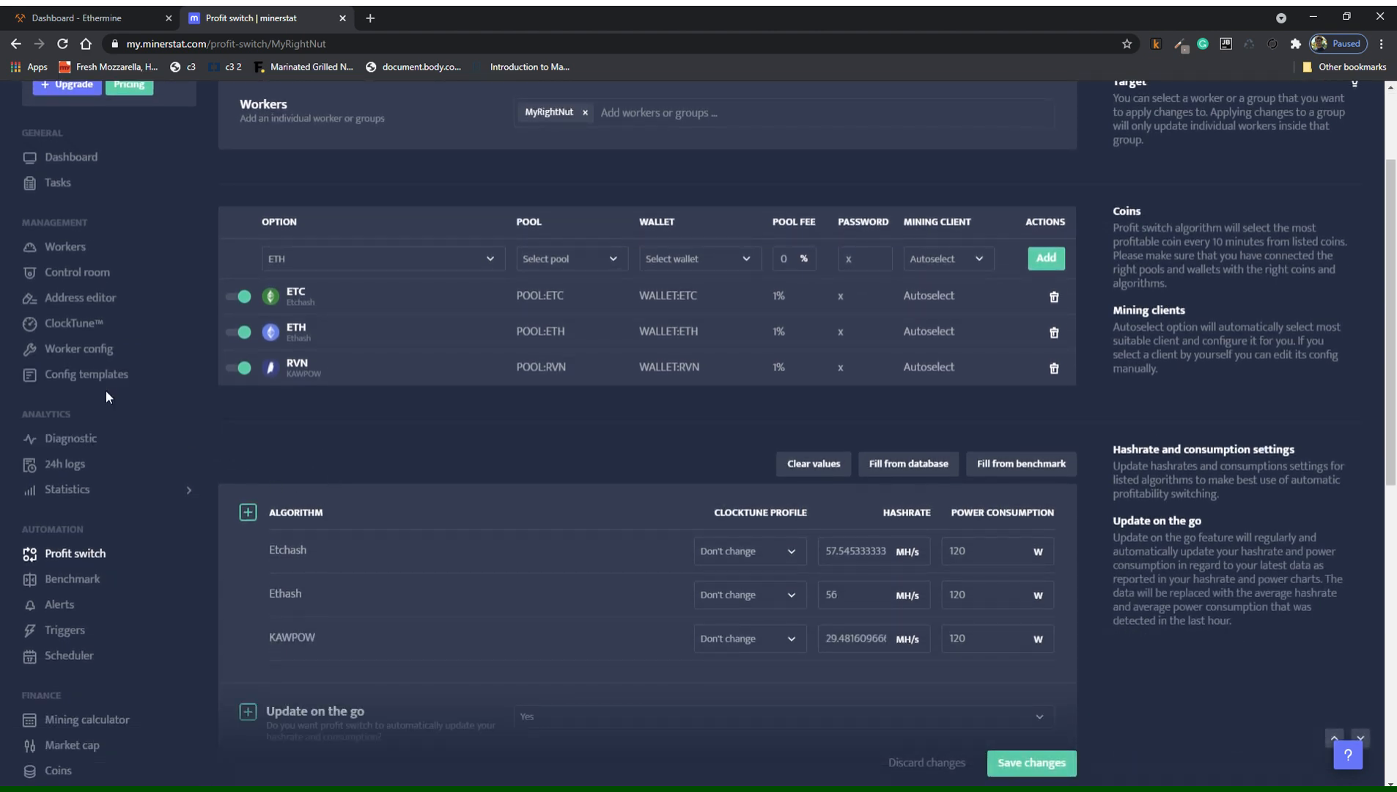
scroll(140, 352, up, 2)
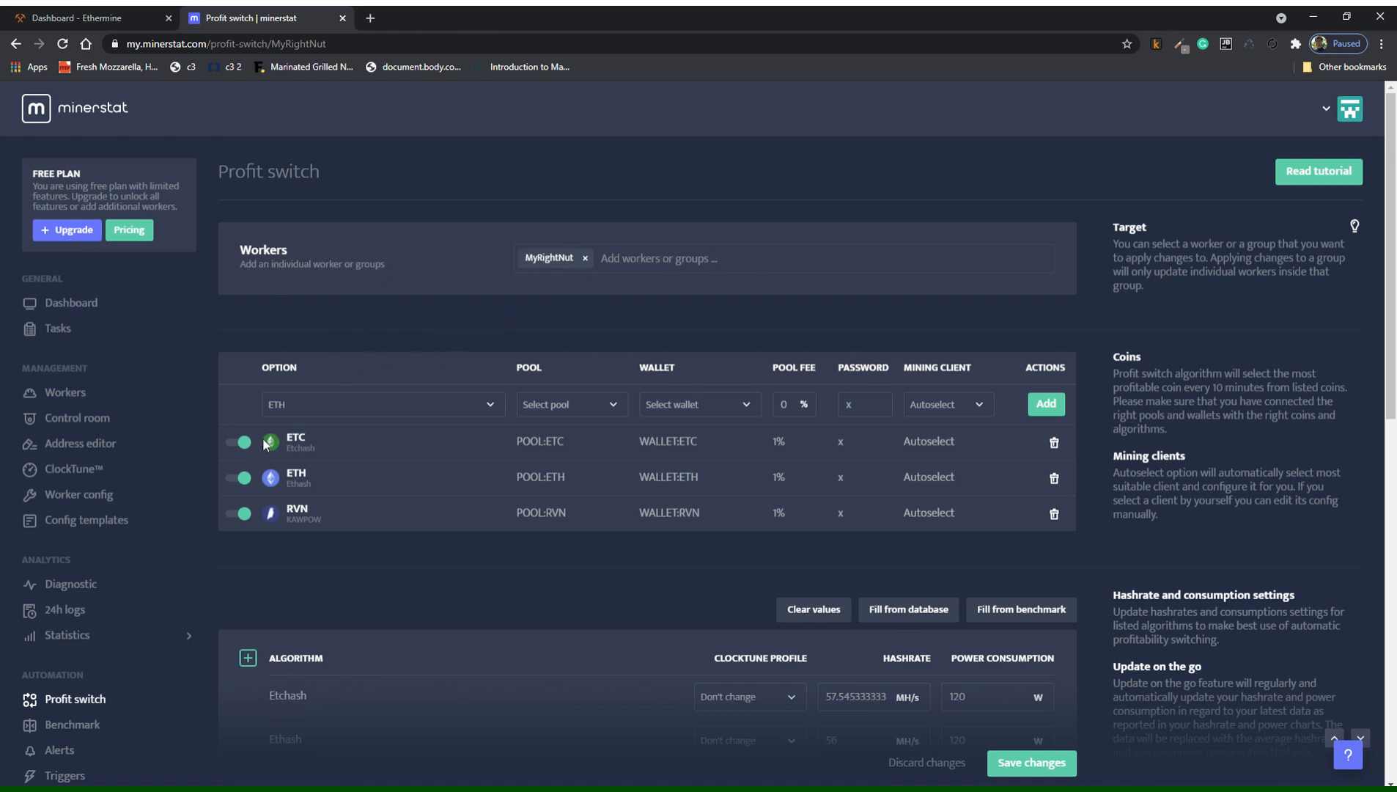
click(85, 307)
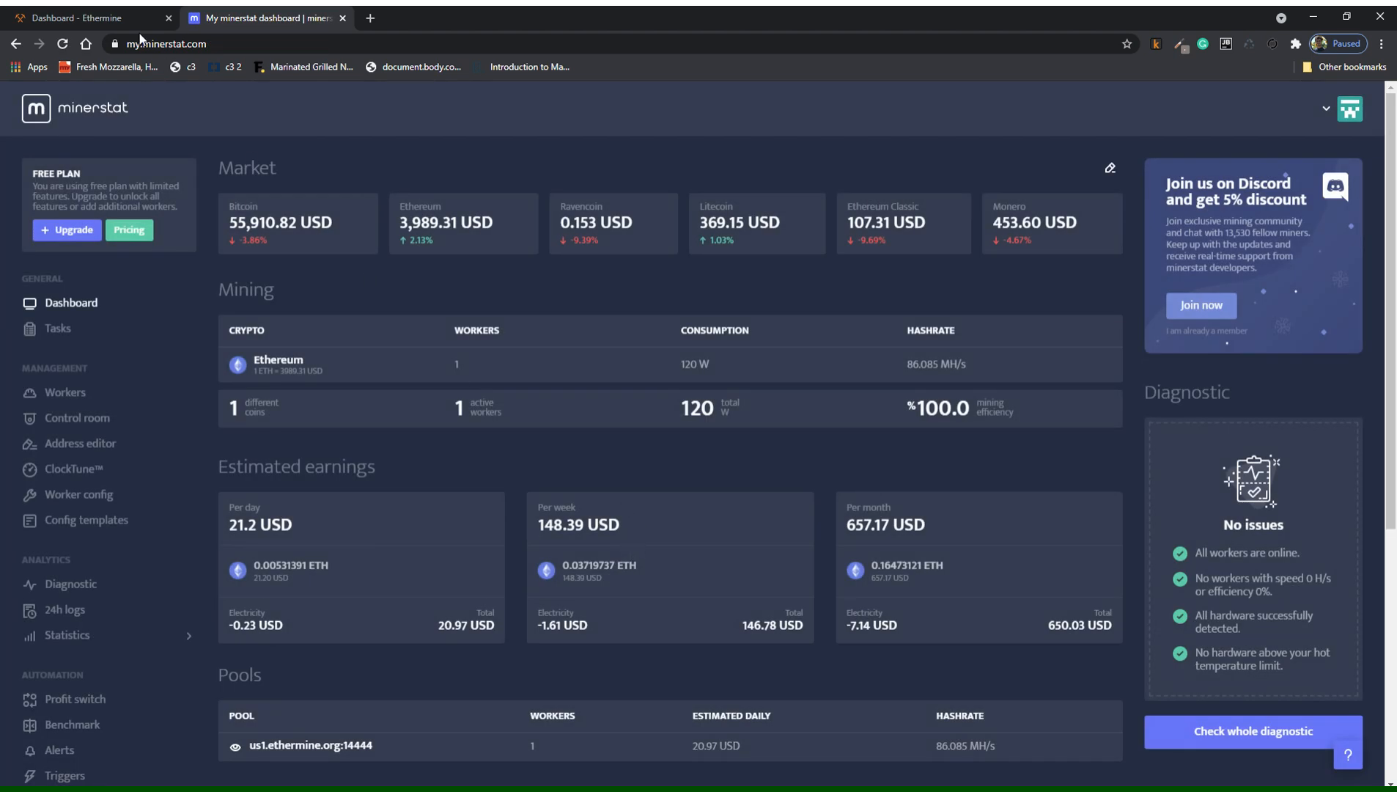
Check the Ethermine pool workers, then review the minerstat dashboard's earnings estimates.
click(140, 29)
scroll(339, 415, down, 10)
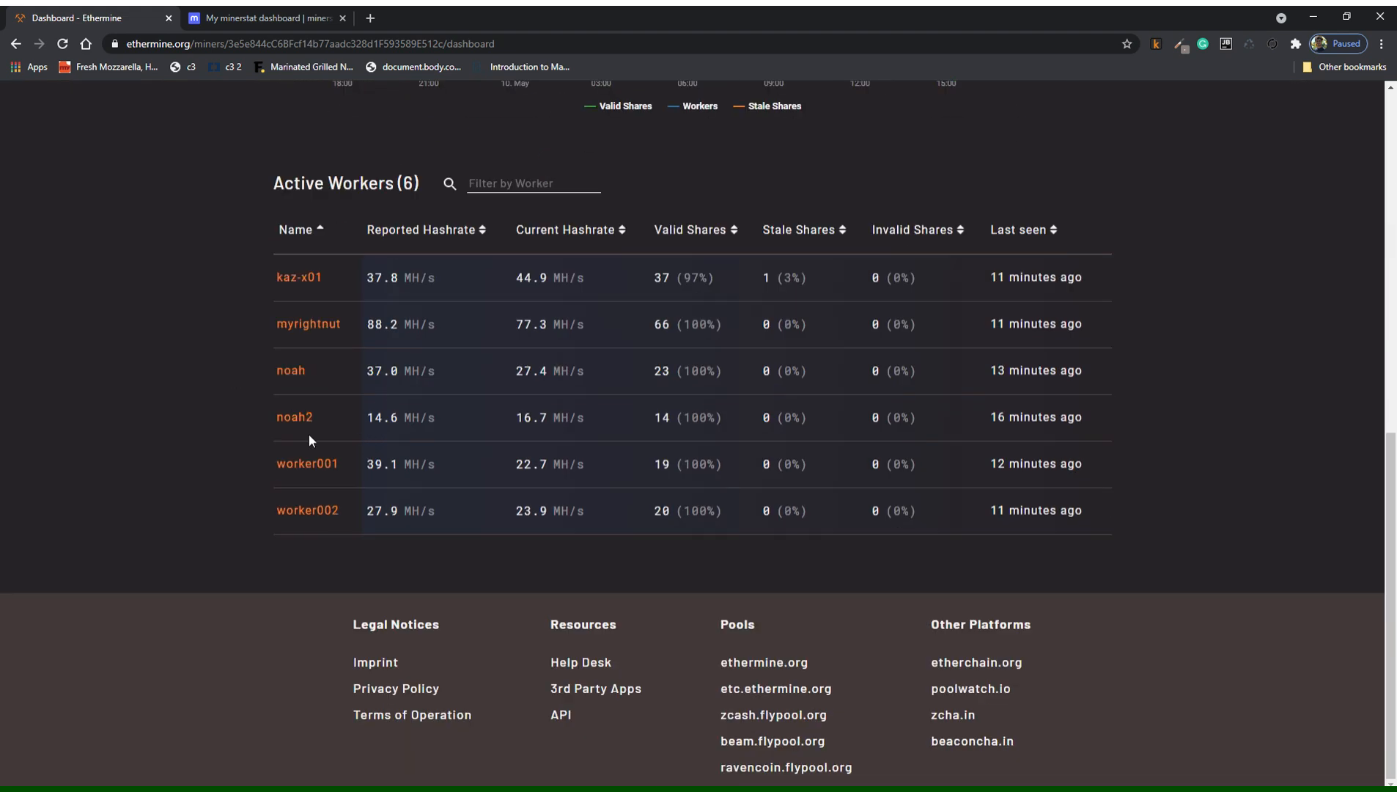
click(272, 20)
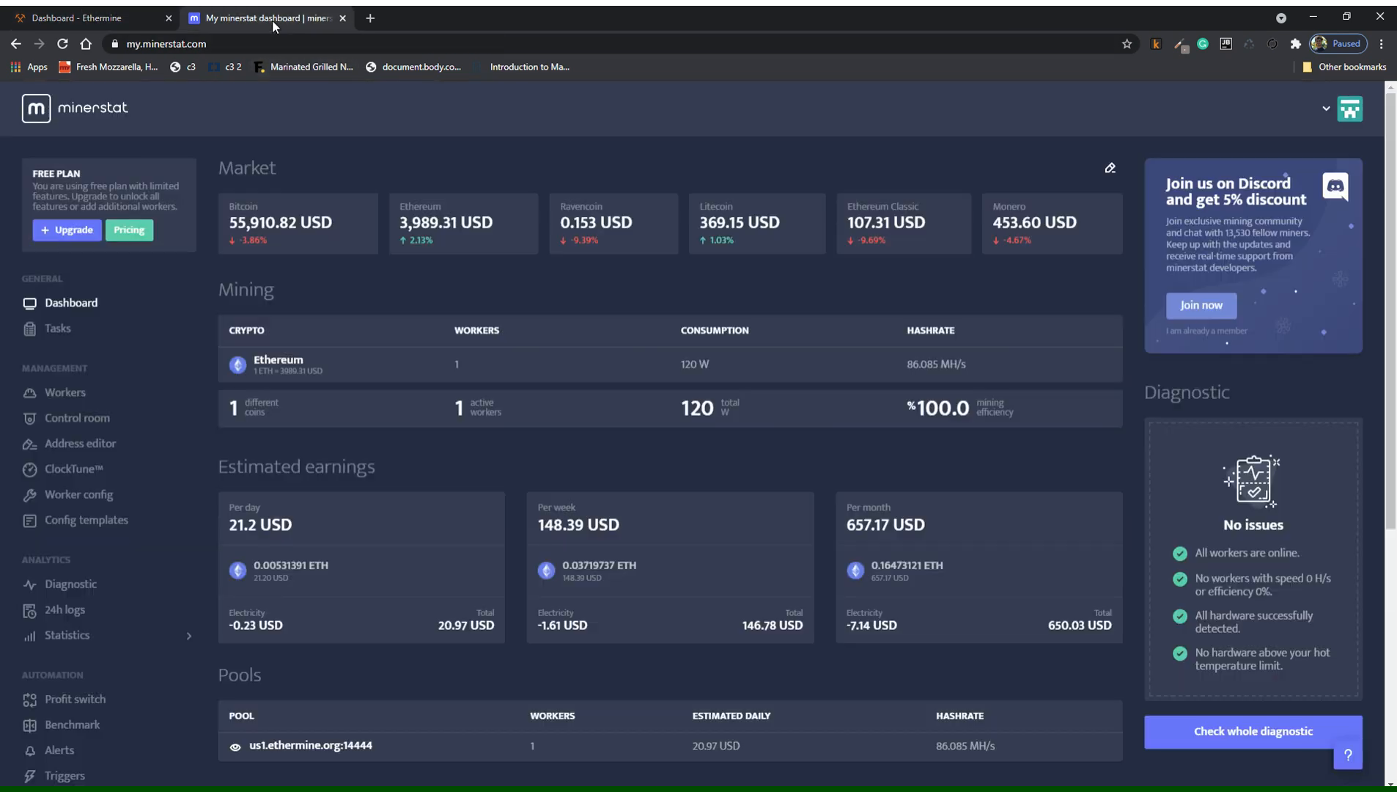
scroll(799, 582, down, 5)
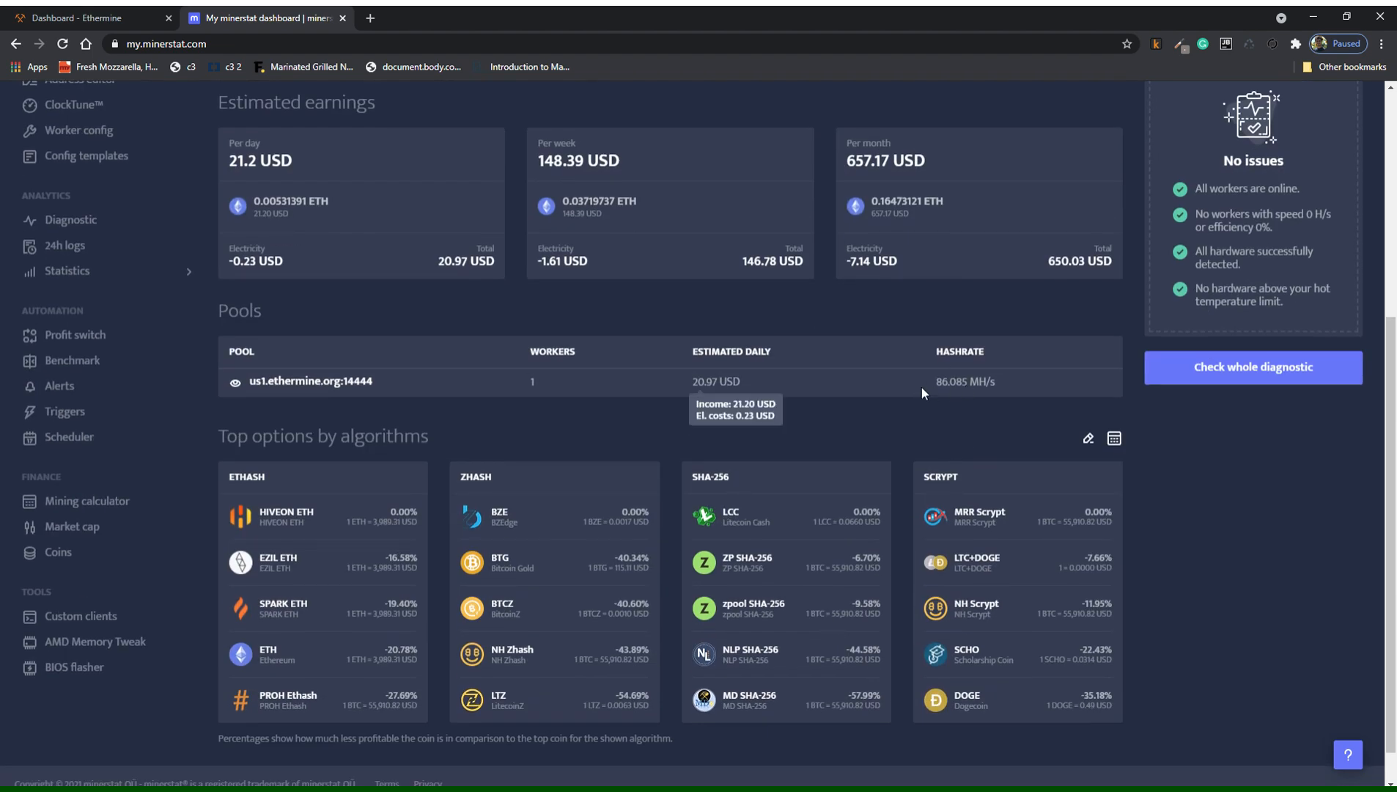
scroll(921, 476, up, 4)
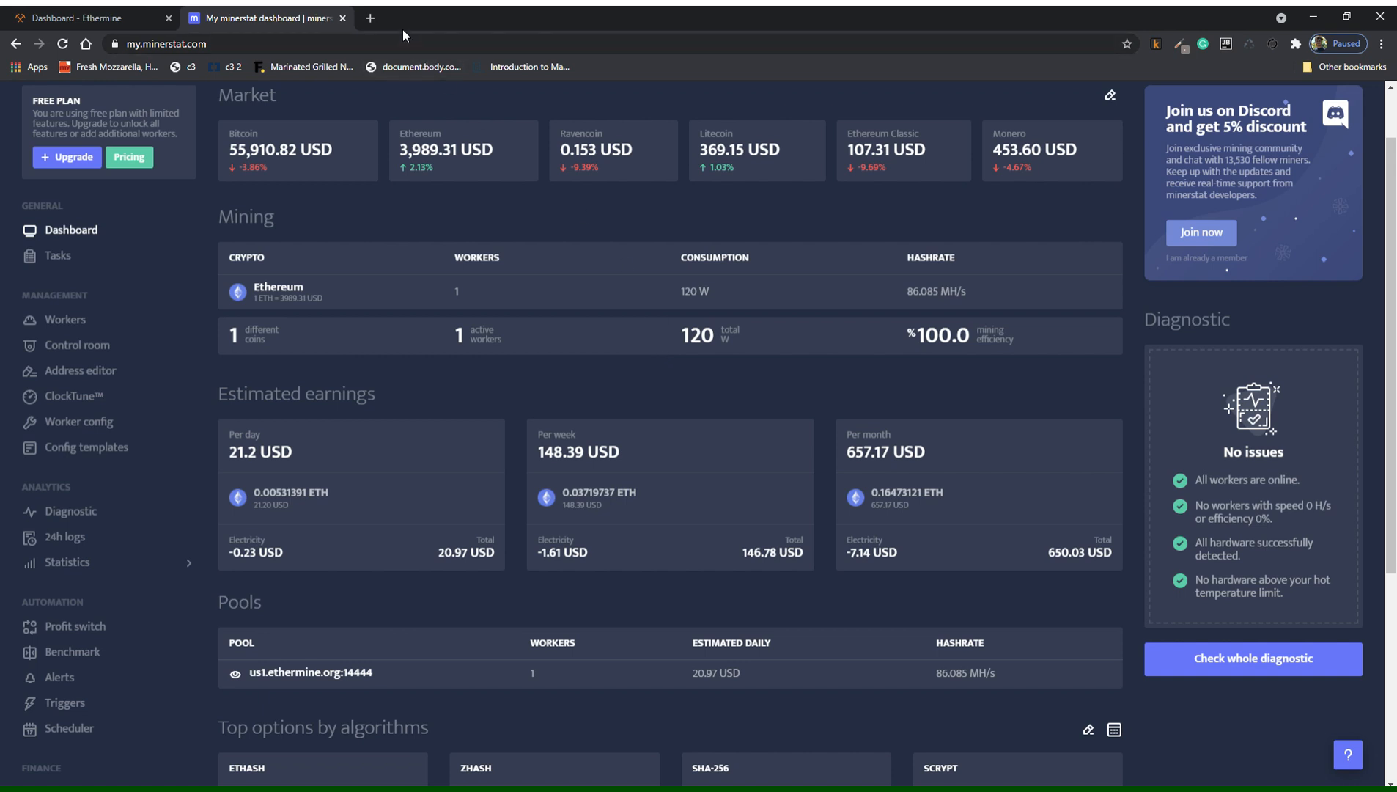
Search Google for 'nvidia' in a new browser tab.
click(368, 18)
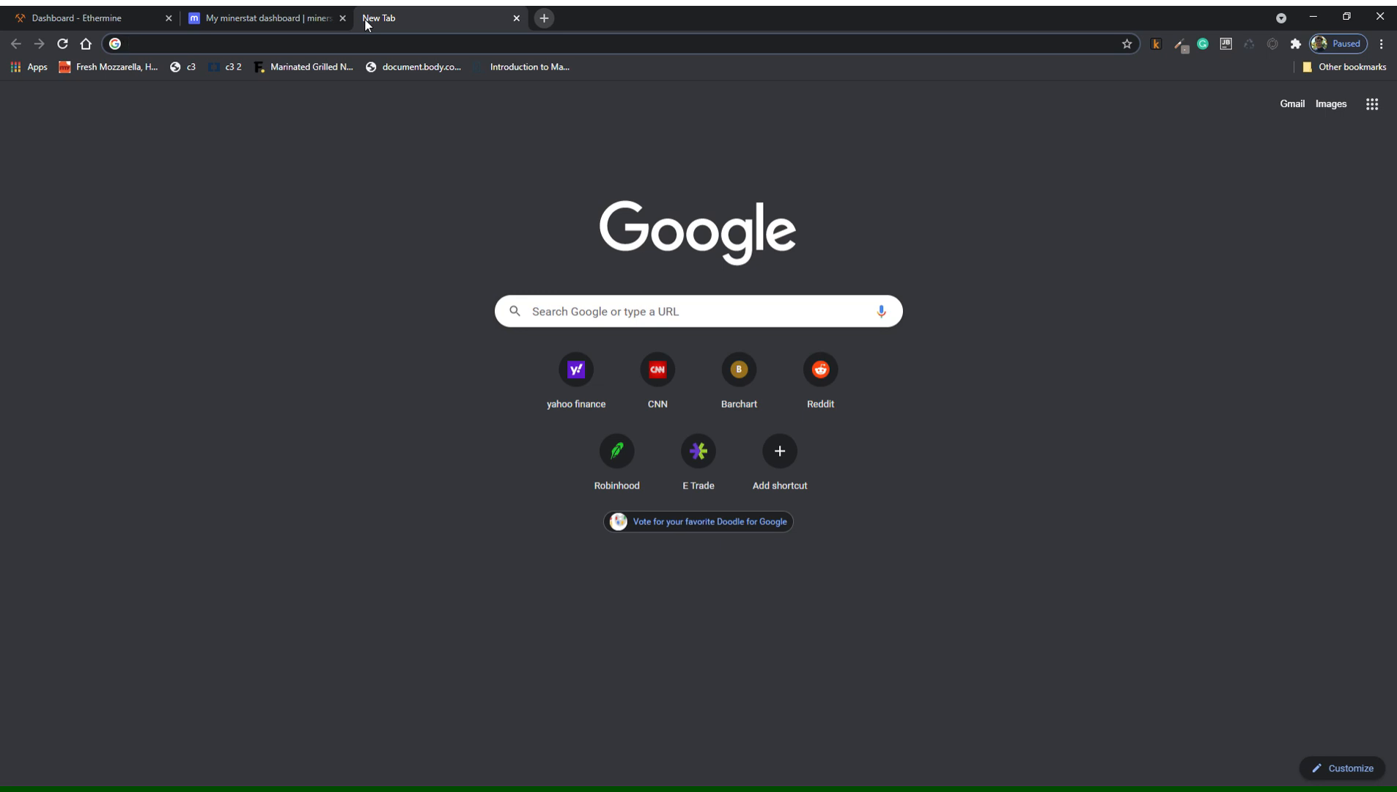
text(nvi)
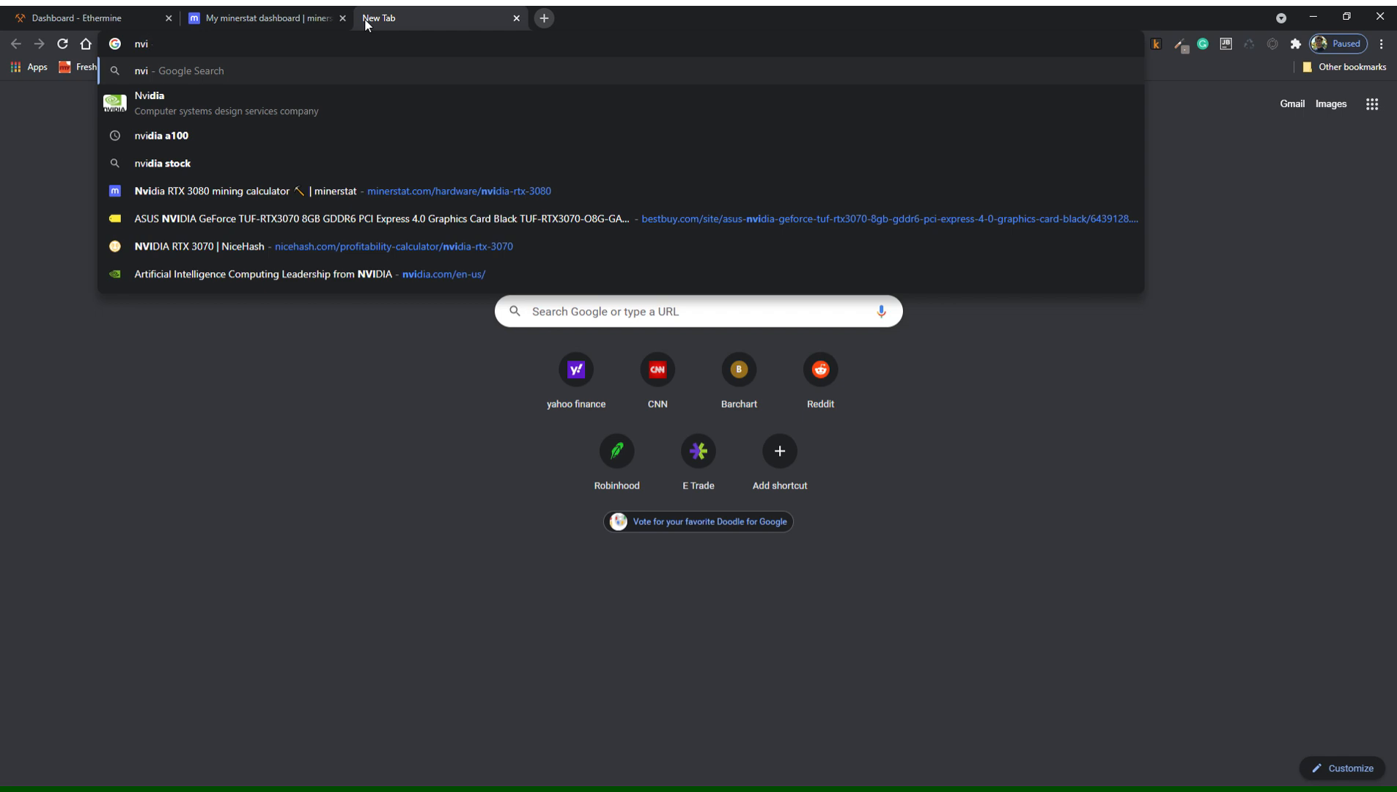
key(Down)
key(Return)
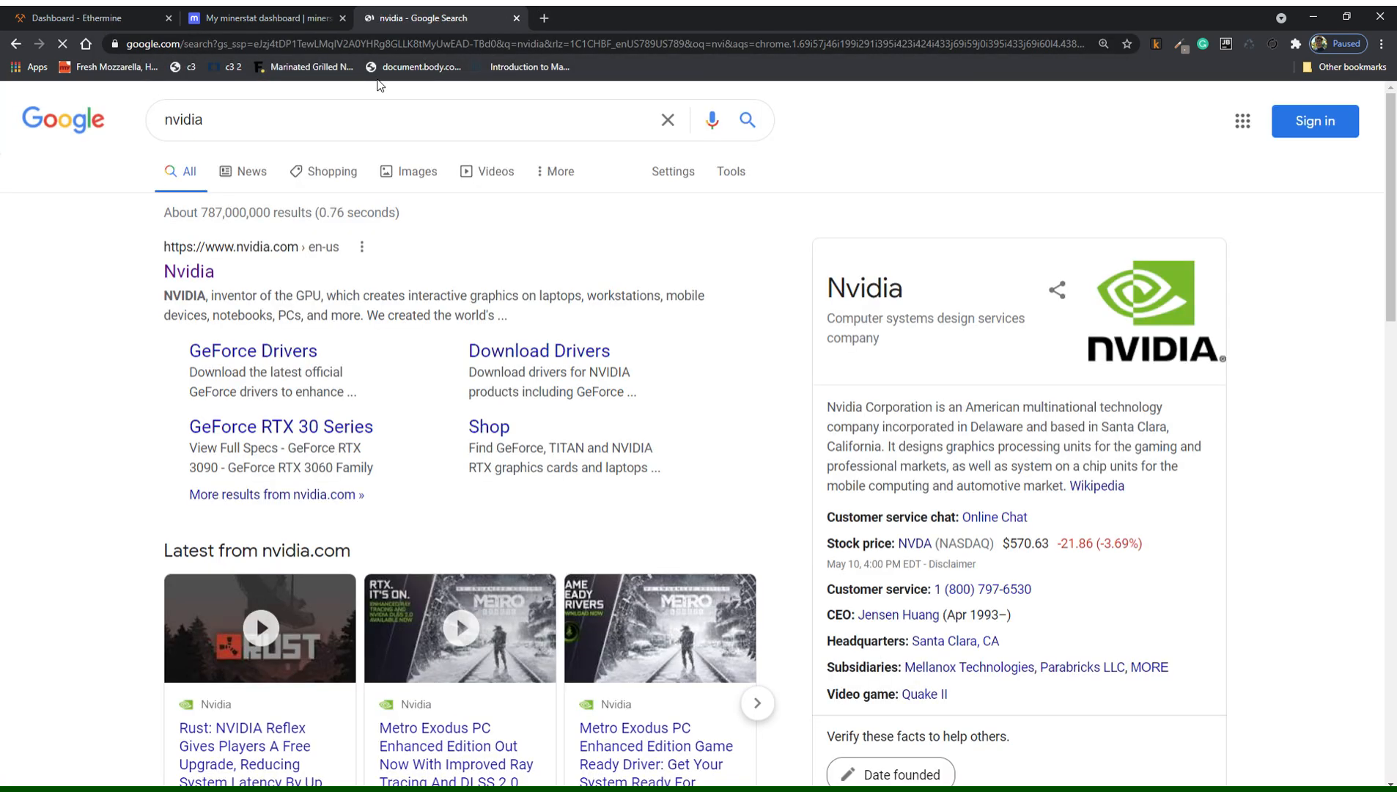
Go to the official NVIDIA site's GeForce RTX 30 Series graphics cards page and browse it.
click(207, 275)
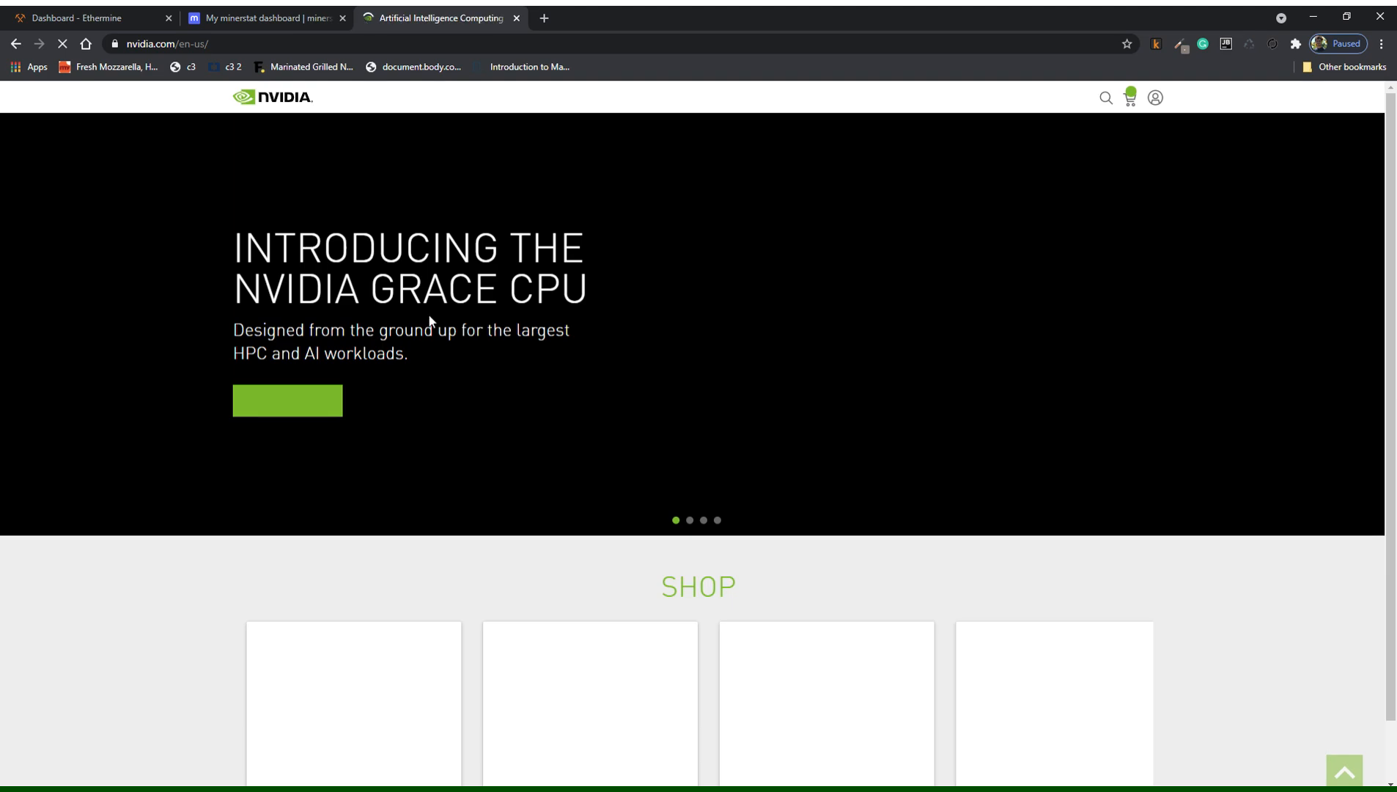
click(364, 100)
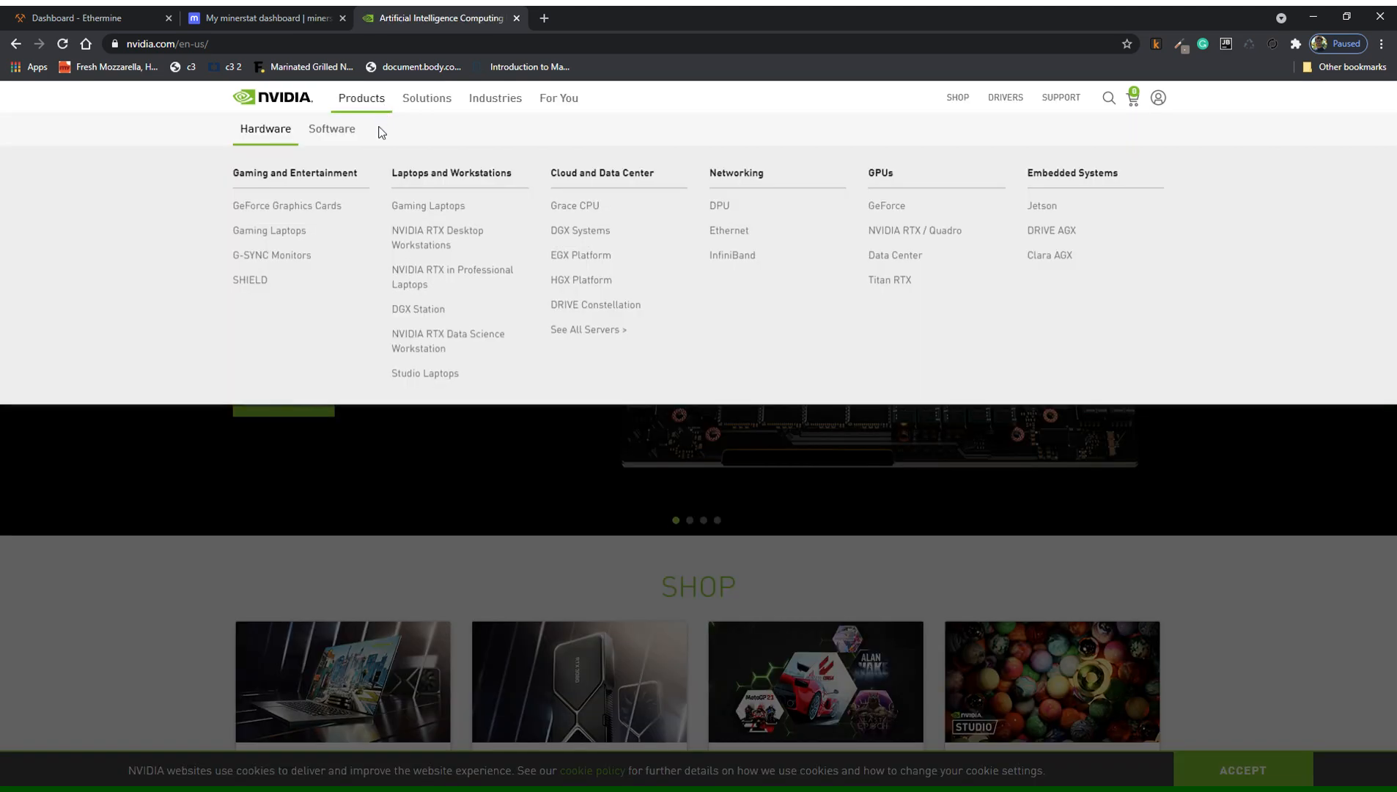
click(301, 210)
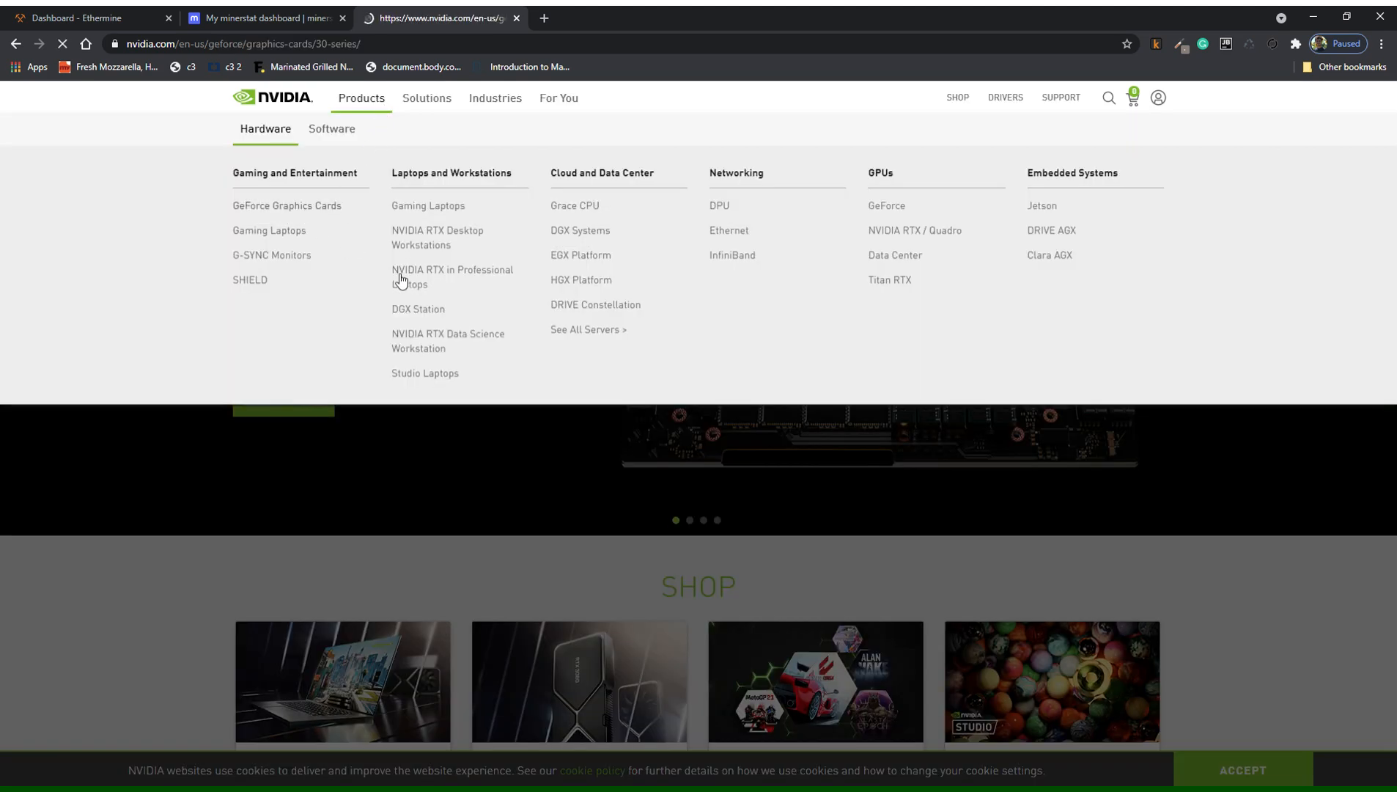
scroll(791, 387, down, 2)
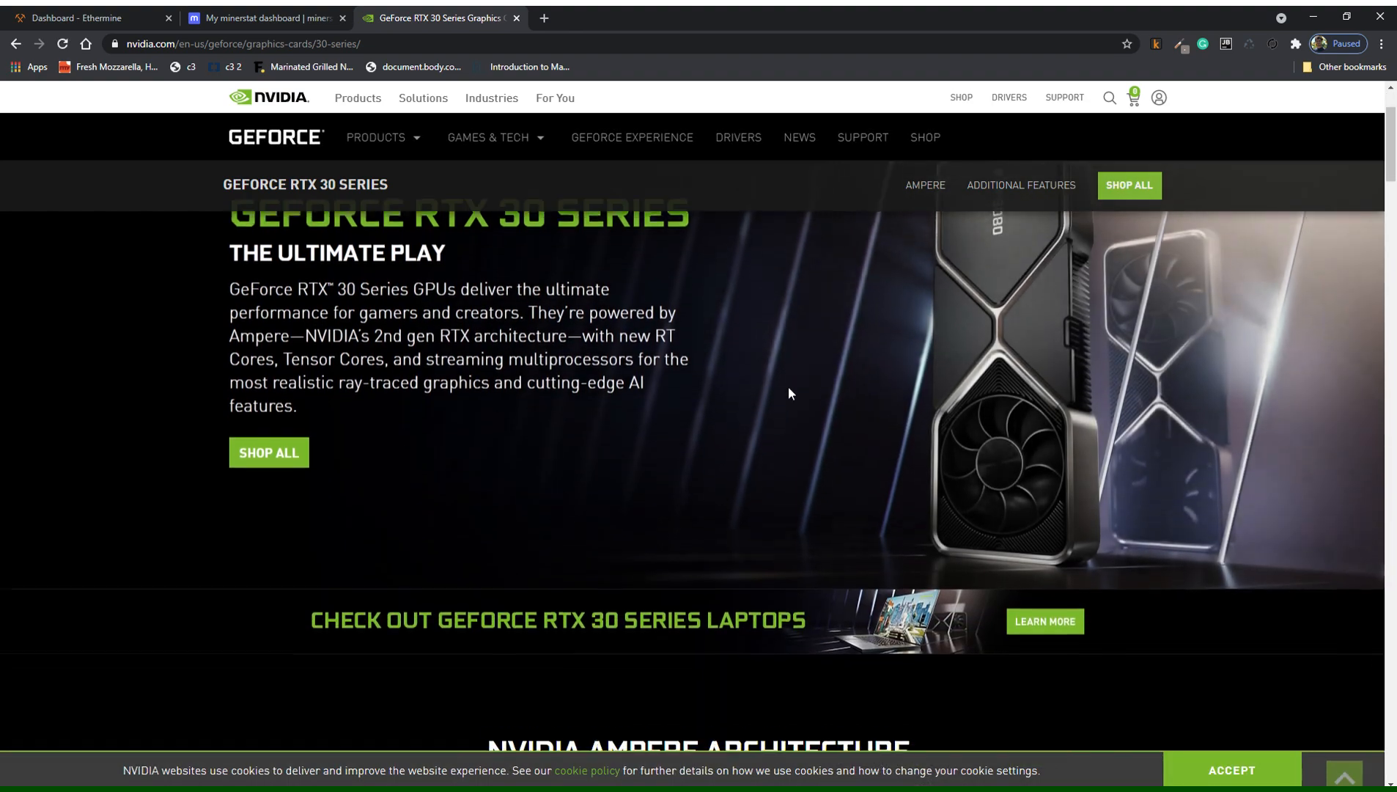
scroll(829, 413, up, 1)
scroll(828, 418, down, 10)
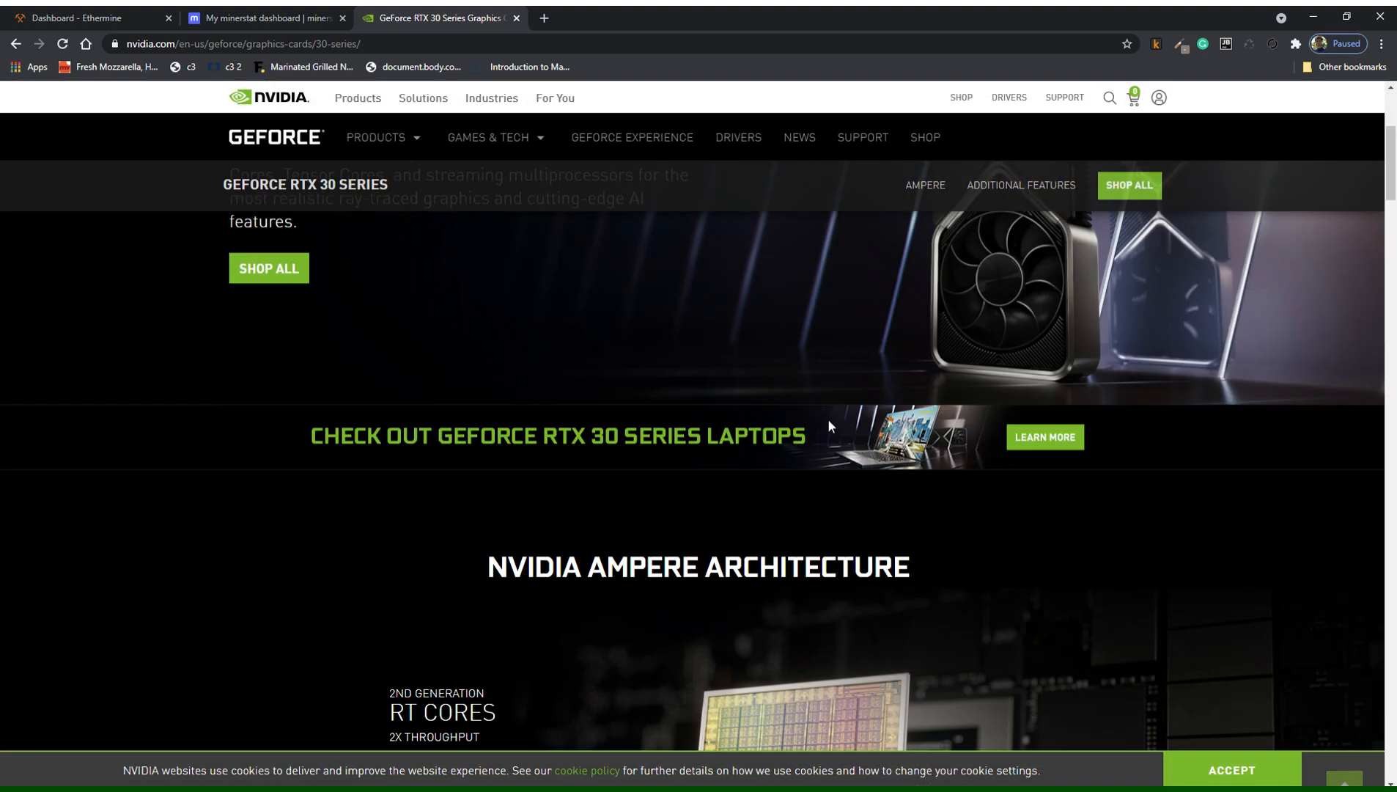
scroll(829, 427, down, 4)
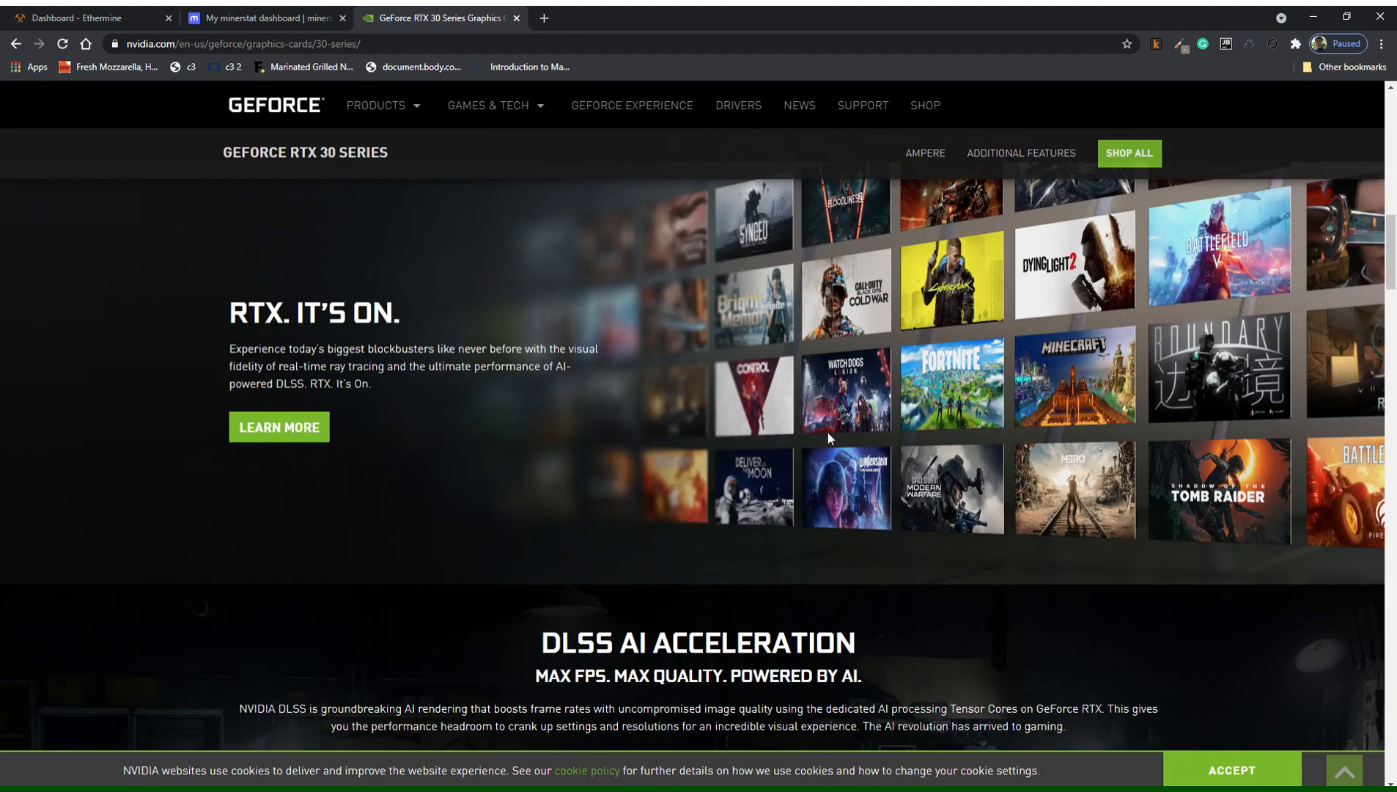
scroll(828, 435, down, 4)
scroll(829, 435, up, 3)
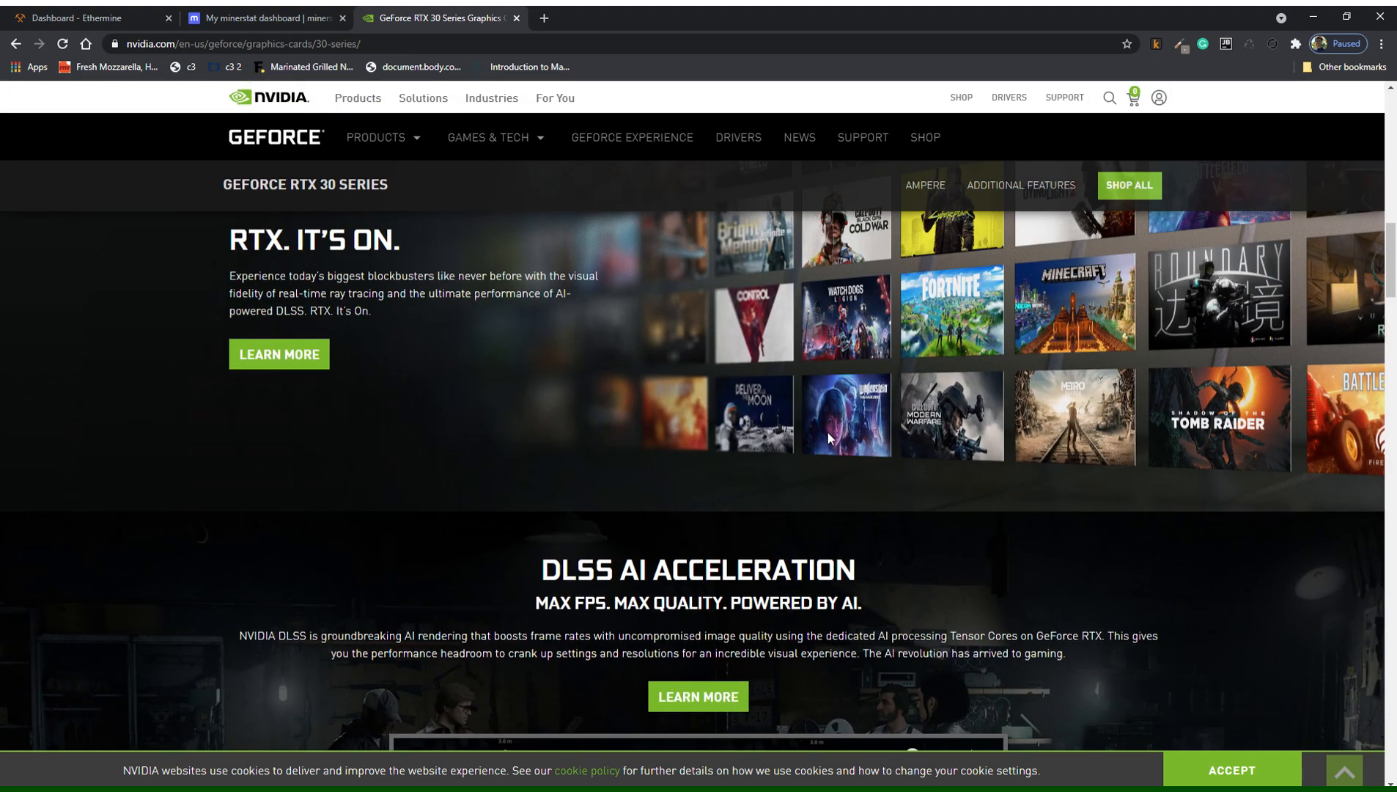
scroll(828, 437, up, 5)
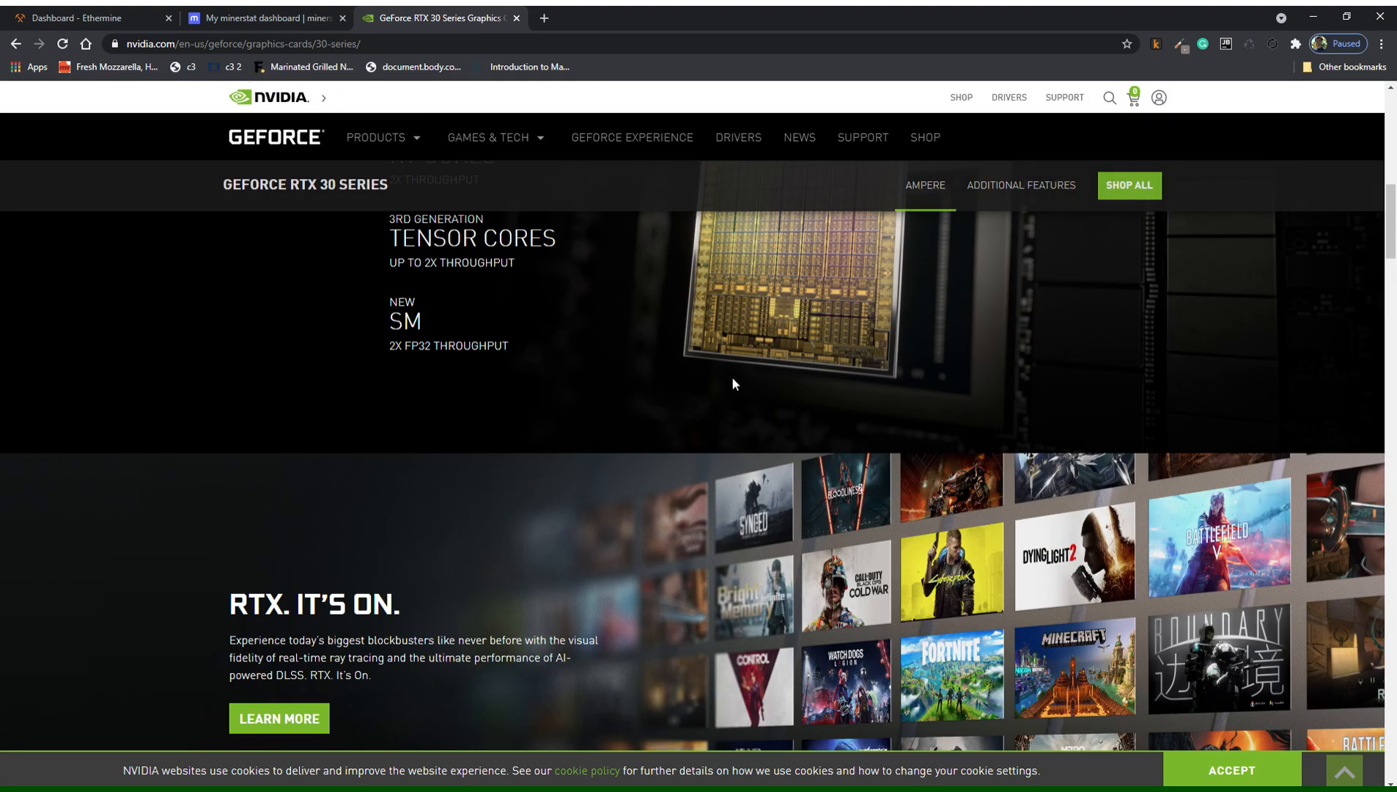
click(415, 45)
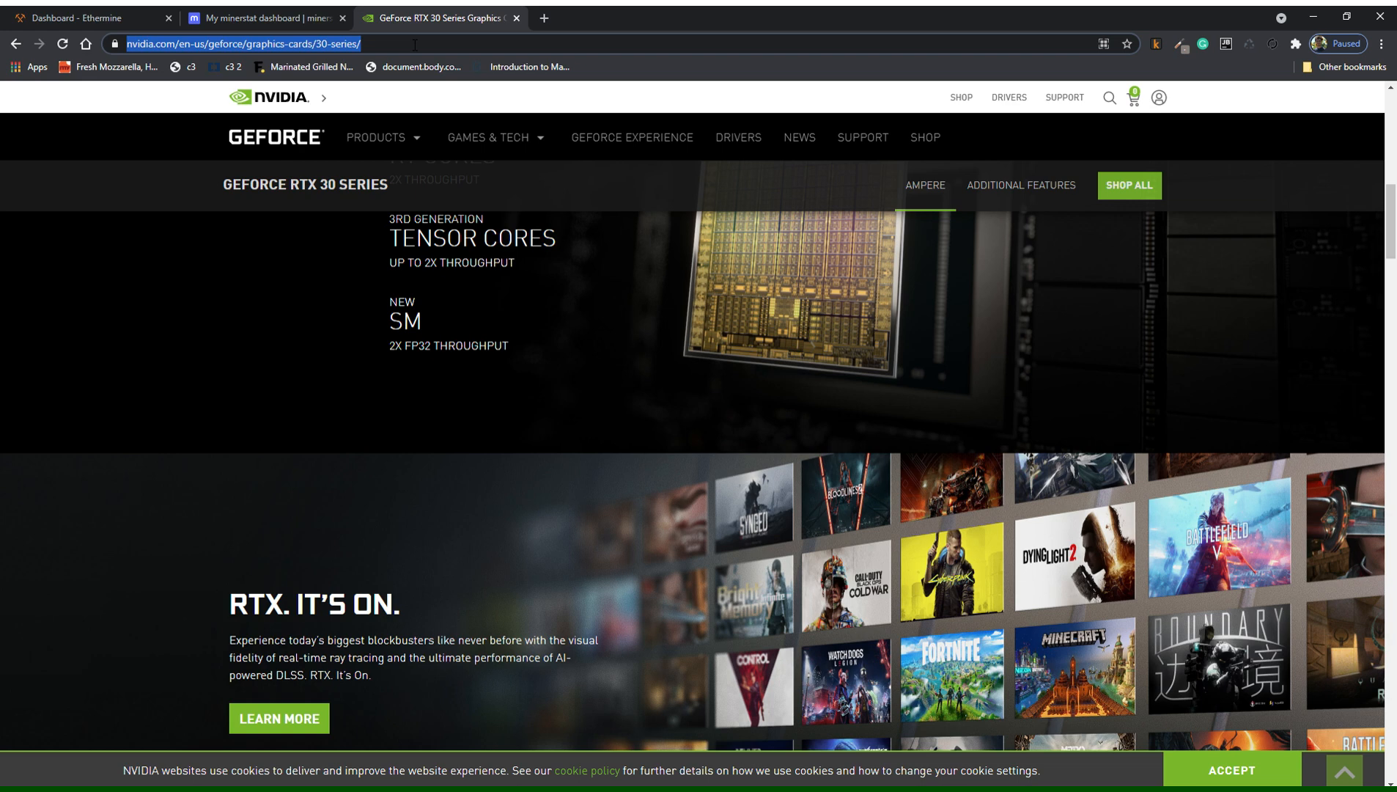
Go to ebay.com and search for '1070'.
text(ebay.com)
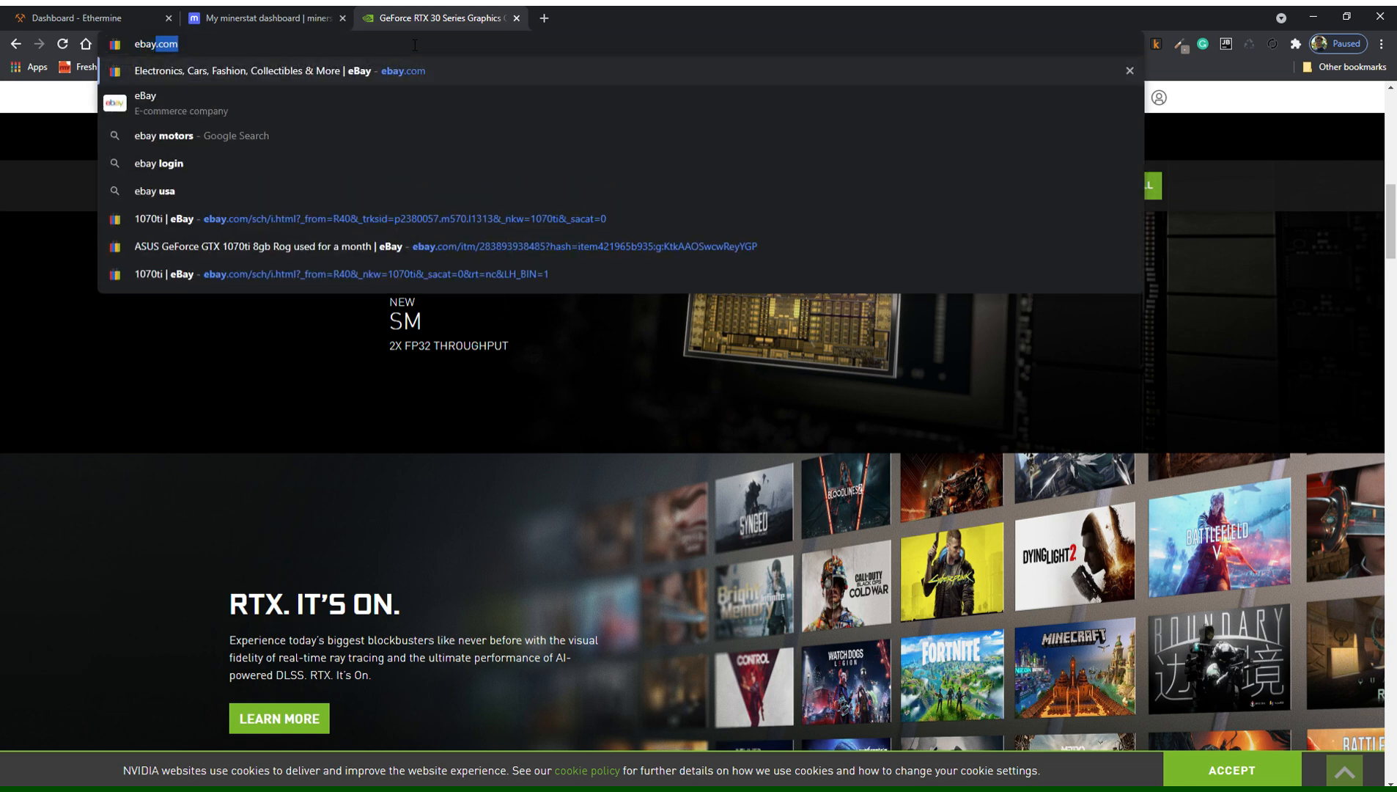
key(Return)
click(502, 129)
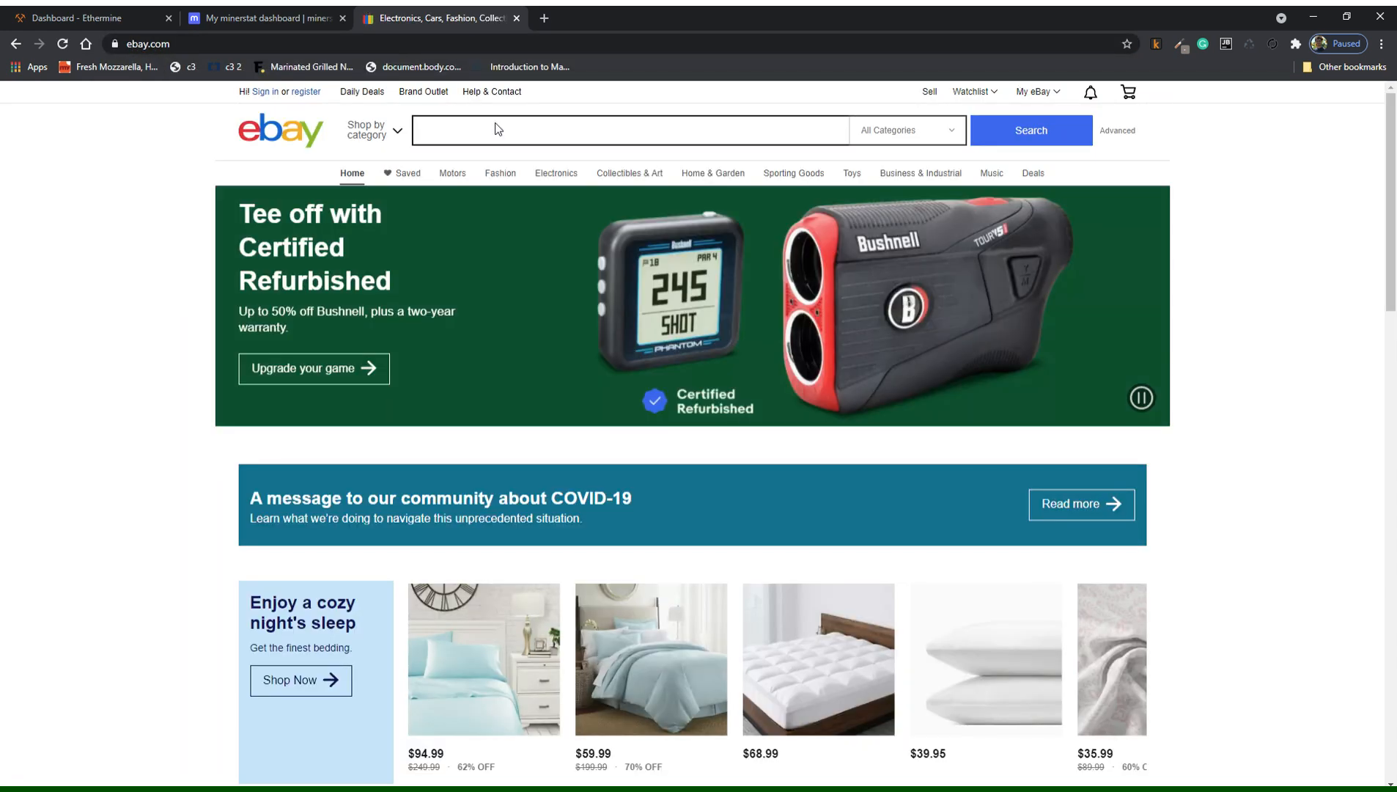
text(1070)
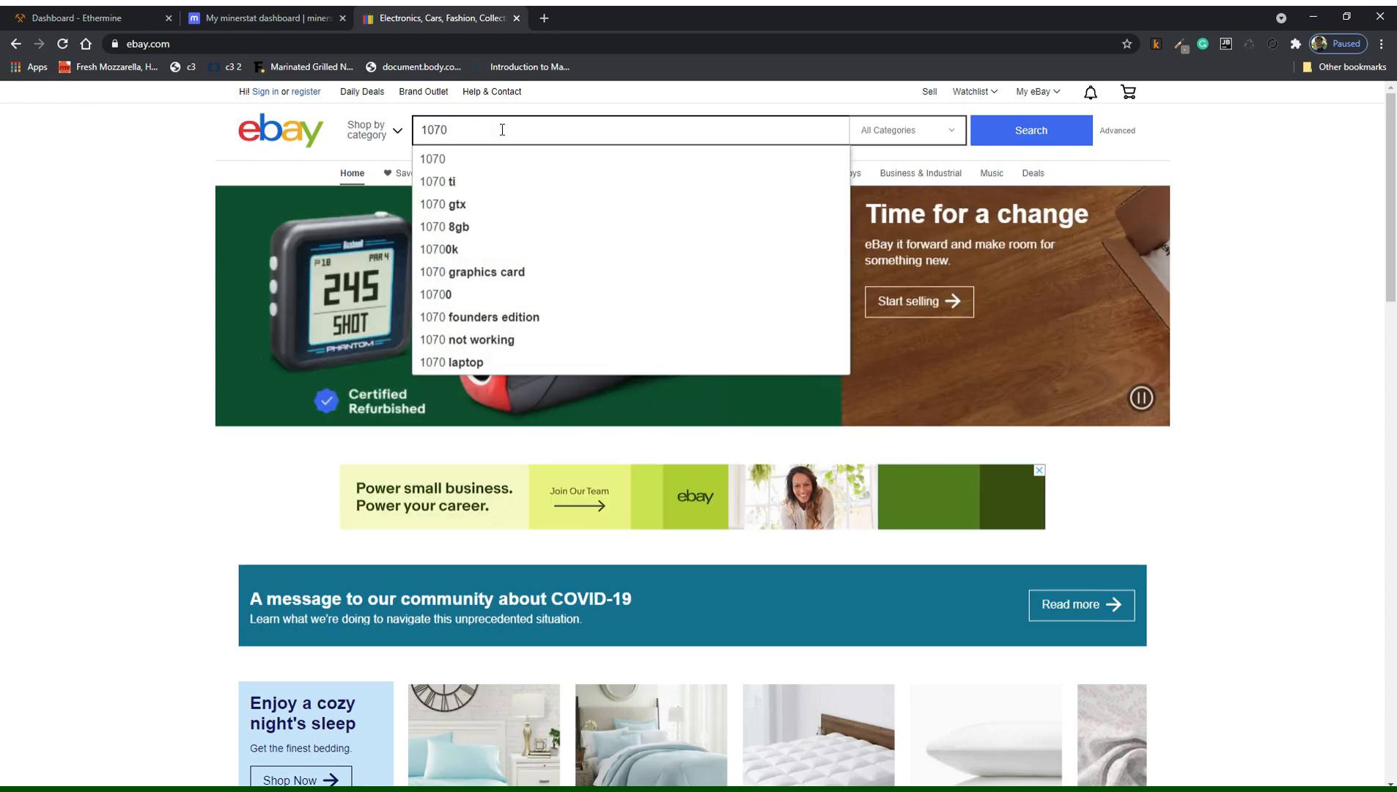
key(Return)
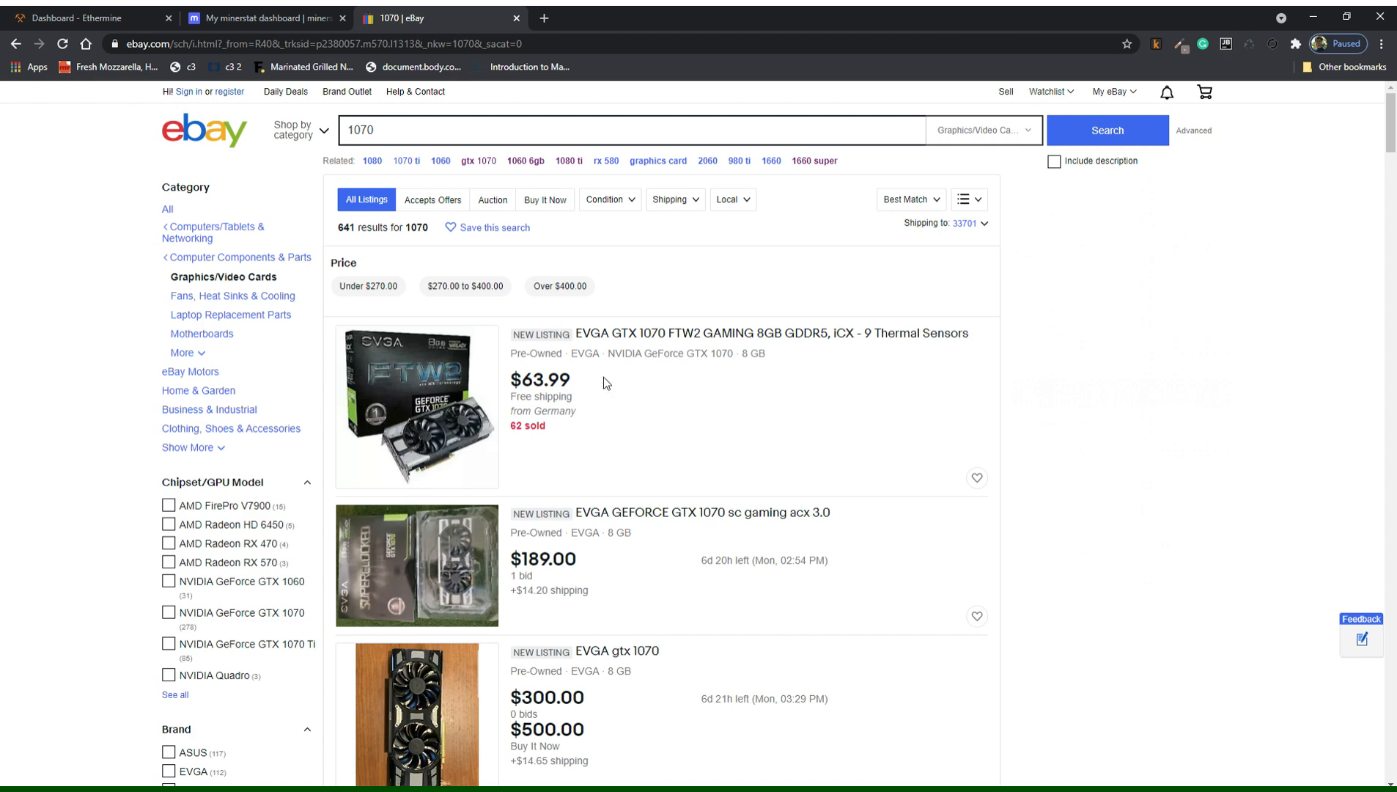
Filter the 1070 results to Buy It Now with free shipping and scroll to the EVGA GTX 1070 SC listing.
click(541, 207)
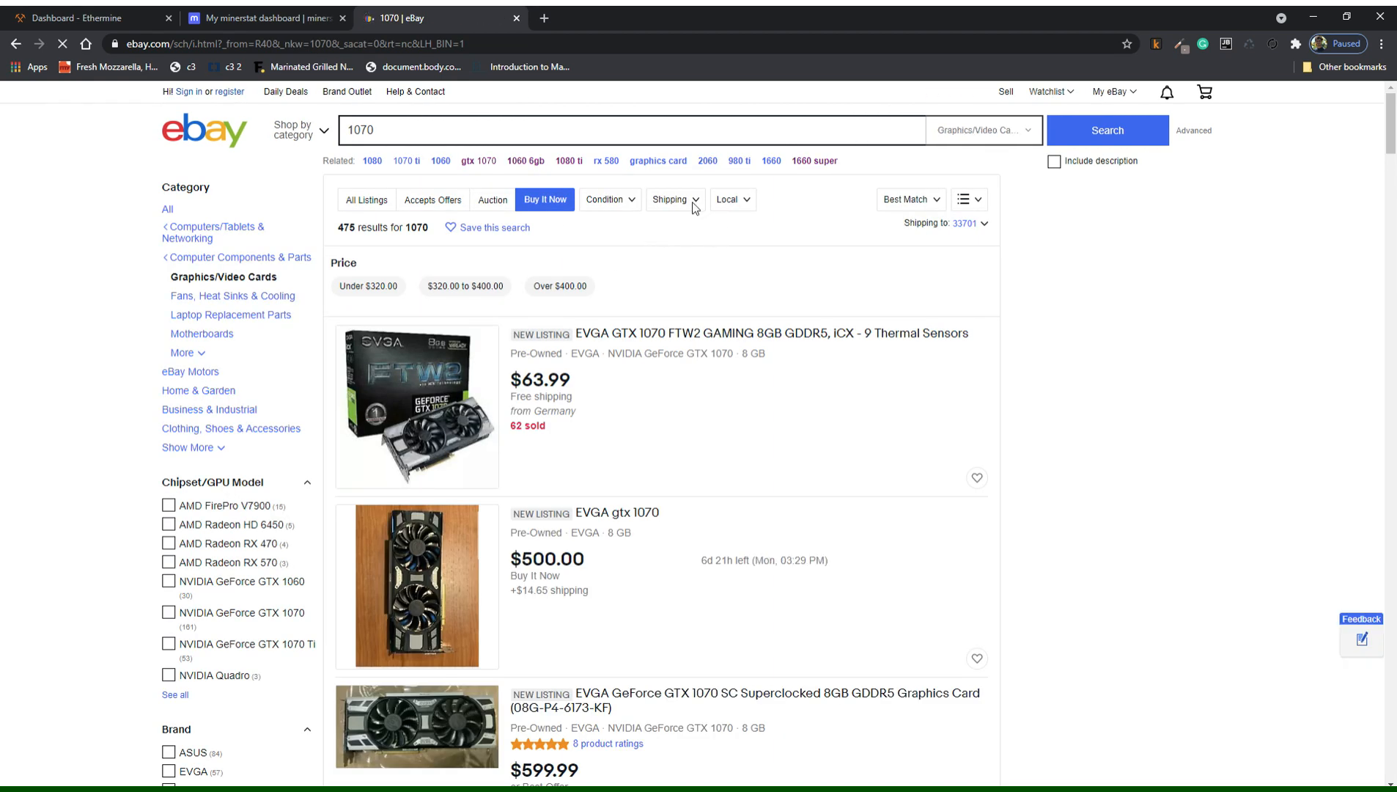
click(694, 208)
click(662, 225)
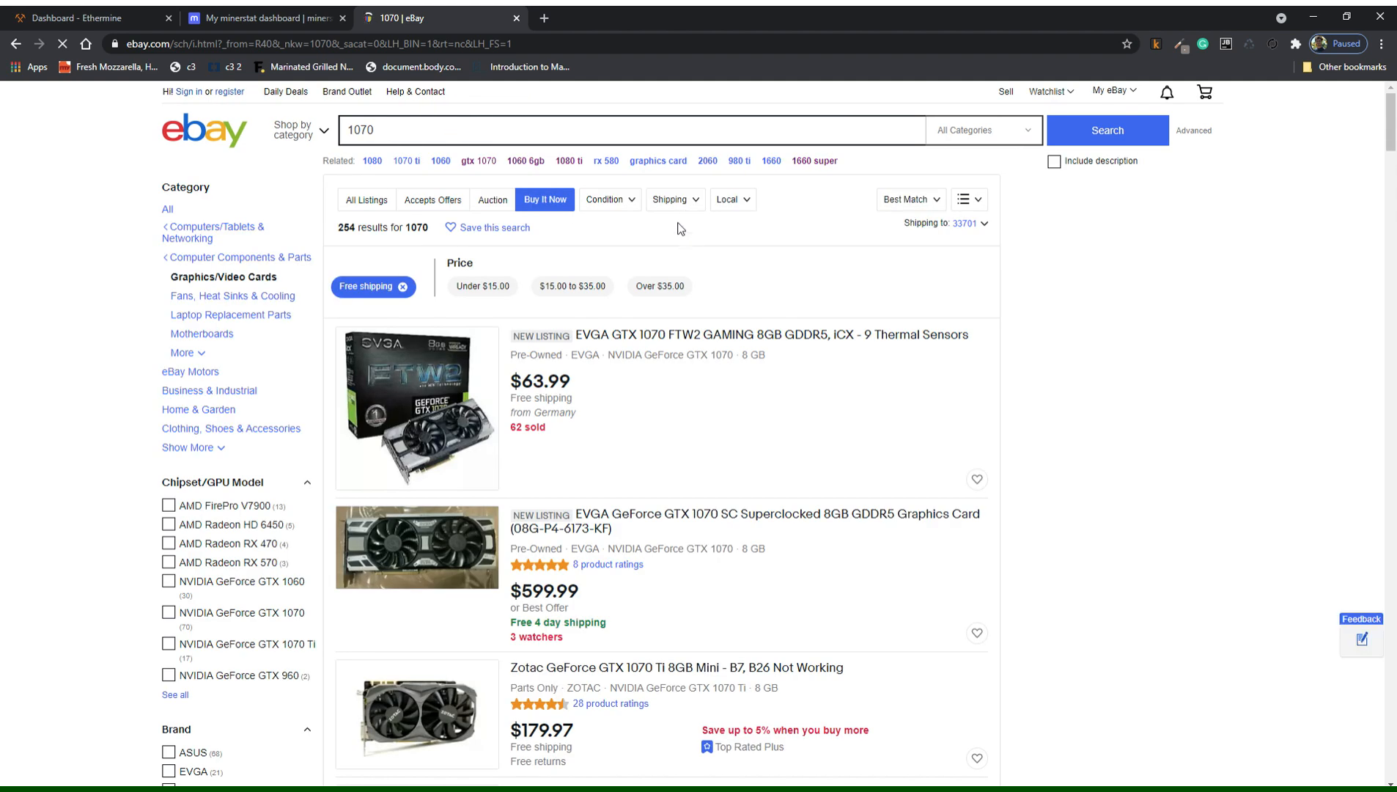
click(690, 208)
click(695, 201)
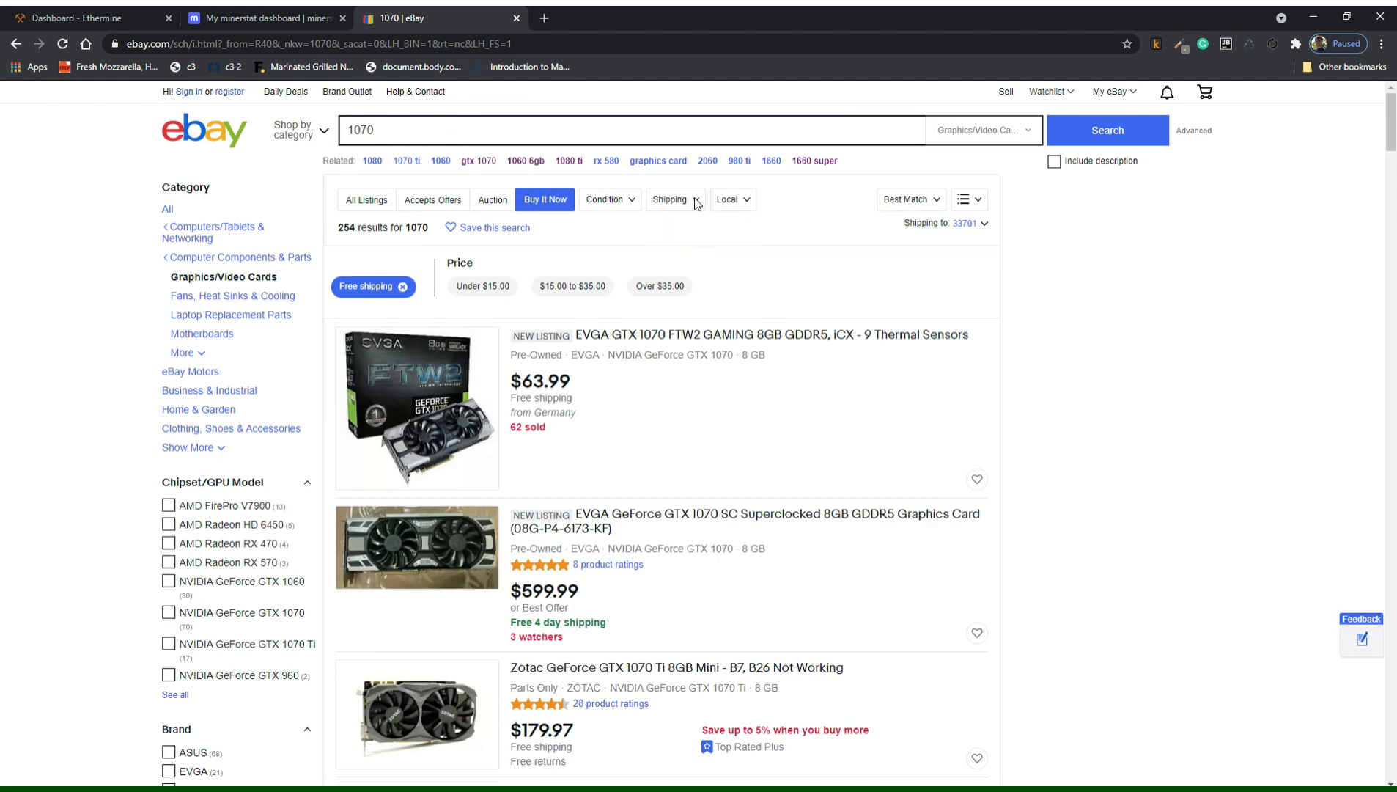
scroll(608, 373, down, 2)
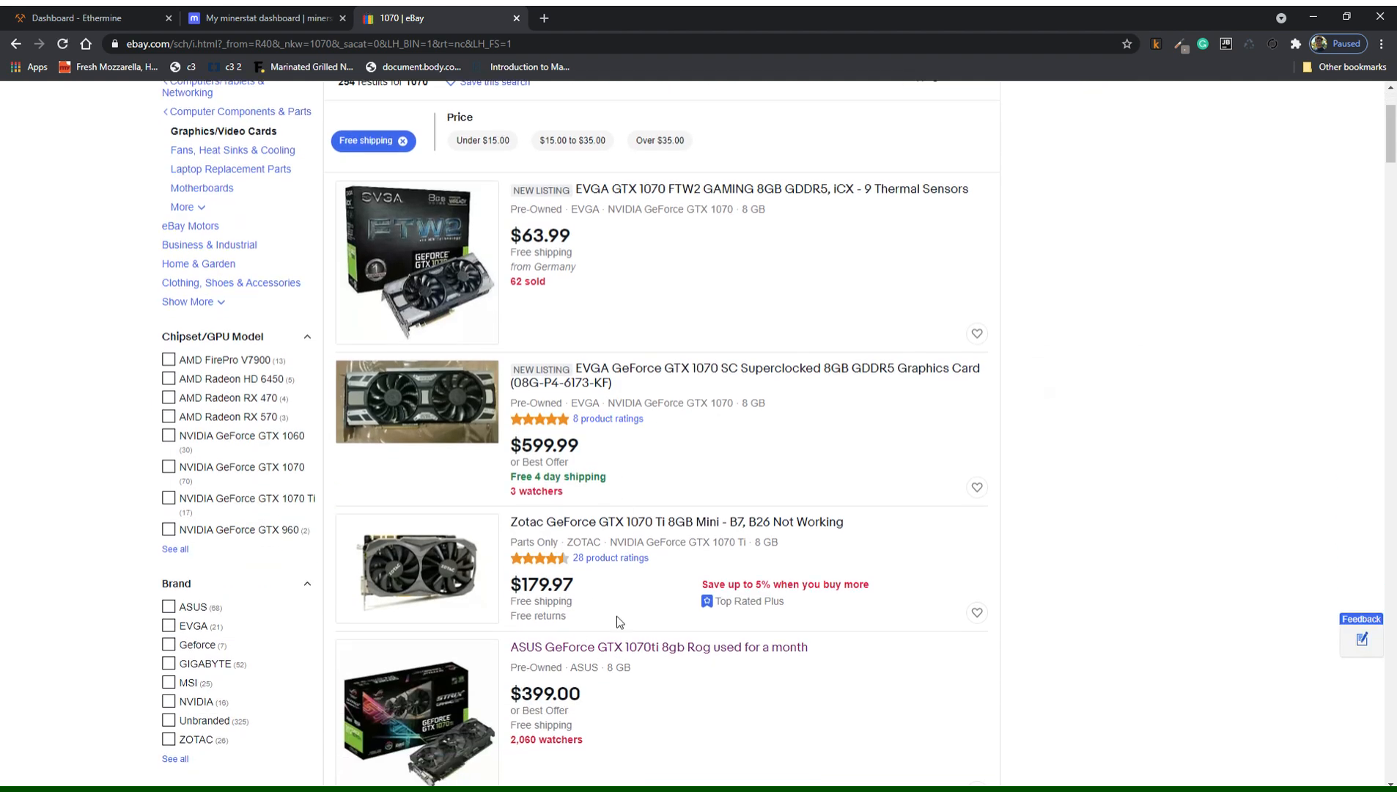
scroll(620, 623, down, 2)
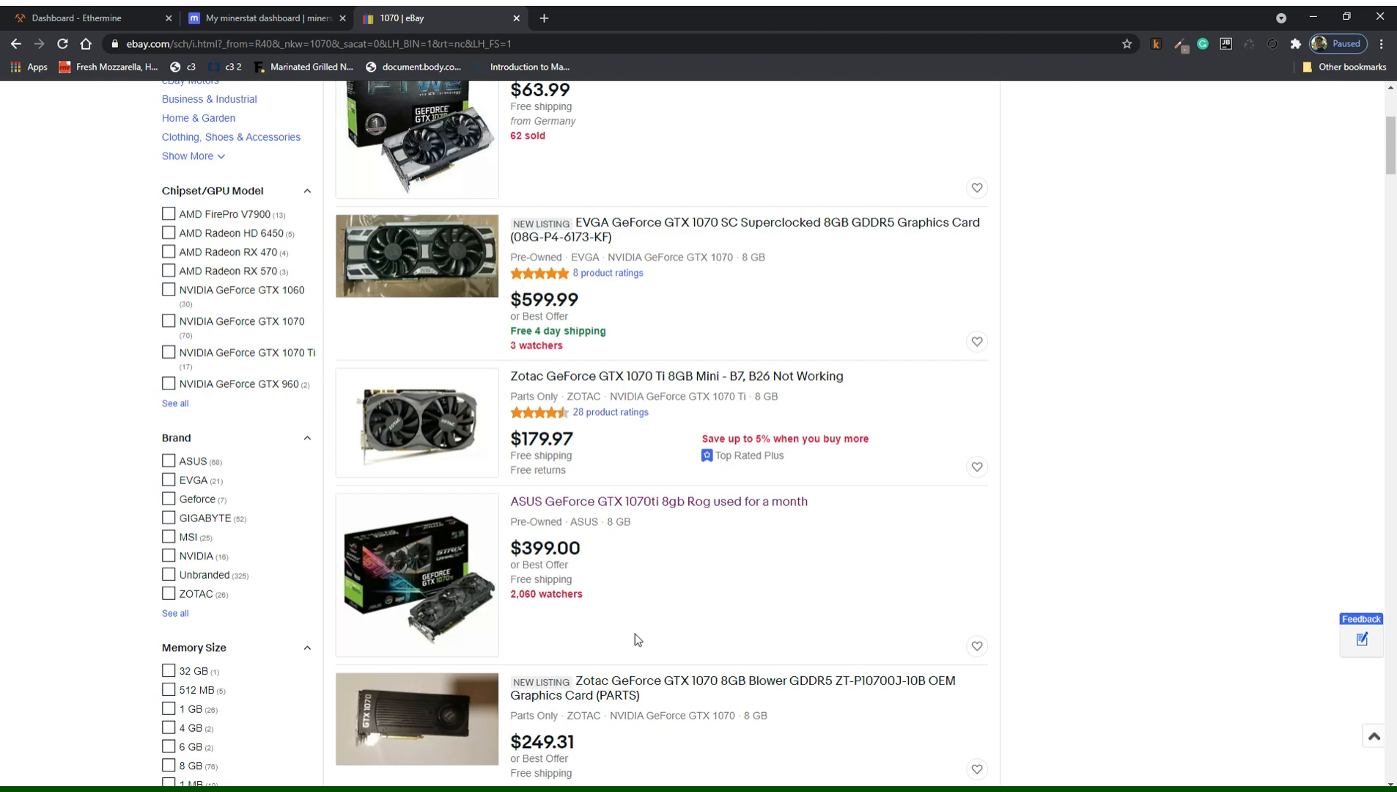
scroll(636, 639, down, 4)
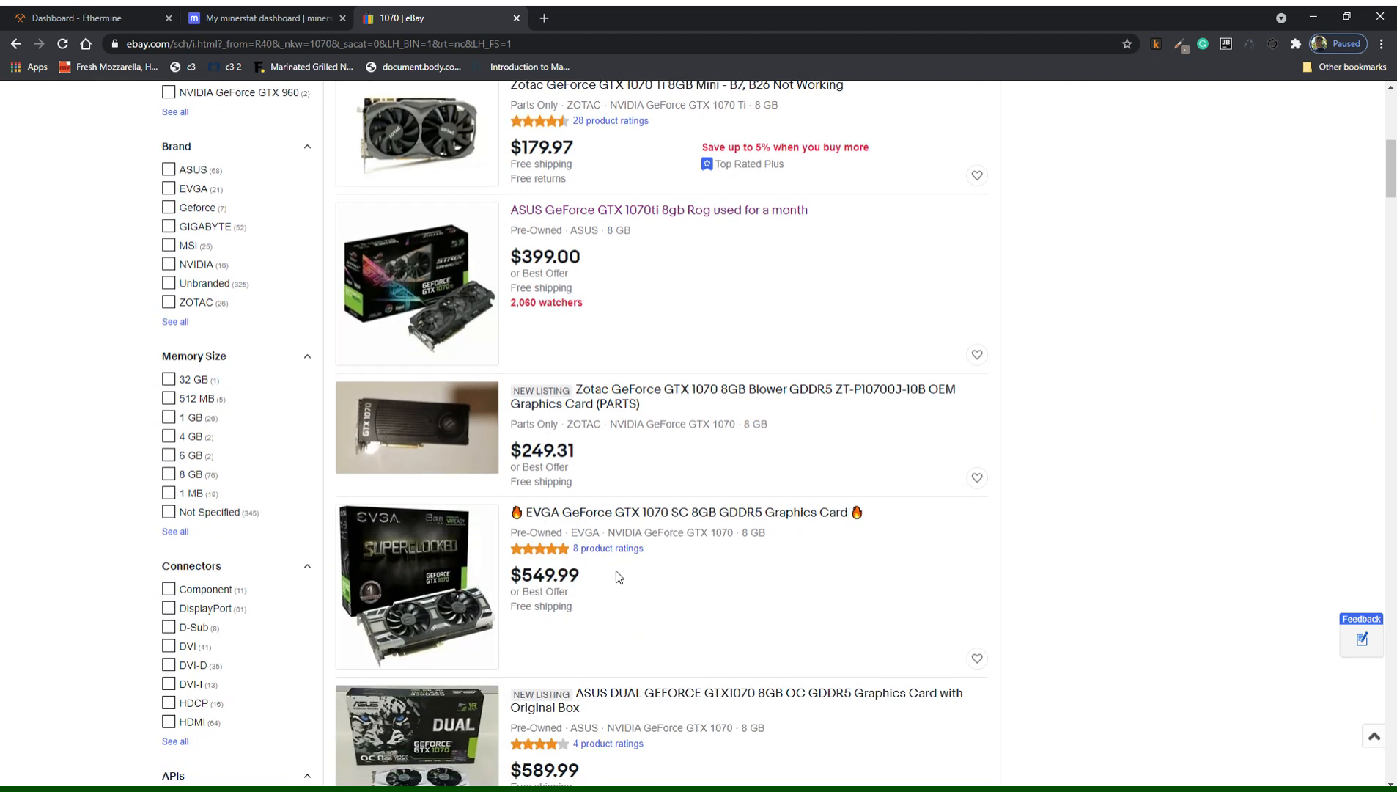
scroll(696, 601, down, 1)
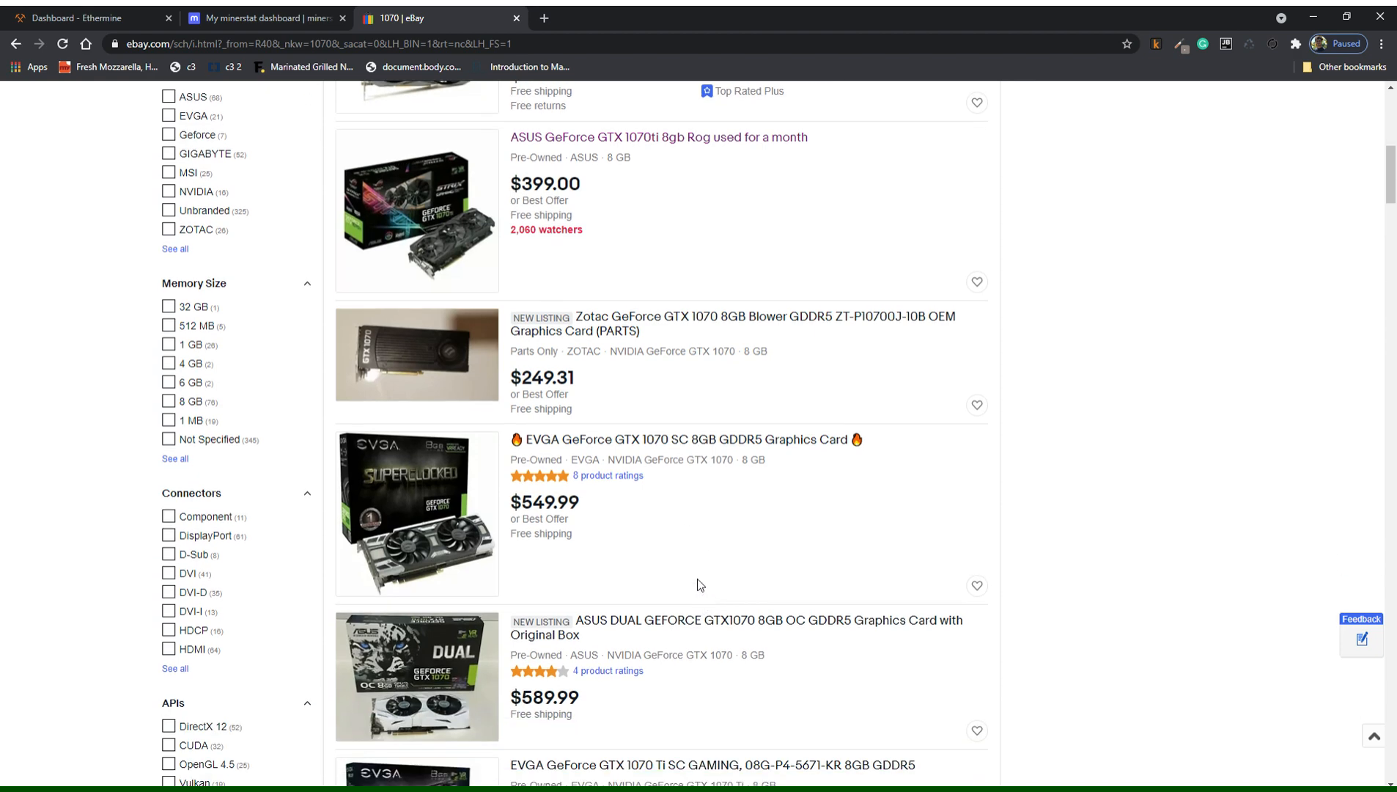
Open the $549.99 EVGA GTX 1070 SC 8GB listing and read the seller's description.
click(636, 447)
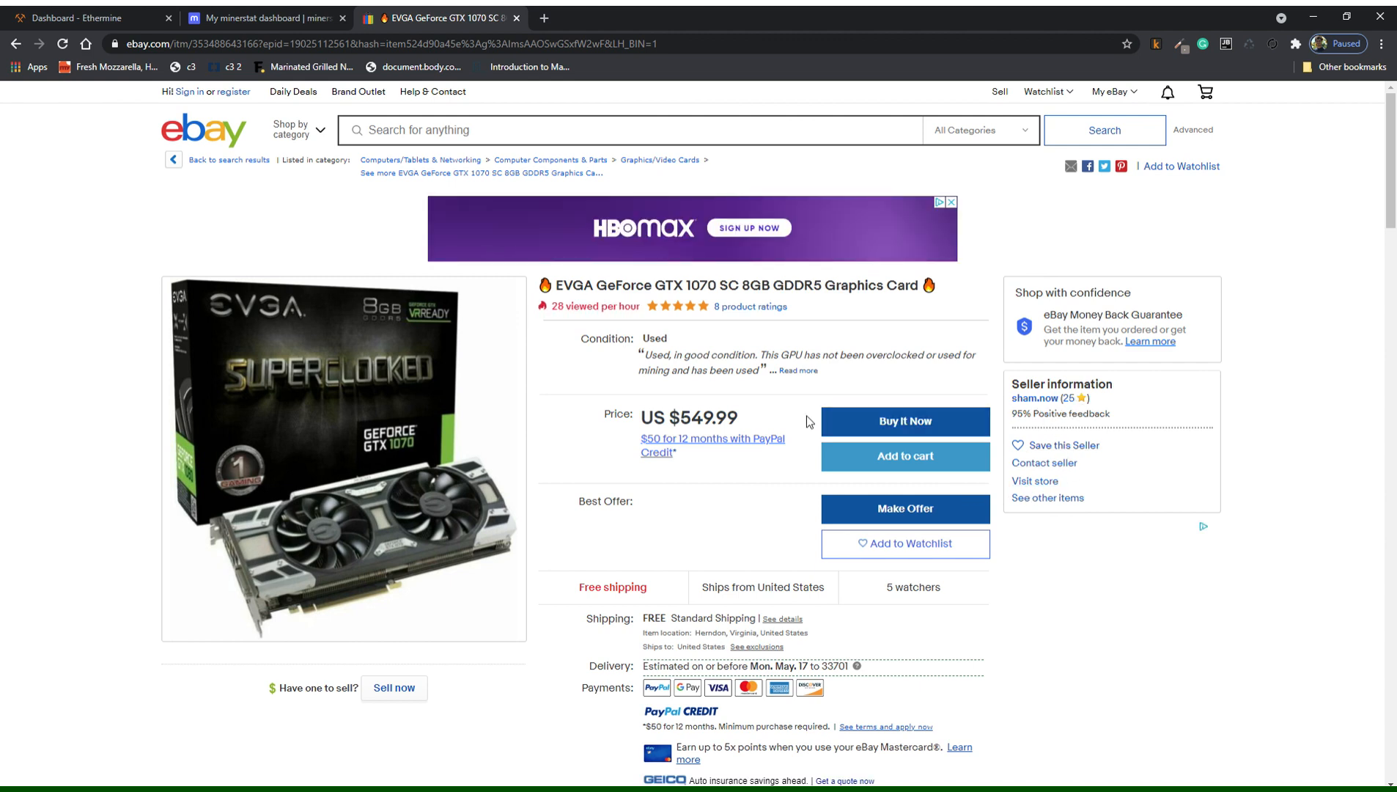
scroll(711, 404, down, 20)
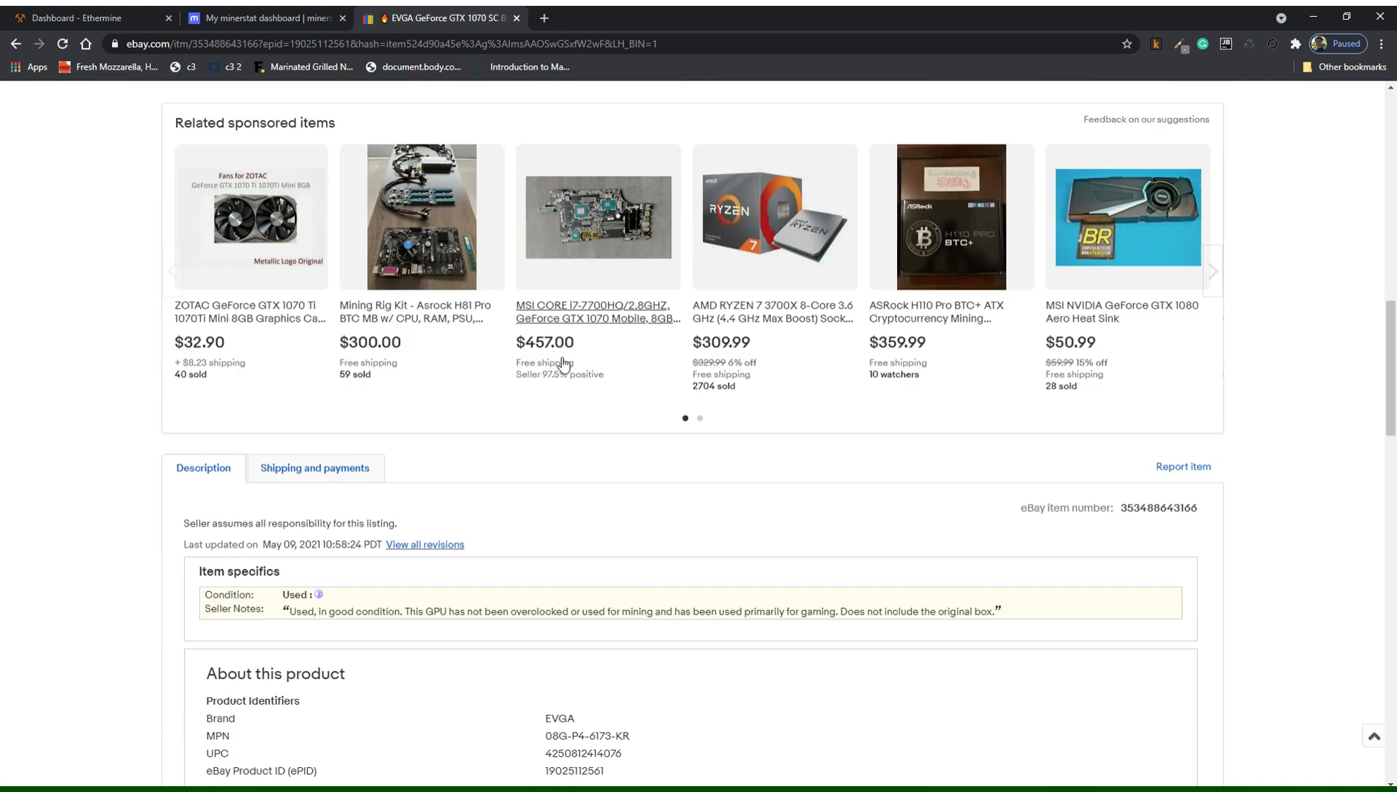
scroll(275, 322, down, 7)
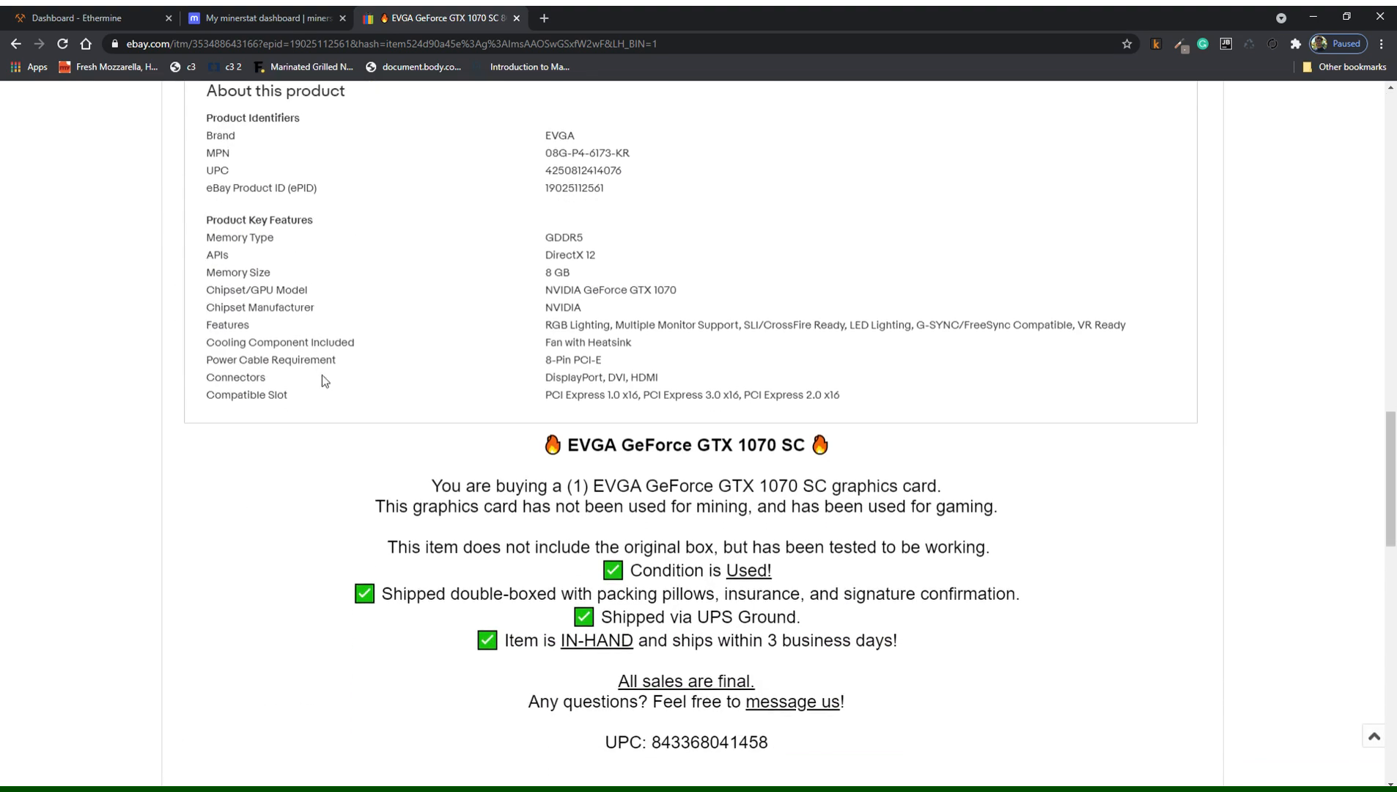
scroll(481, 498, down, 1)
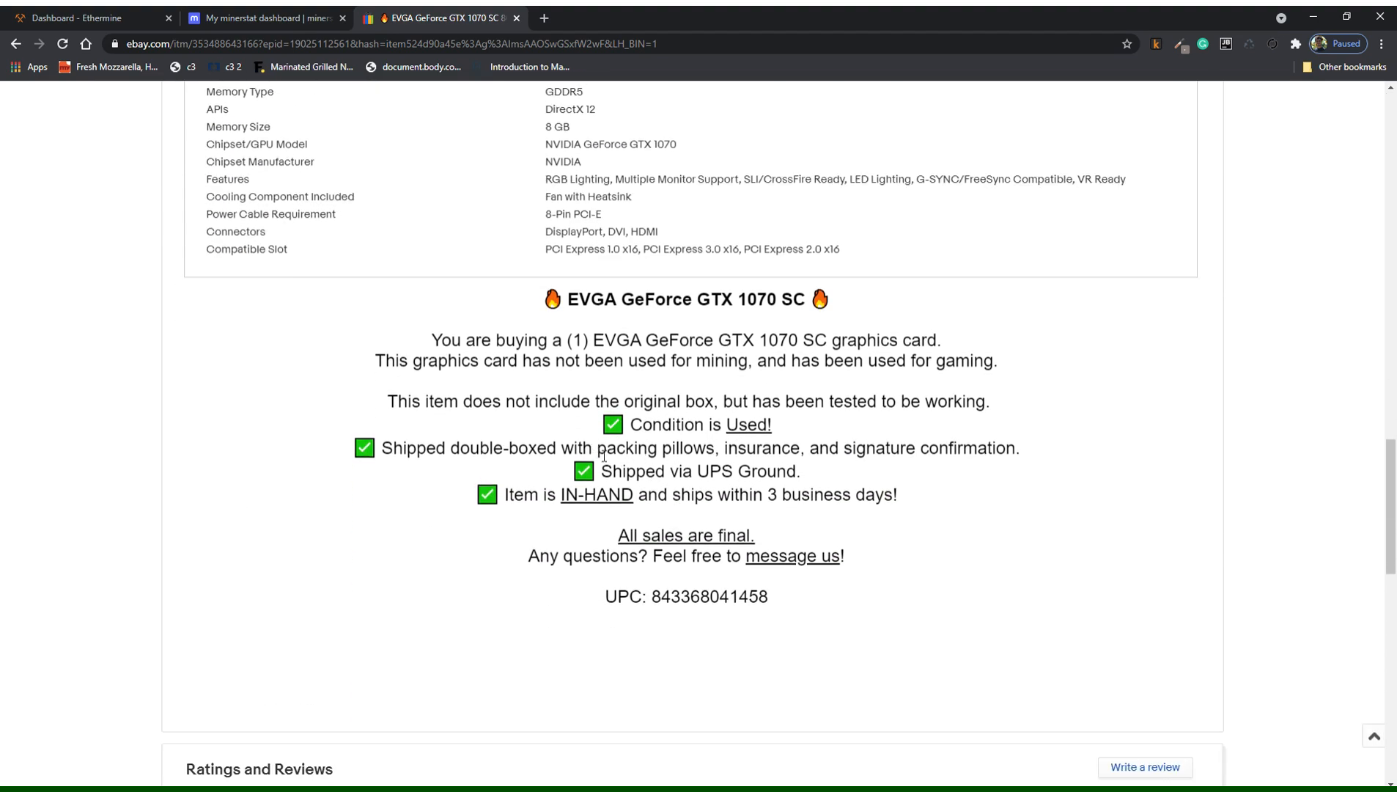
drag(431, 344, 905, 519)
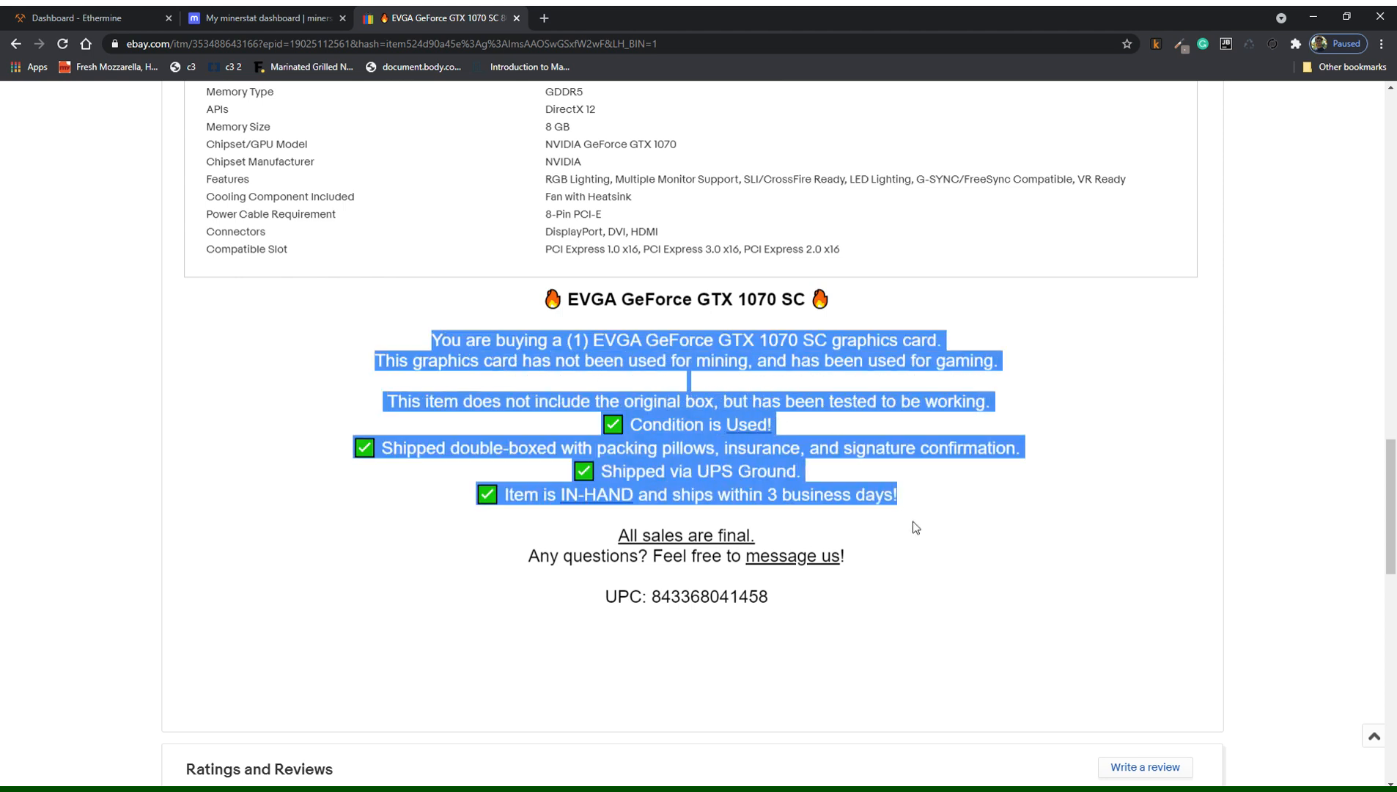
click(913, 520)
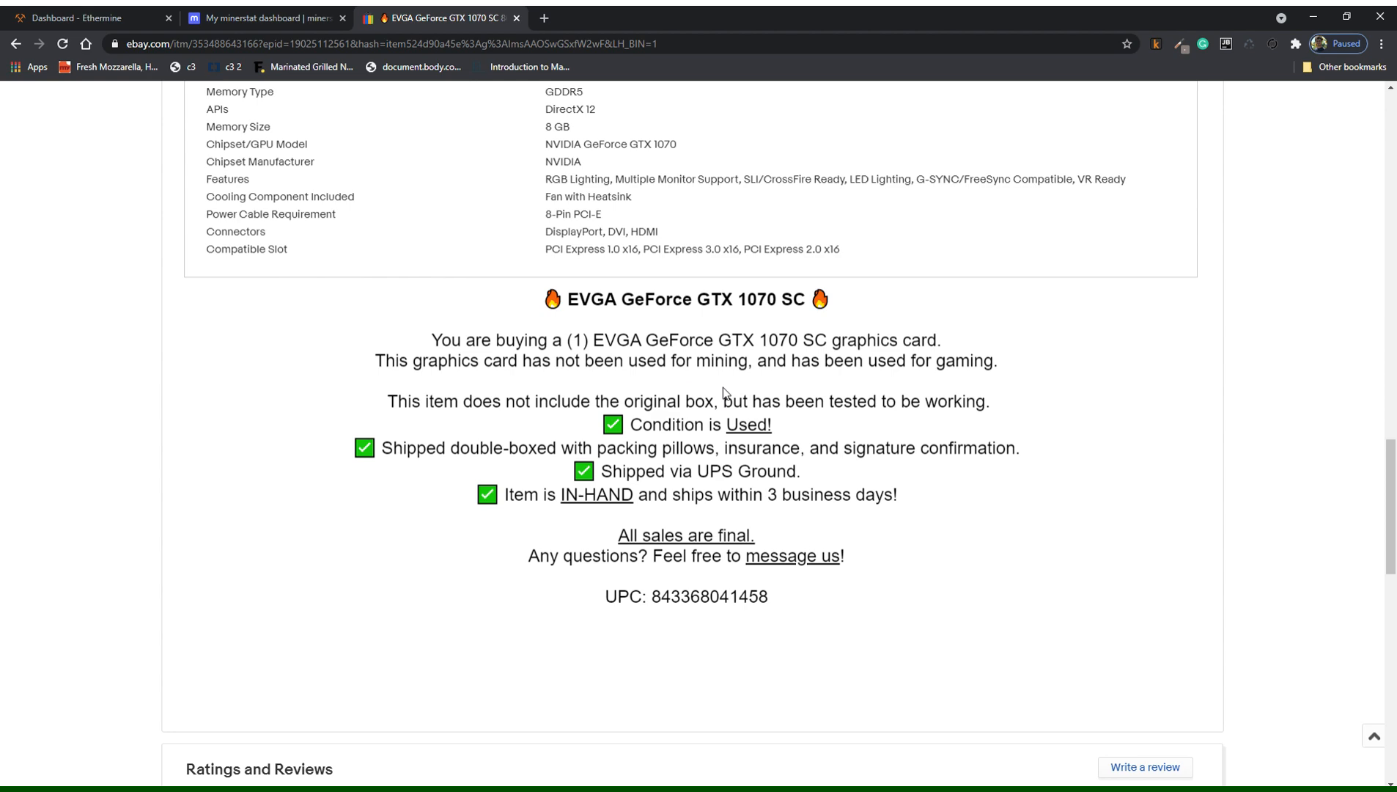
Return to the top of the listing and get ready for a new eBay search.
scroll(722, 388, up, 6)
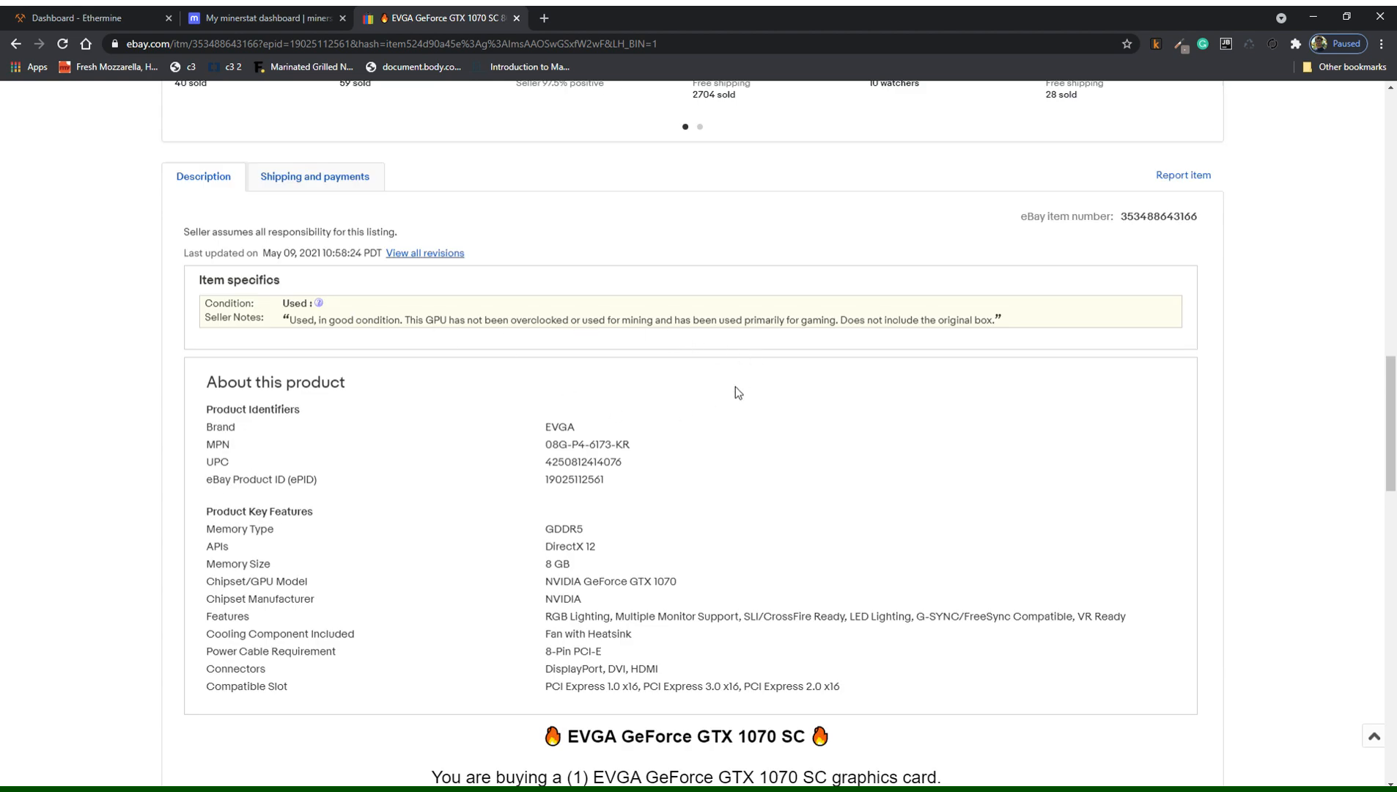
scroll(736, 388, up, 8)
scroll(736, 386, up, 10)
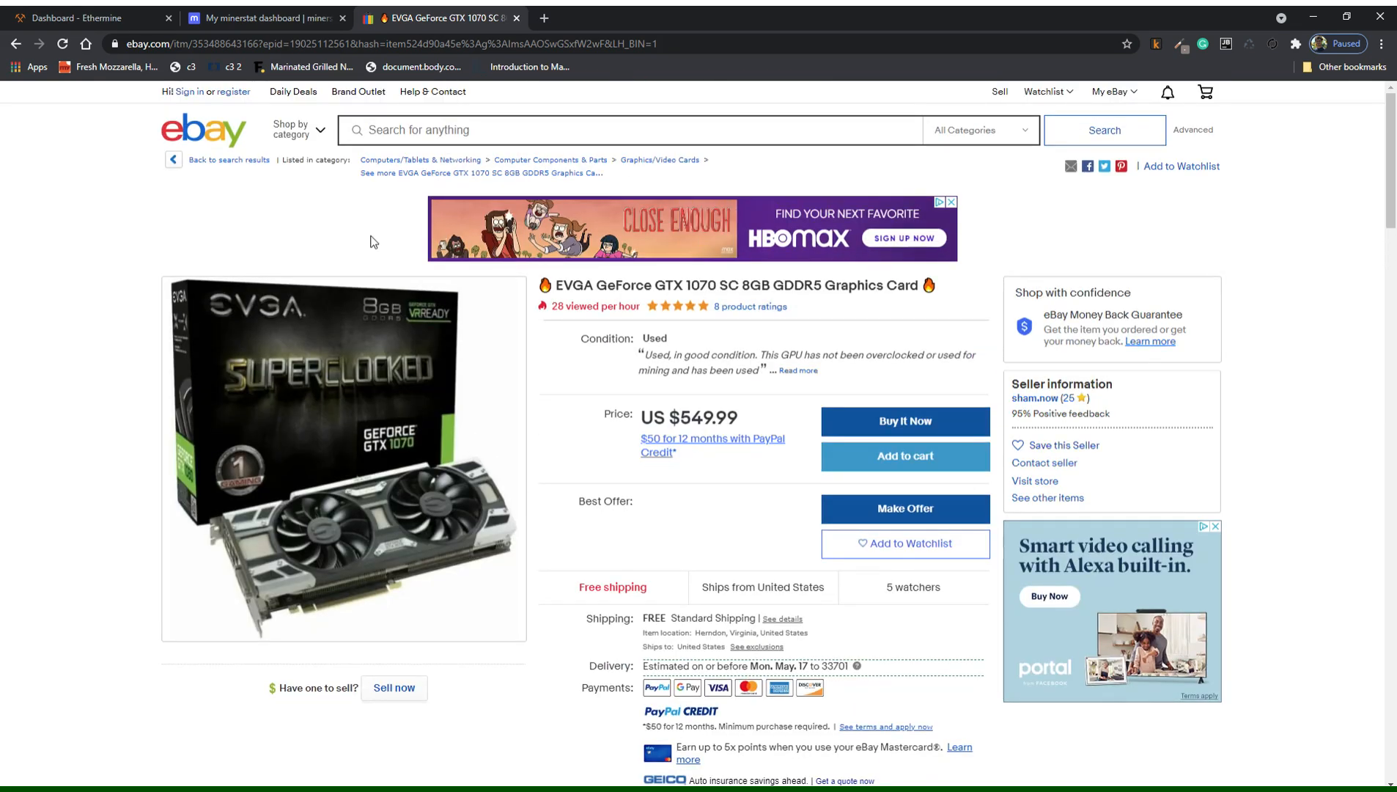
click(217, 46)
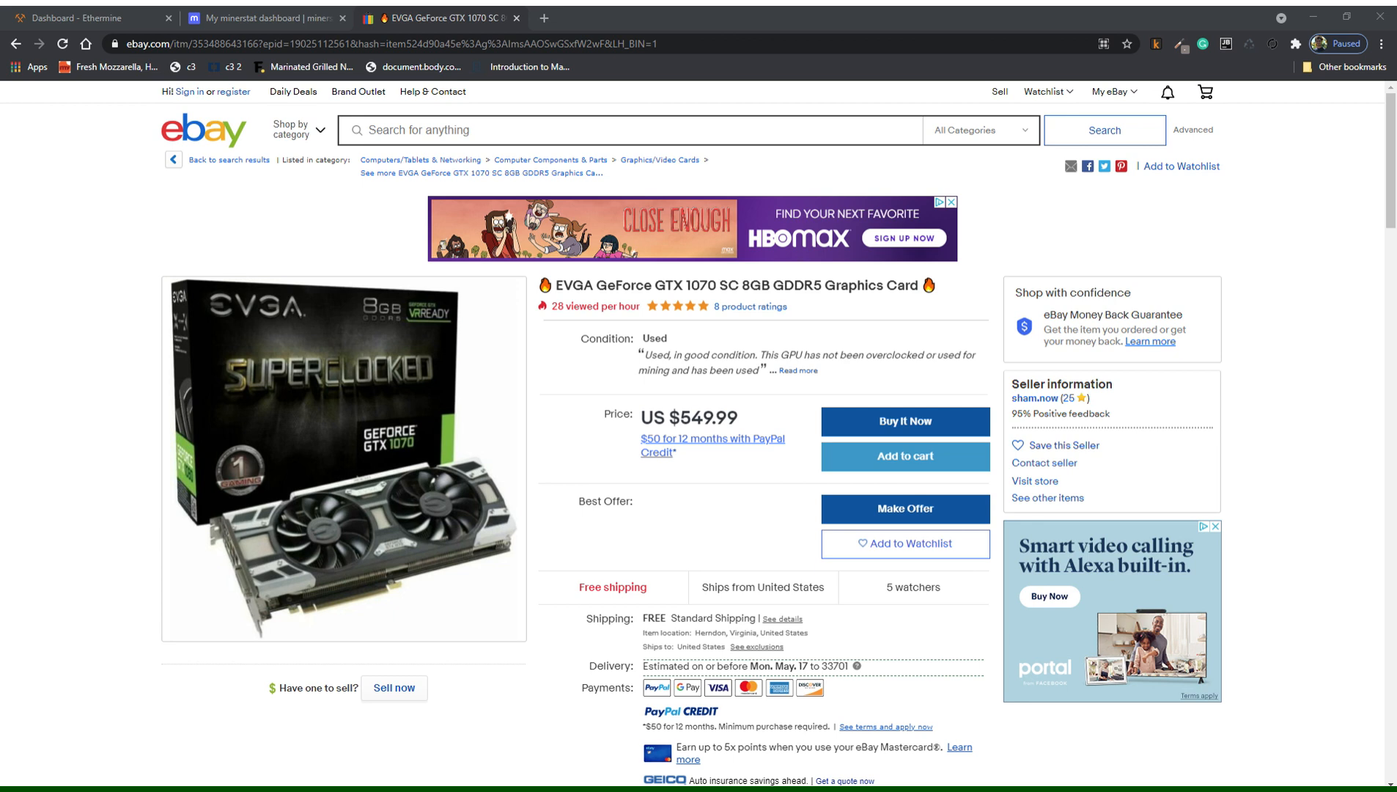
click(125, 203)
click(454, 132)
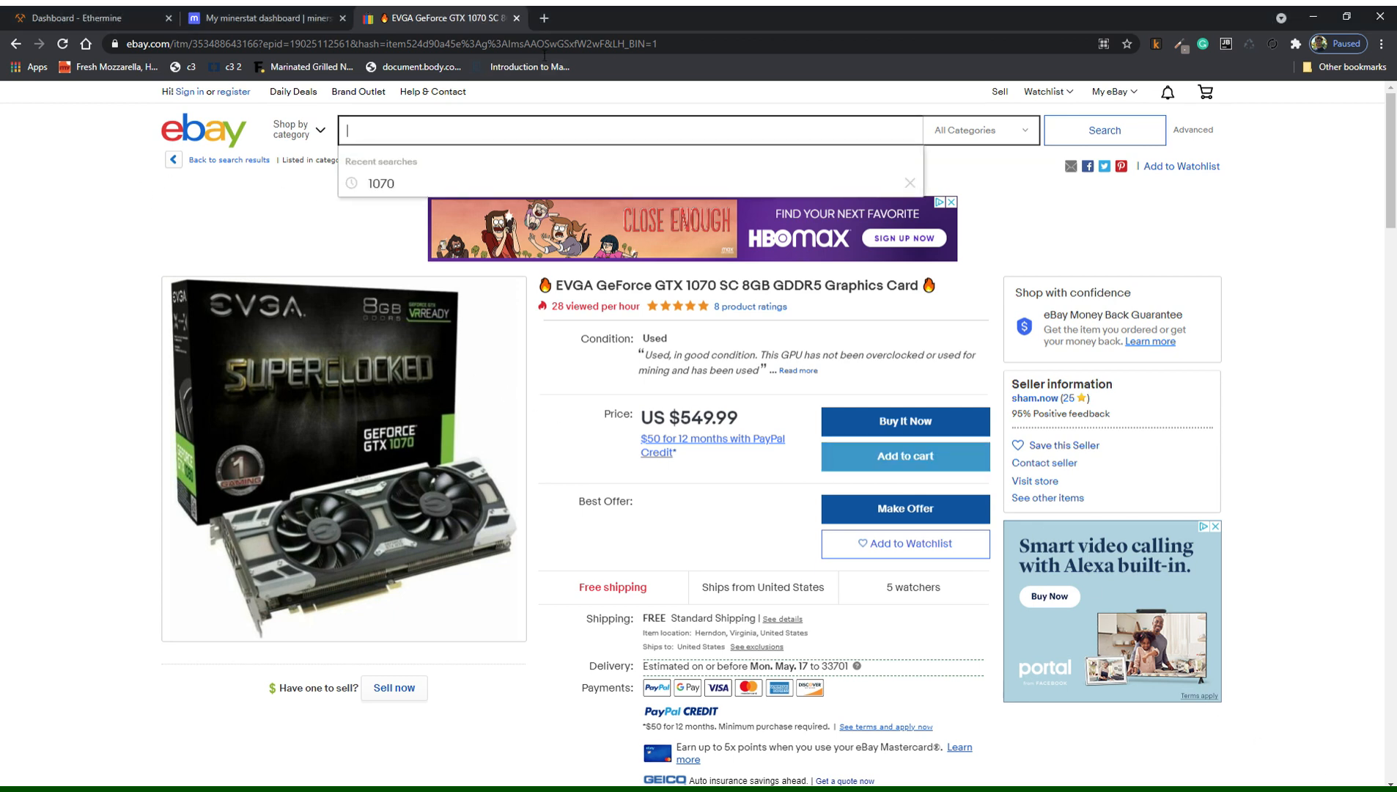
Search Google for '1070ti eth profitability' in a new tab and open minerstat's GTX 1070Ti calculator result.
click(542, 18)
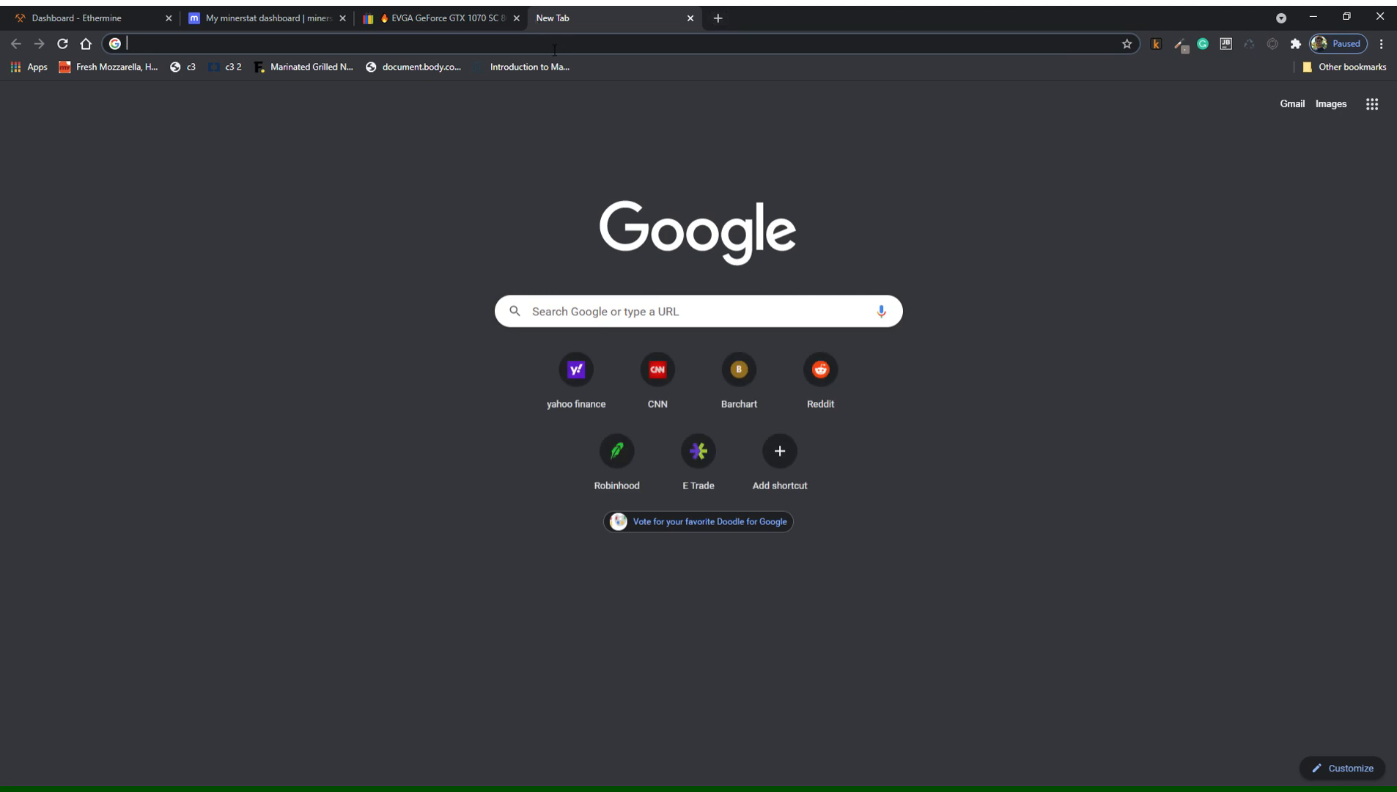
text(1070ti)
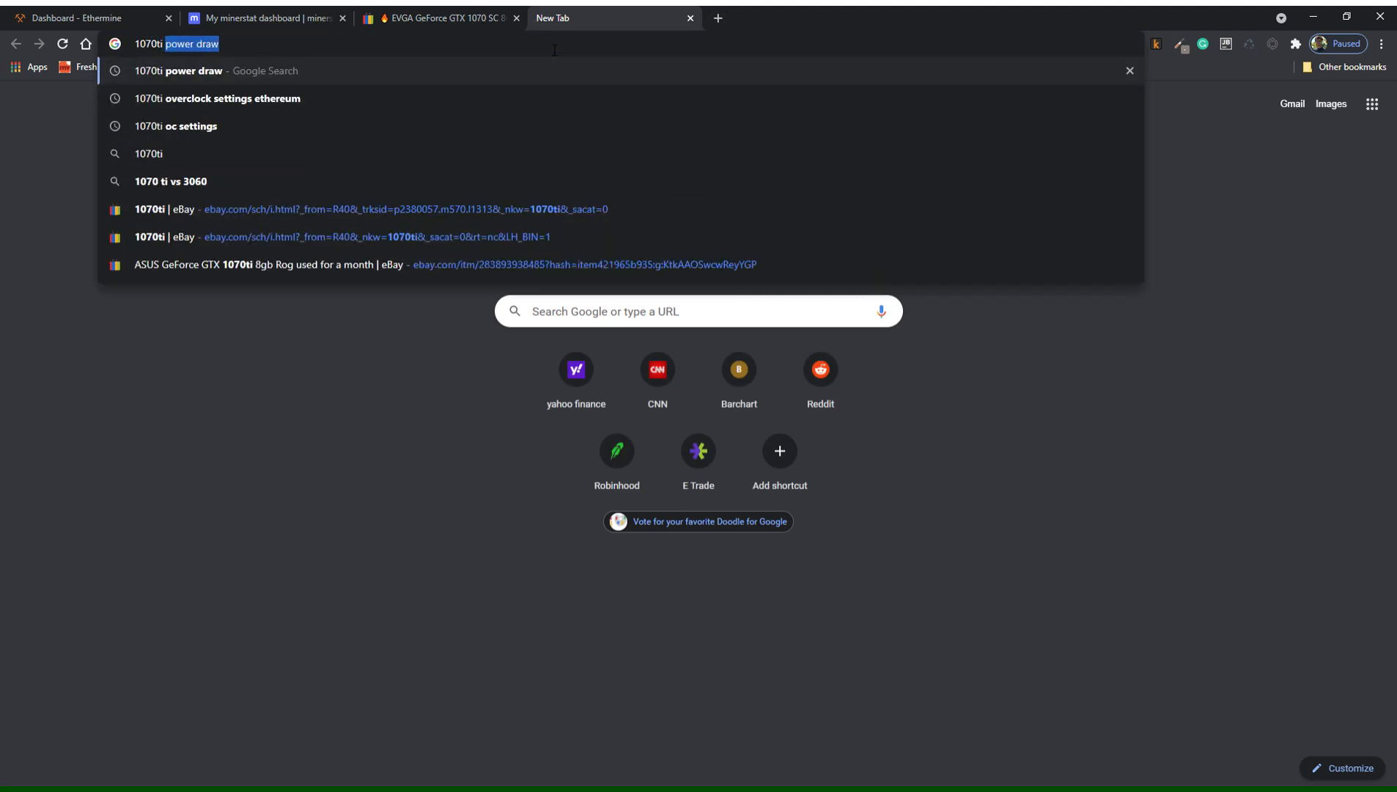
text( eth)
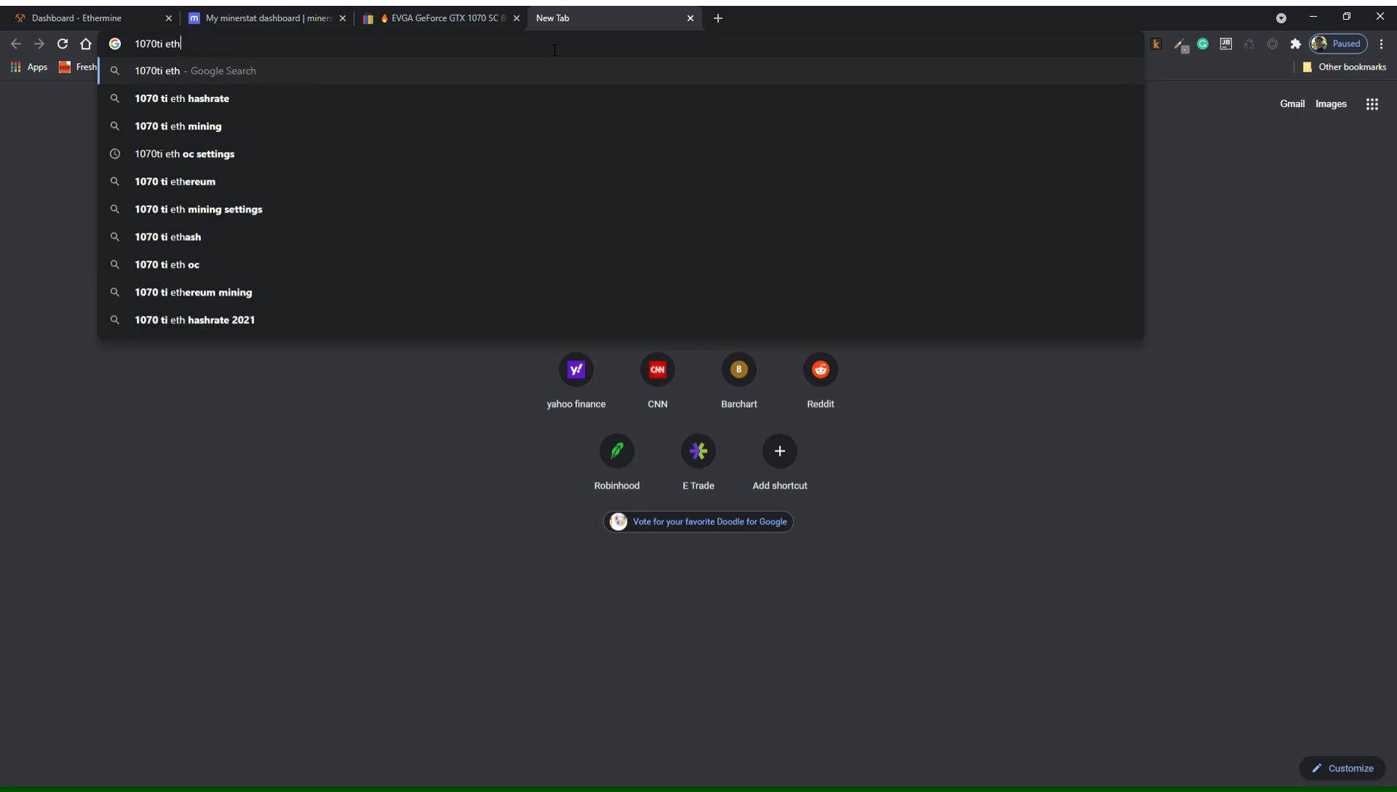
text( pro)
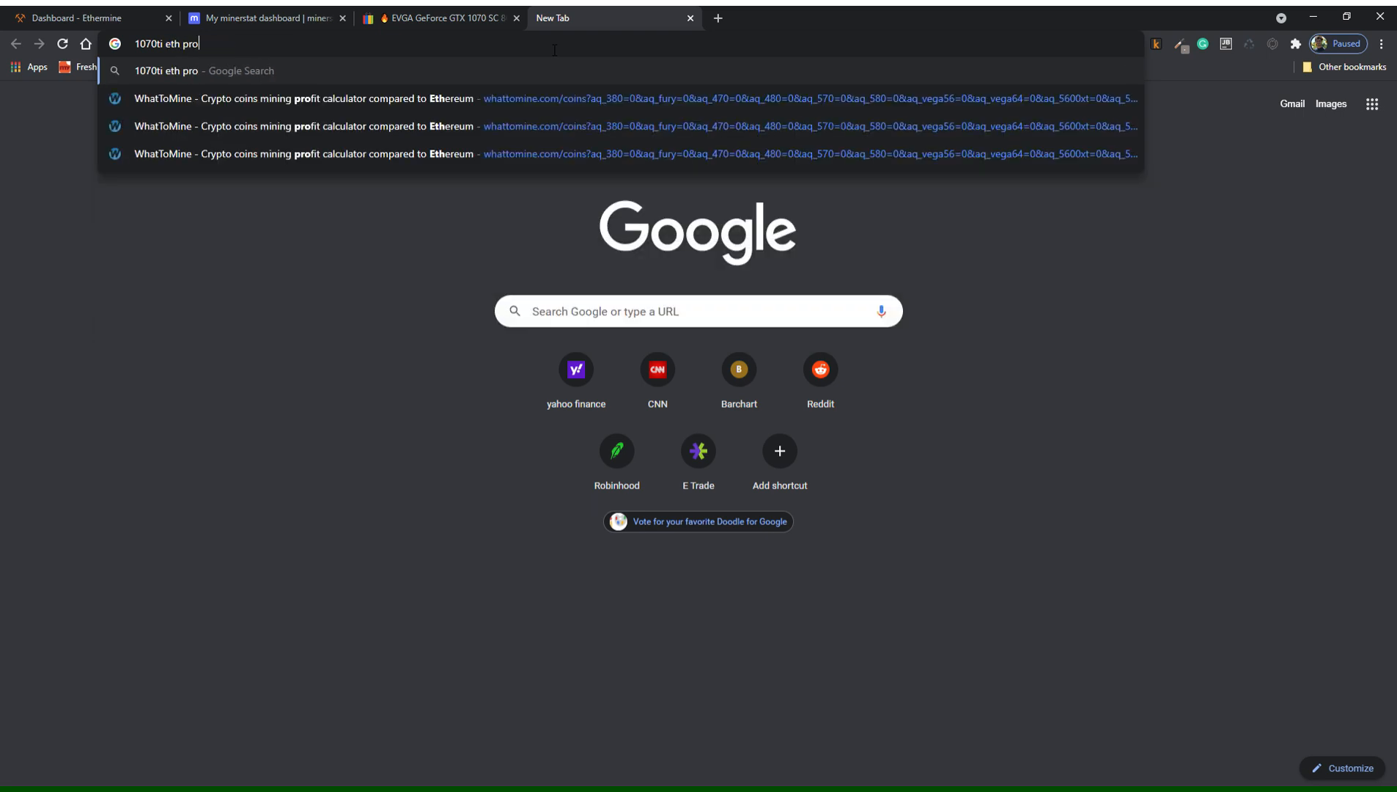
text(fitability)
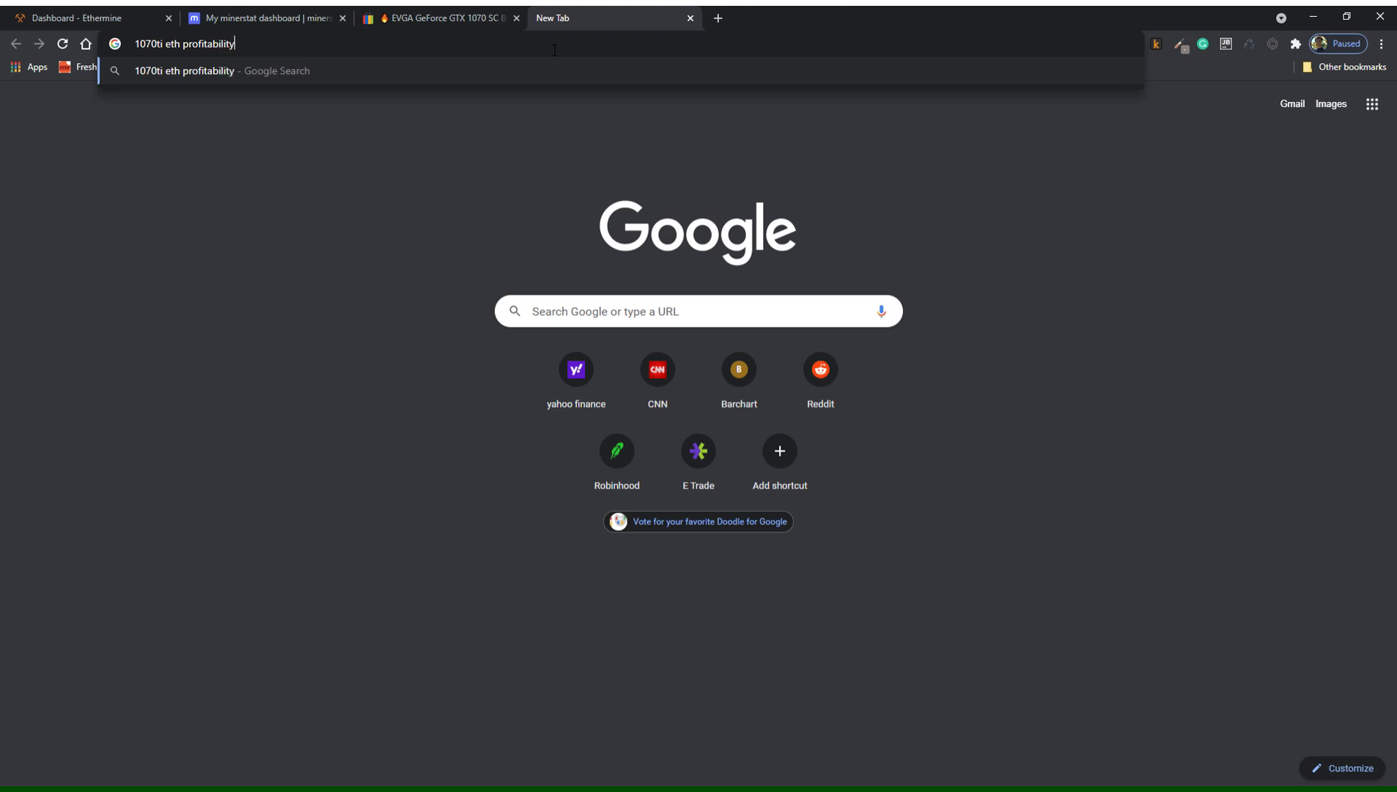
key(Return)
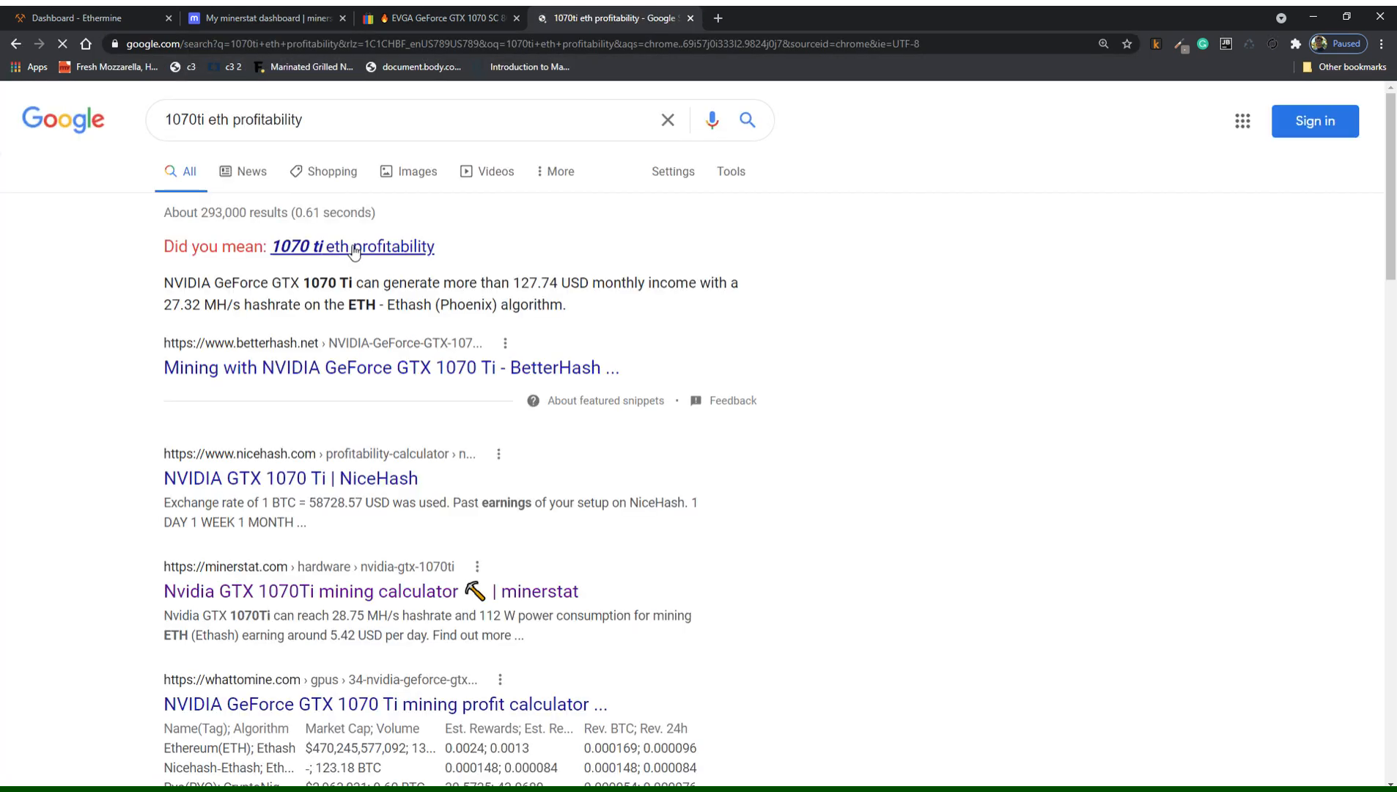
click(308, 588)
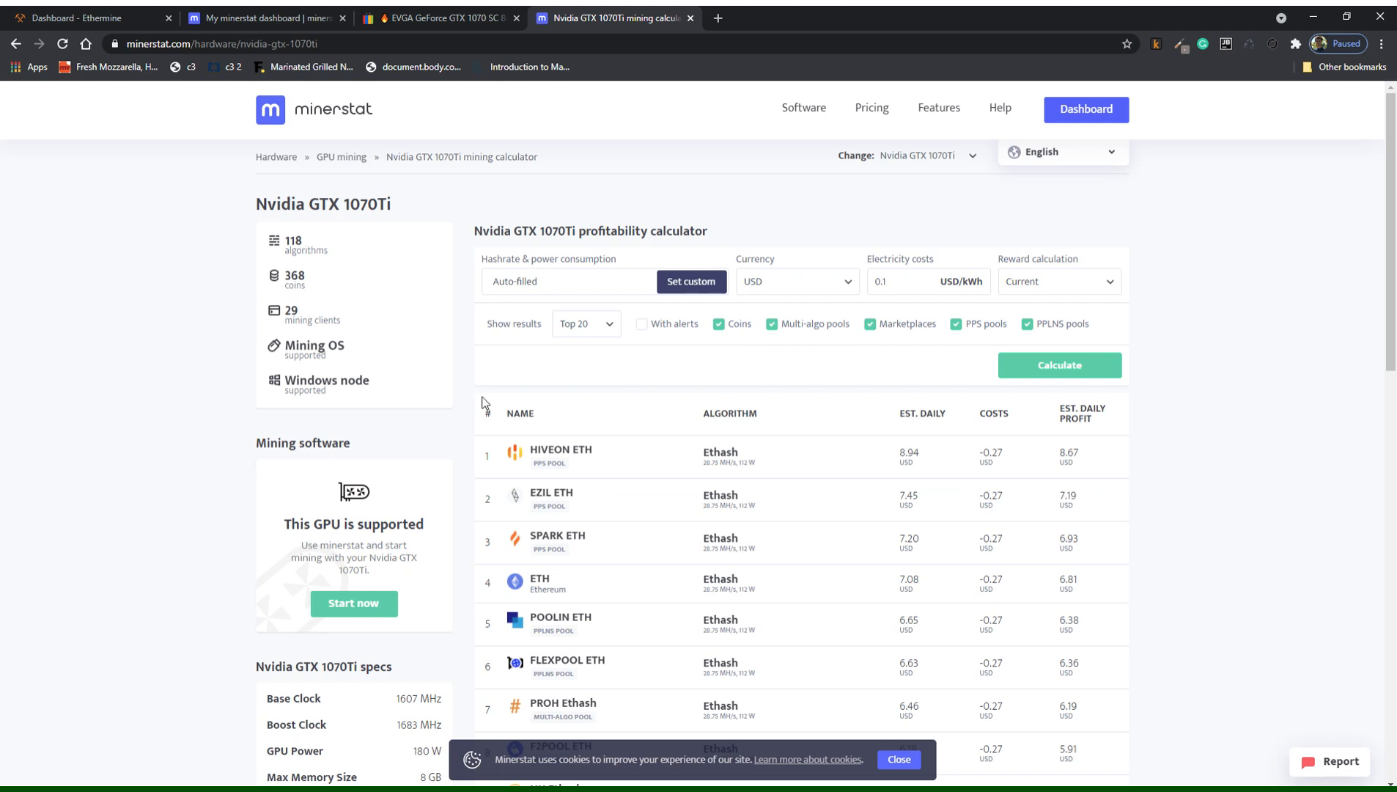
Scroll through the GTX 1070Ti profitability table, where Ethash pools rank first at about 0.27 USD daily cost.
scroll(481, 402, down, 1)
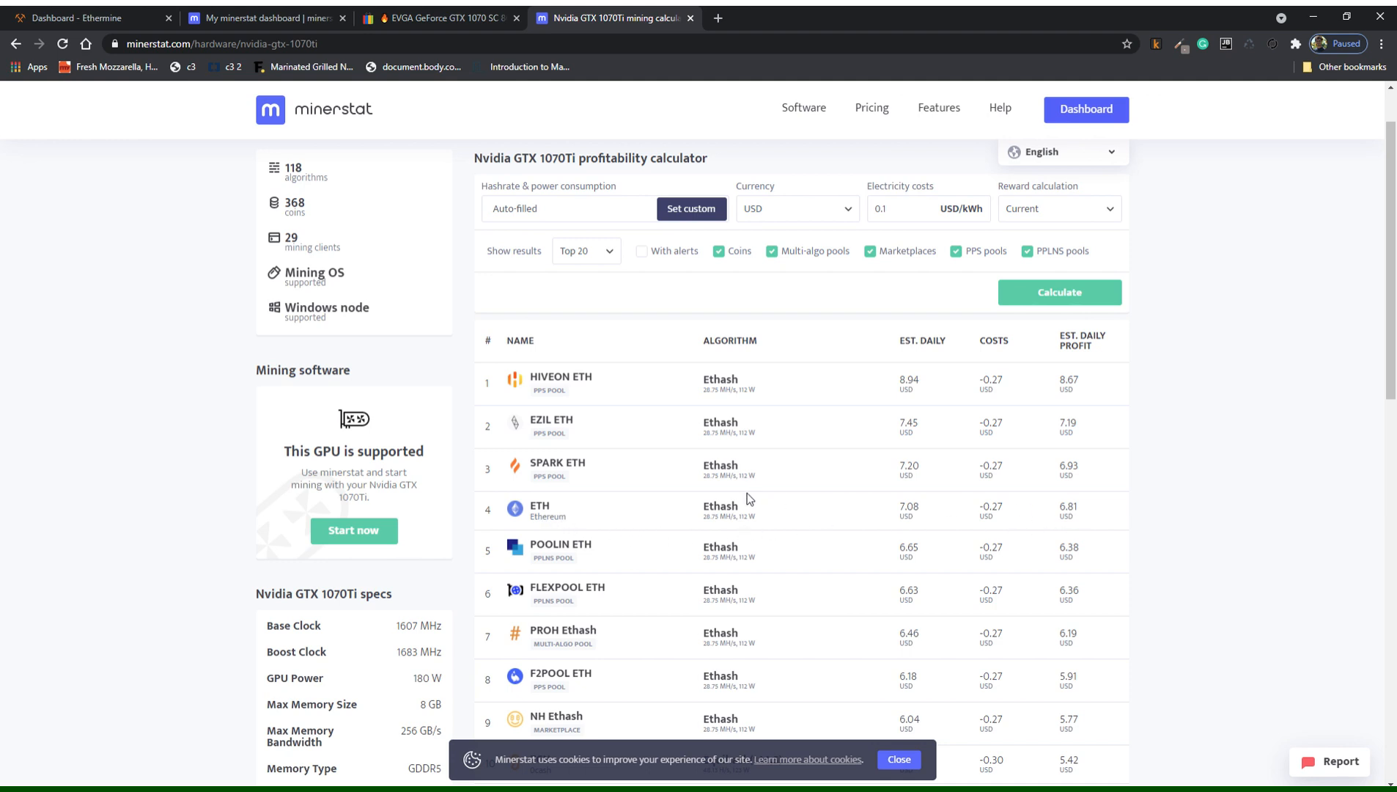
scroll(615, 521, down, 1)
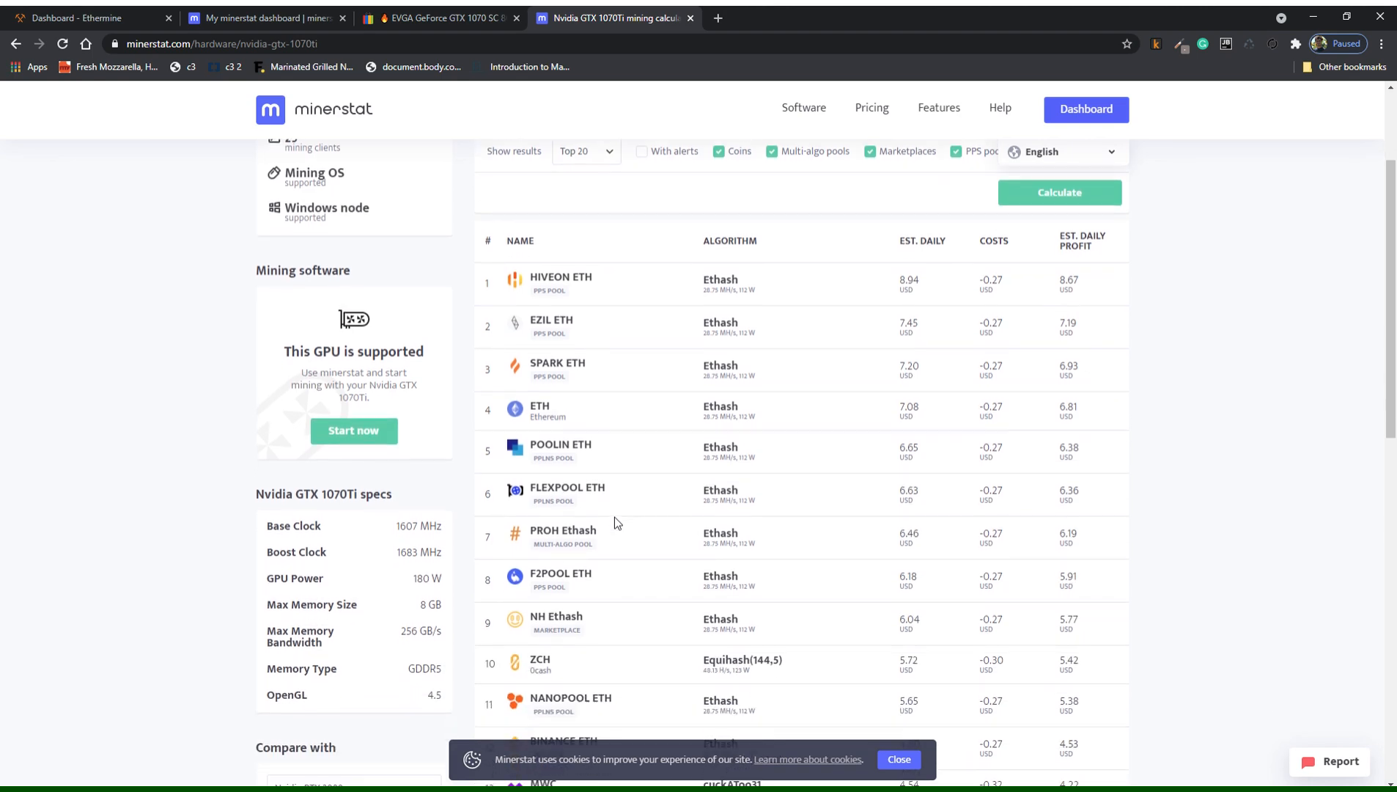
scroll(614, 516, down, 2)
scroll(614, 516, up, 4)
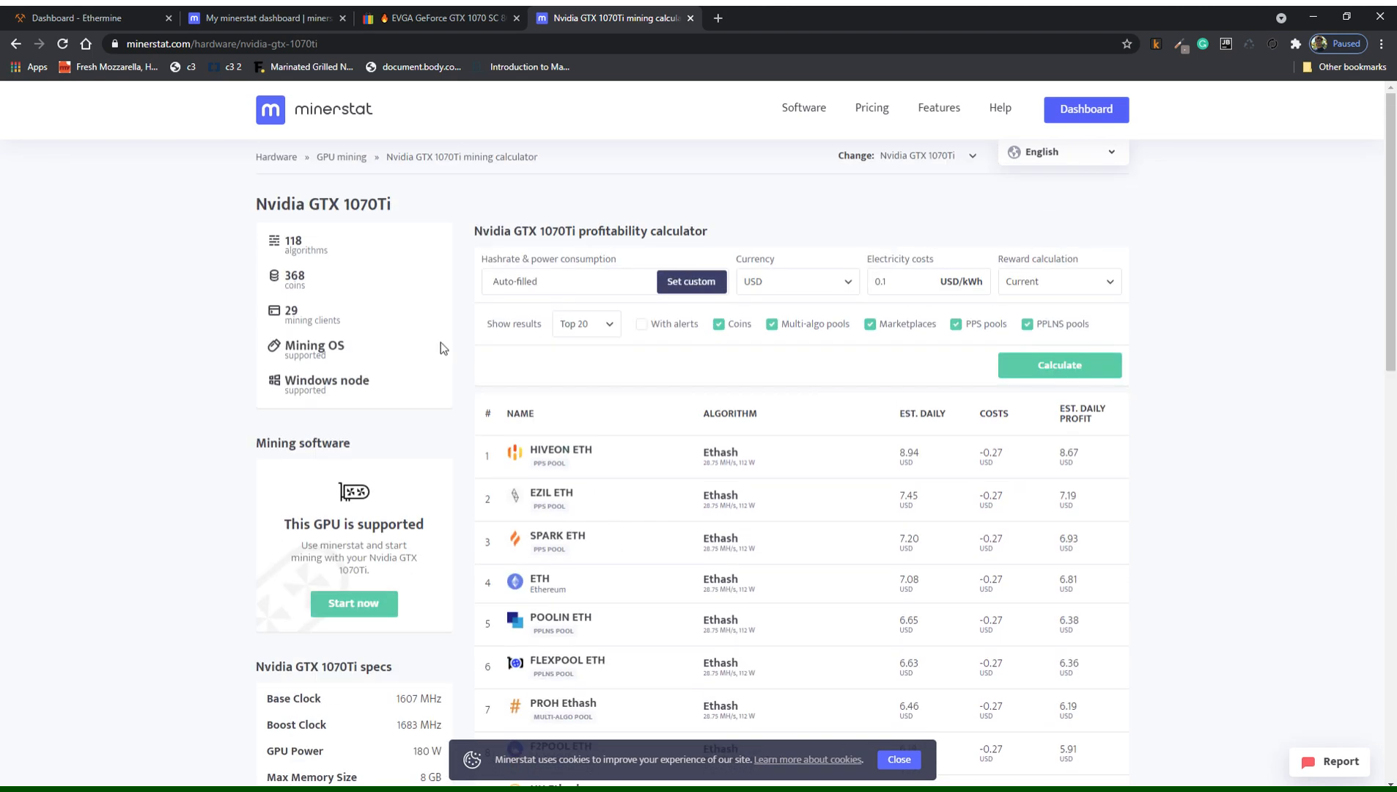
Switch the calculator to the RTX 3090, note its 36.97 USD daily profit and 121.16 MH/s, then close it.
click(971, 361)
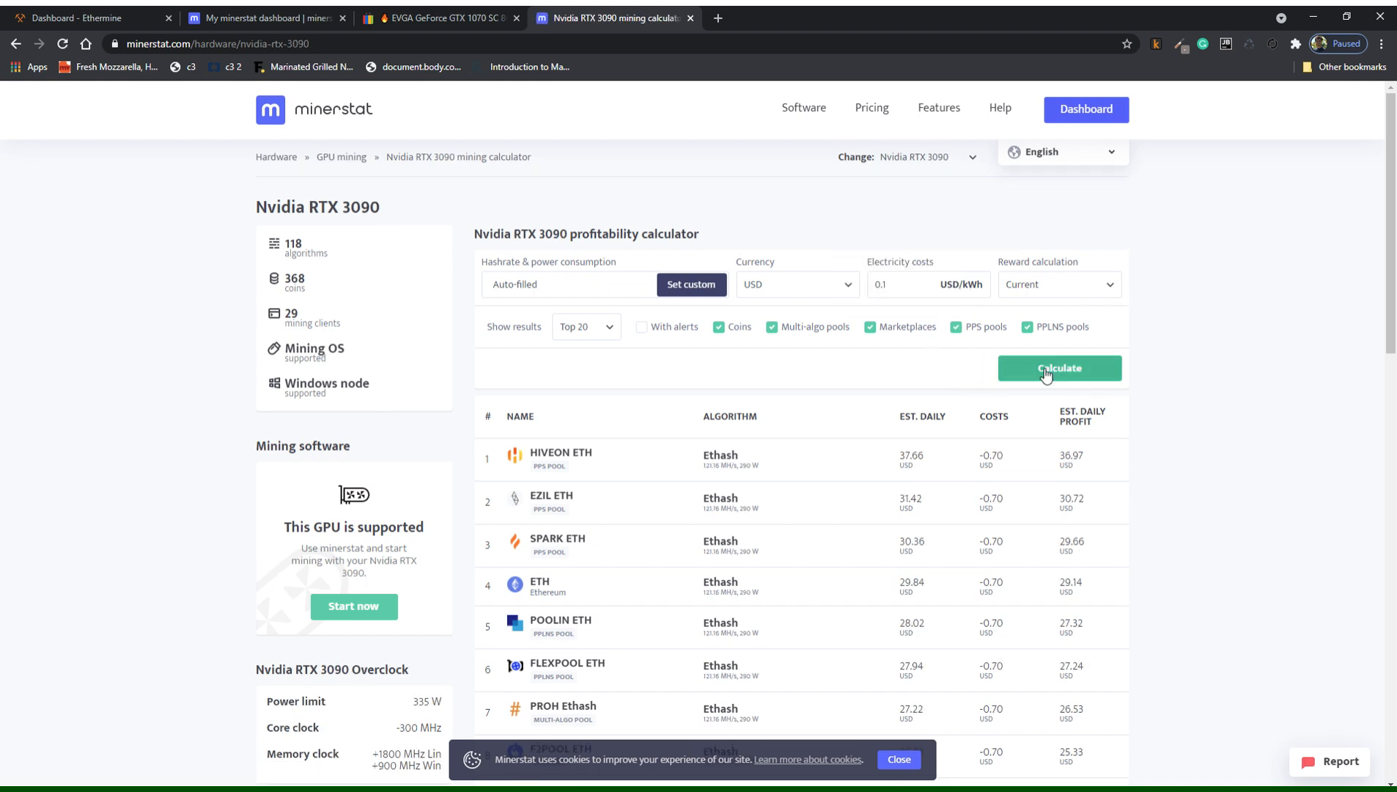
drag(1061, 458, 1092, 458)
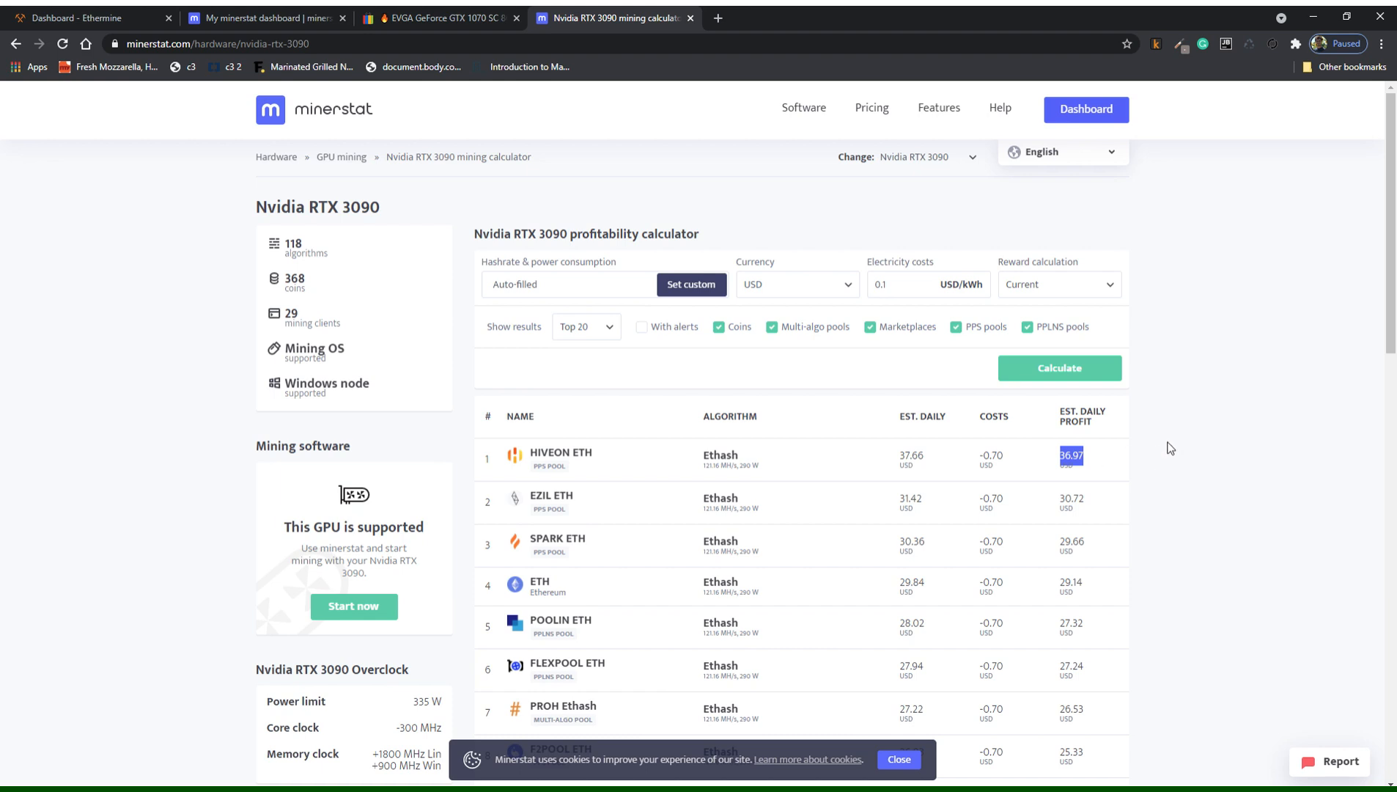
click(1148, 461)
drag(714, 469, 731, 471)
click(690, 18)
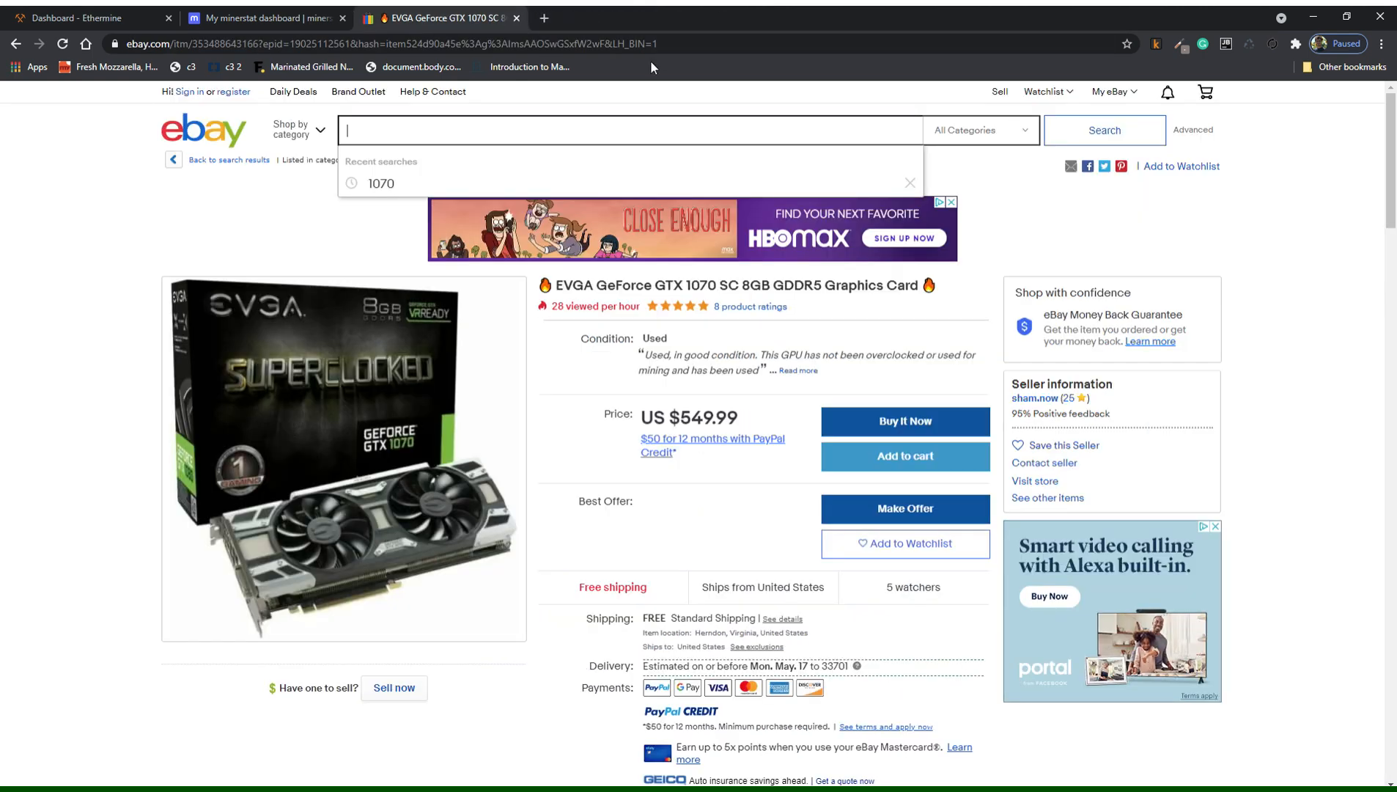
Close the eBay GTX 1070 SC listing tab to return to the minerstat dashboard.
click(517, 18)
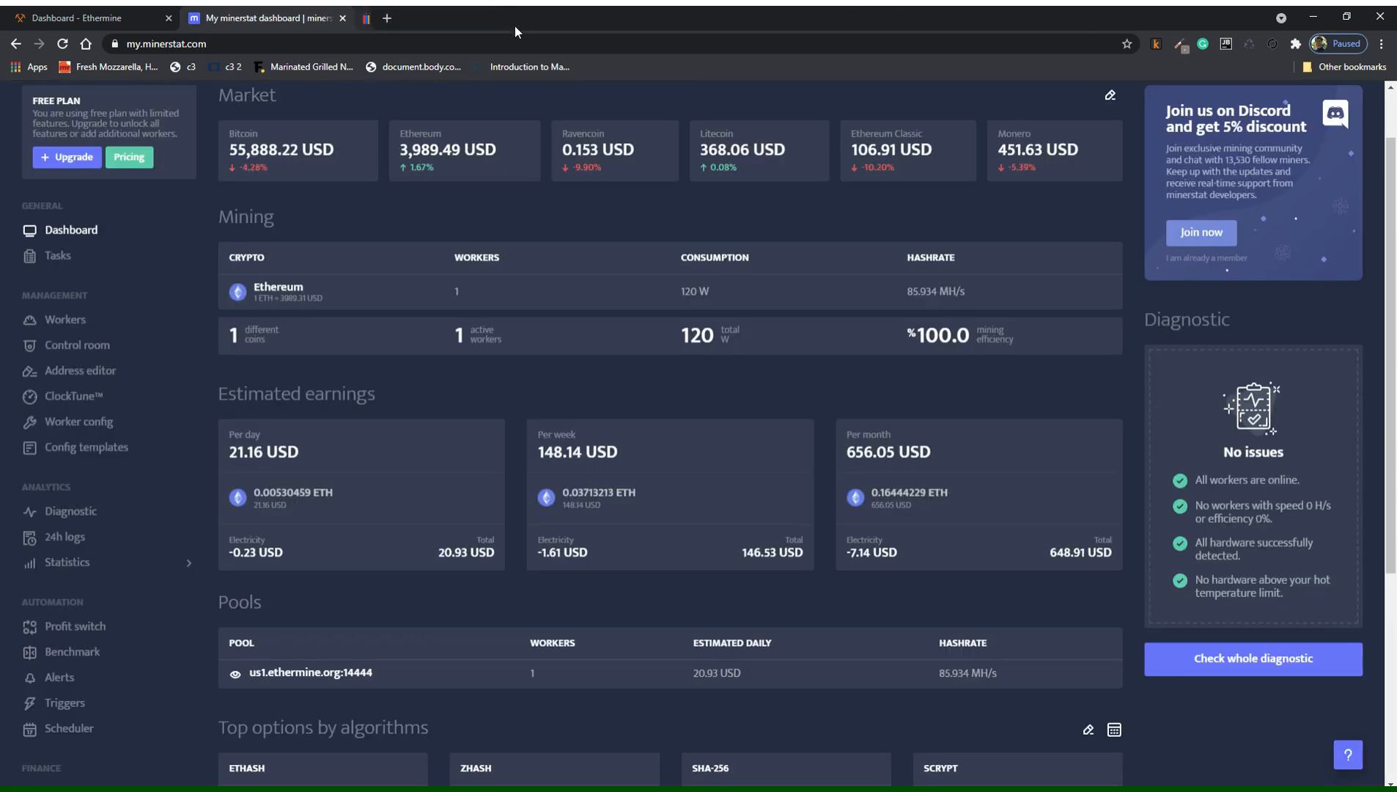